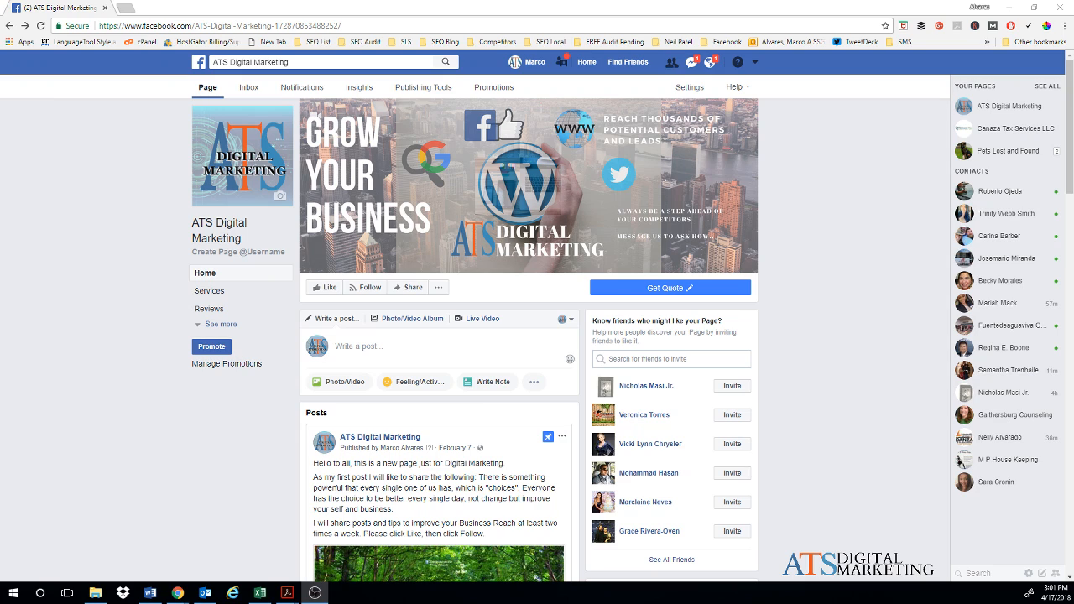
Step: Bring the browser showing the ATS Digital Marketing page to the front
key("alt+Tab")
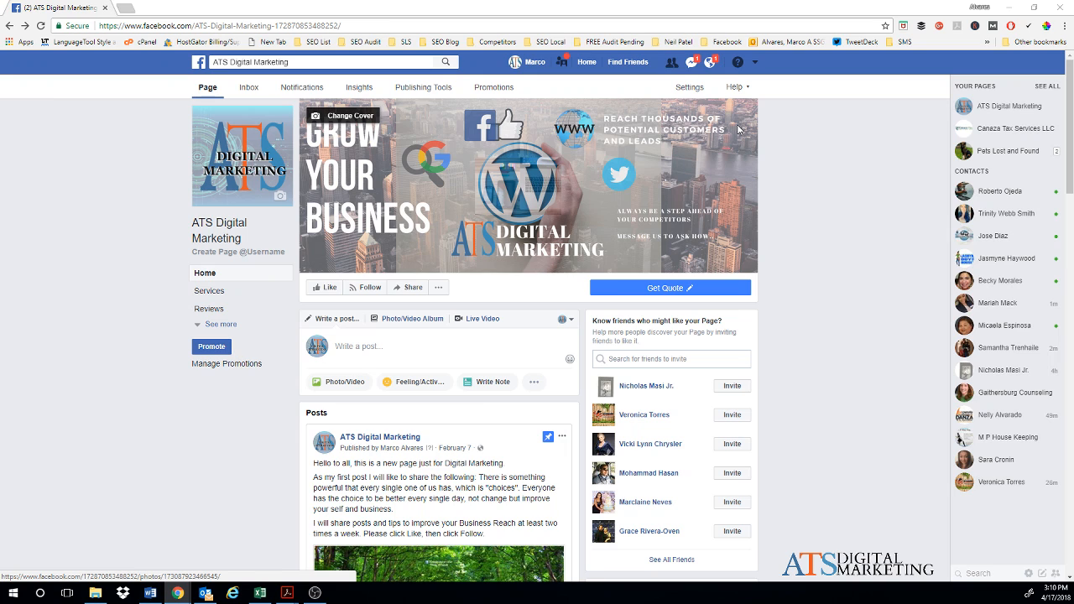
Step: Choose Create Page from the account dropdown in the top bar
left_click(756, 64)
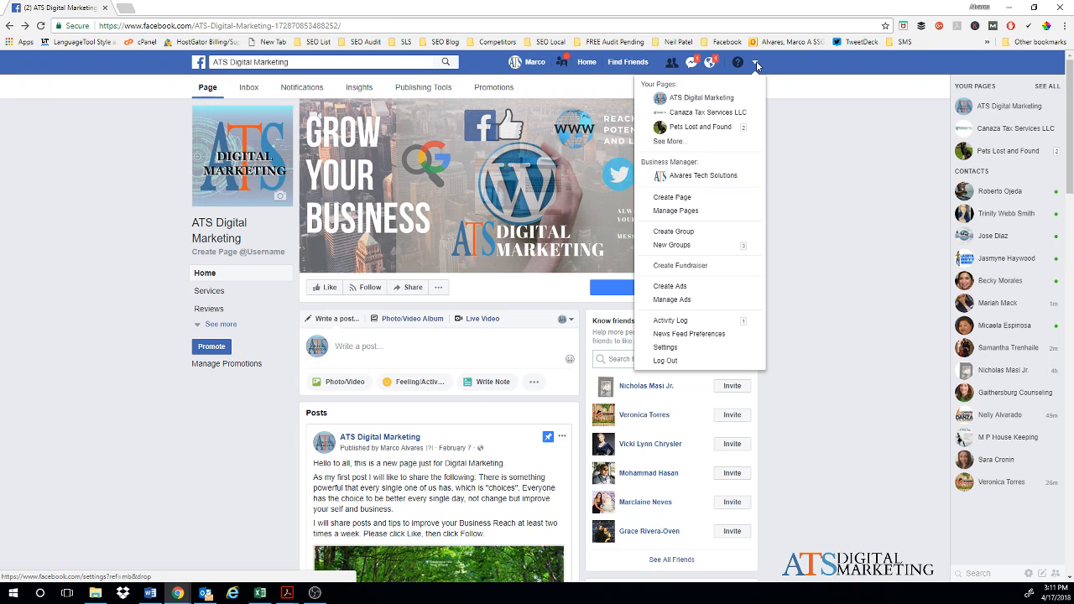
left_click(688, 203)
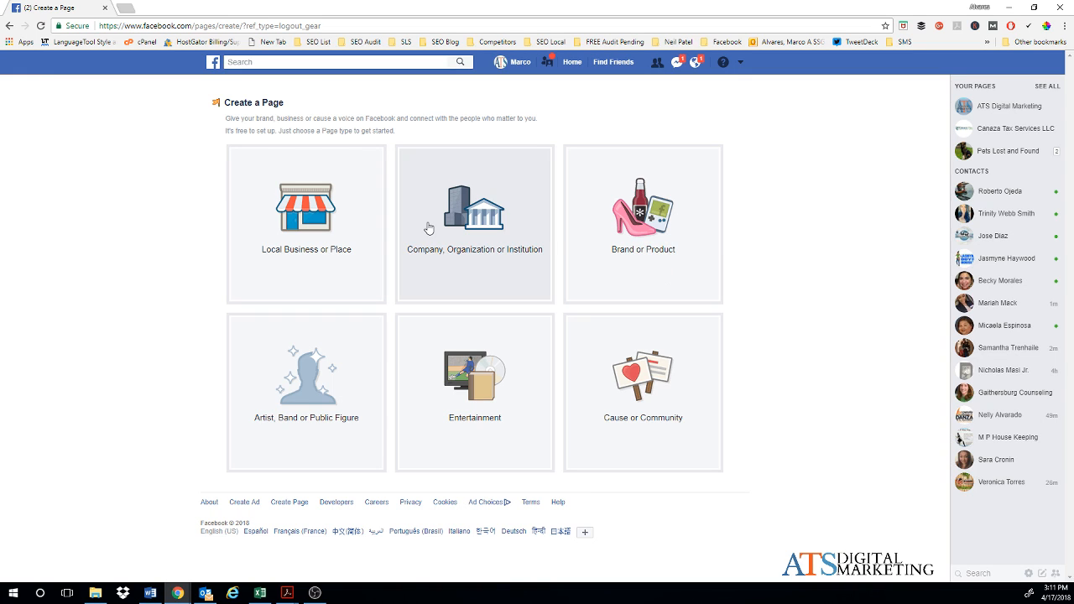
Step: Choose the Local Business or Place type and enter the realtor's name as the page name
left_click(321, 242)
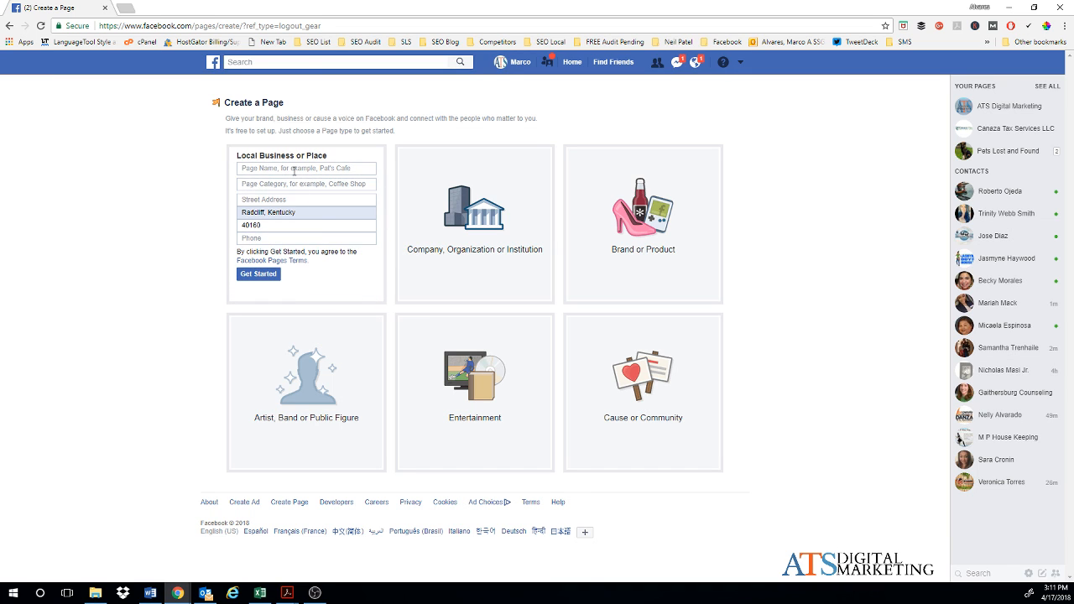
left_click(294, 170)
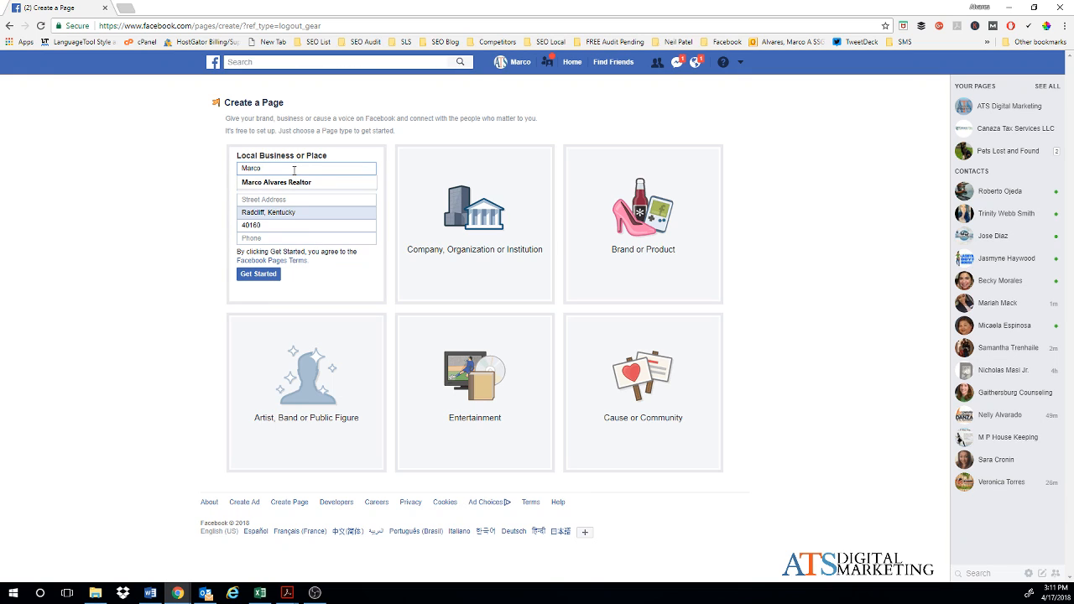
key("Down")
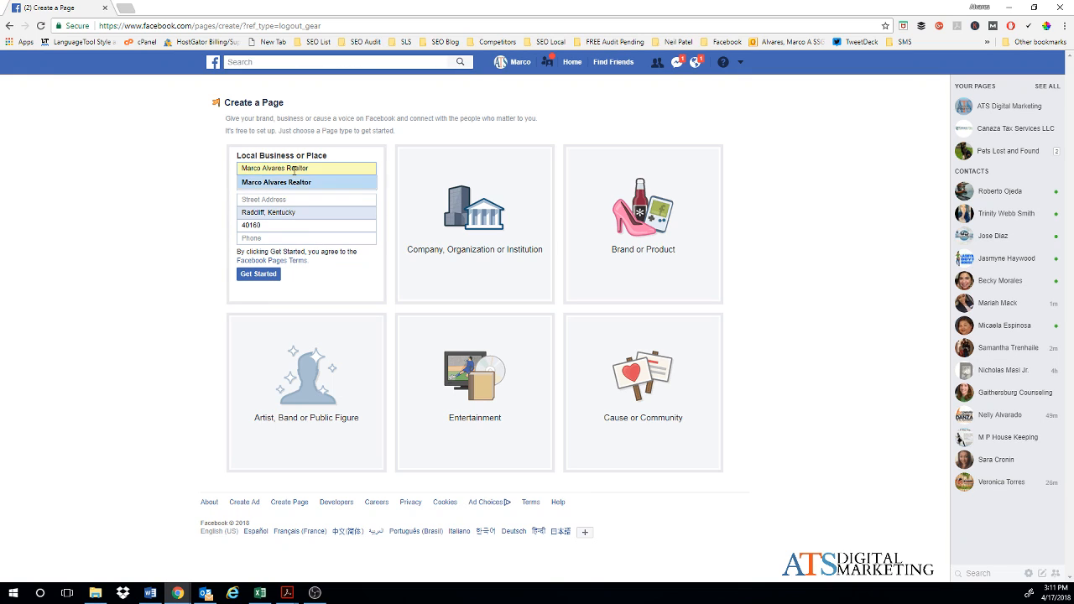
key("Tab")
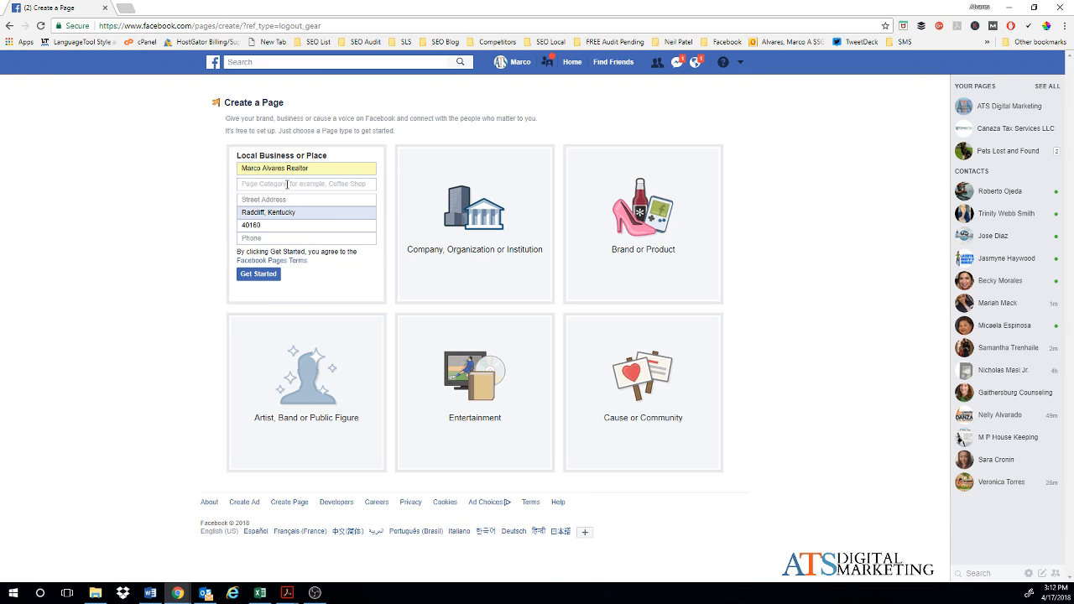
Step: Set the category to Real Estate Agent and clear the prefilled city and state
type("real")
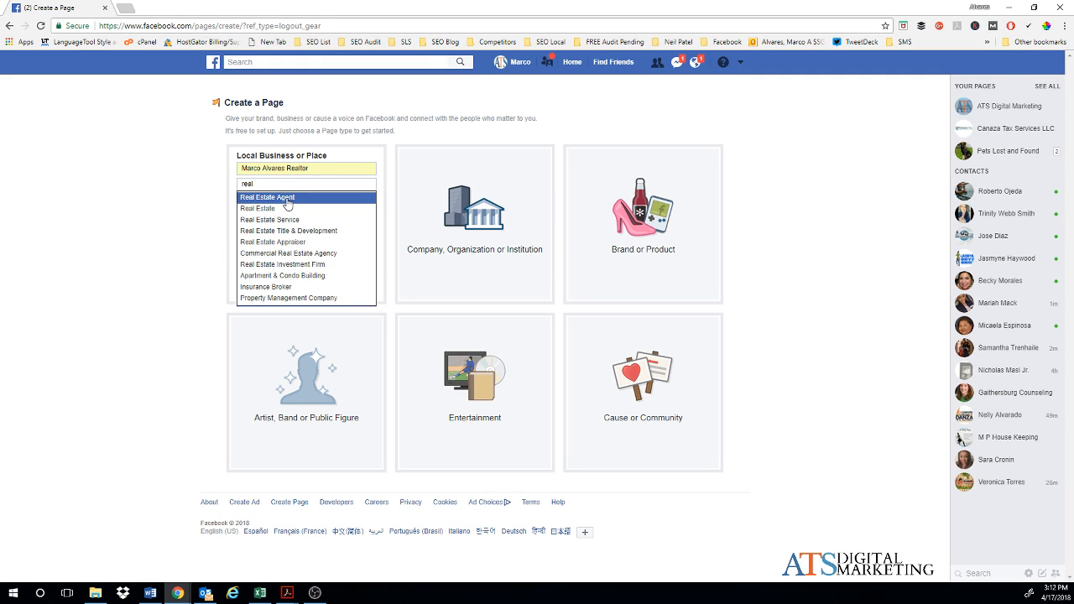
left_click(287, 197)
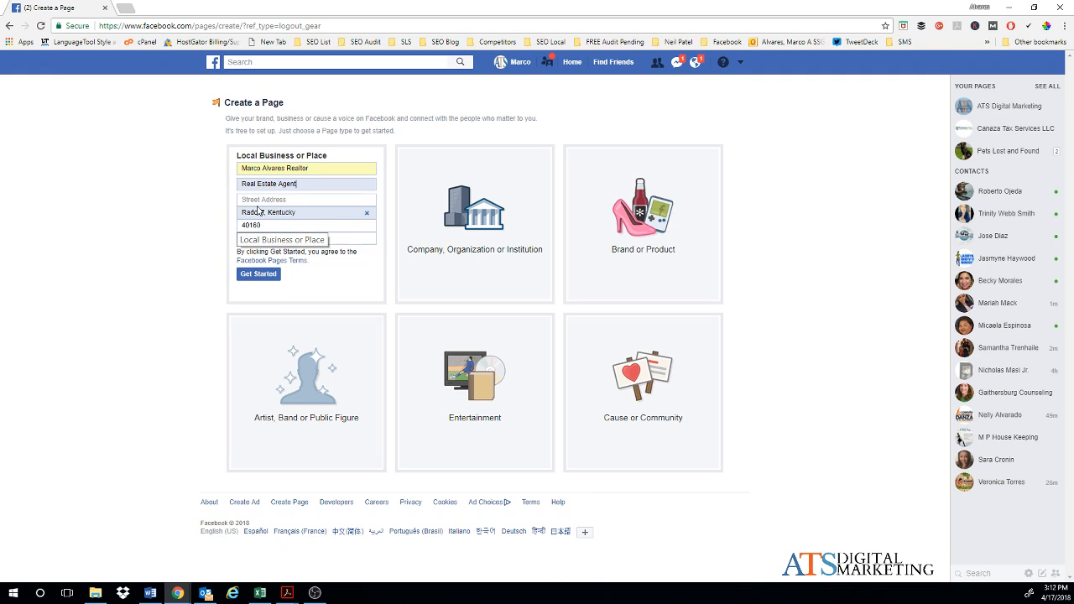
left_click(366, 213)
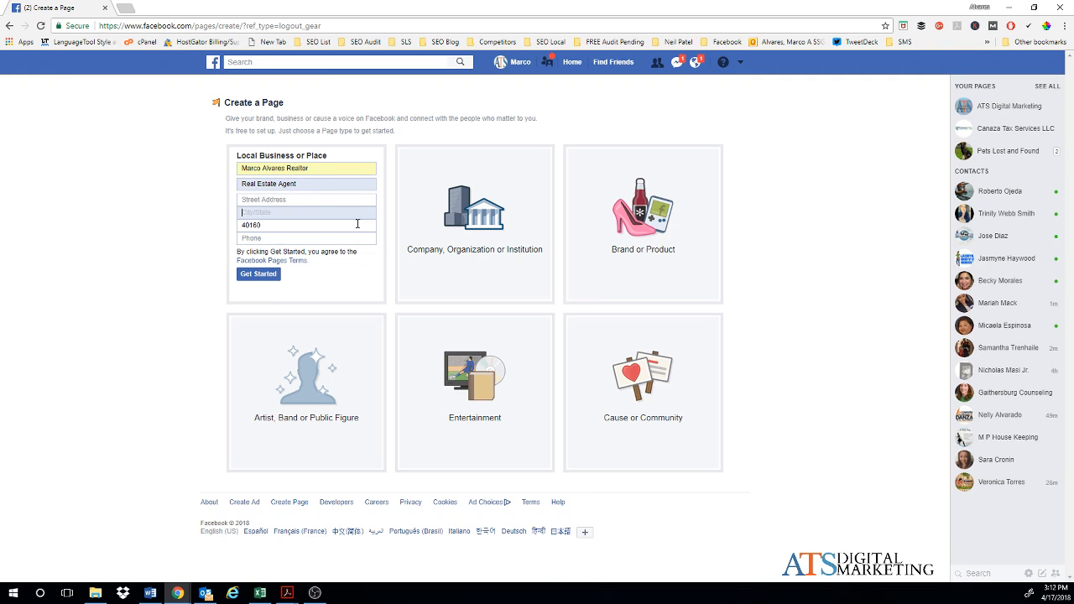
left_click(270, 199)
Step: Enter the business street address and set the city to Gaithersburg, Maryland
type("10")
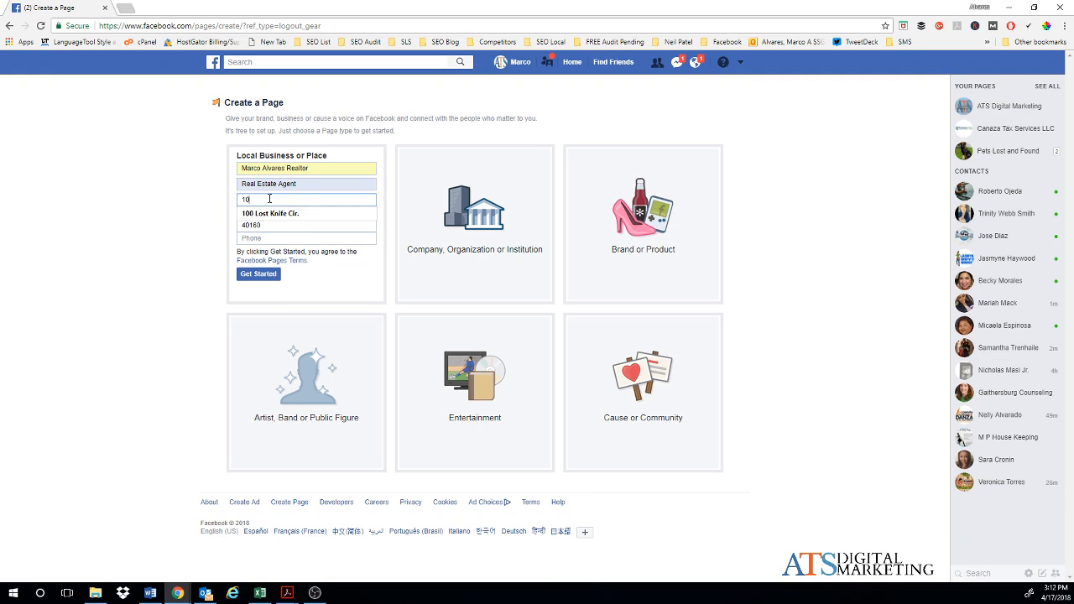
key("Down")
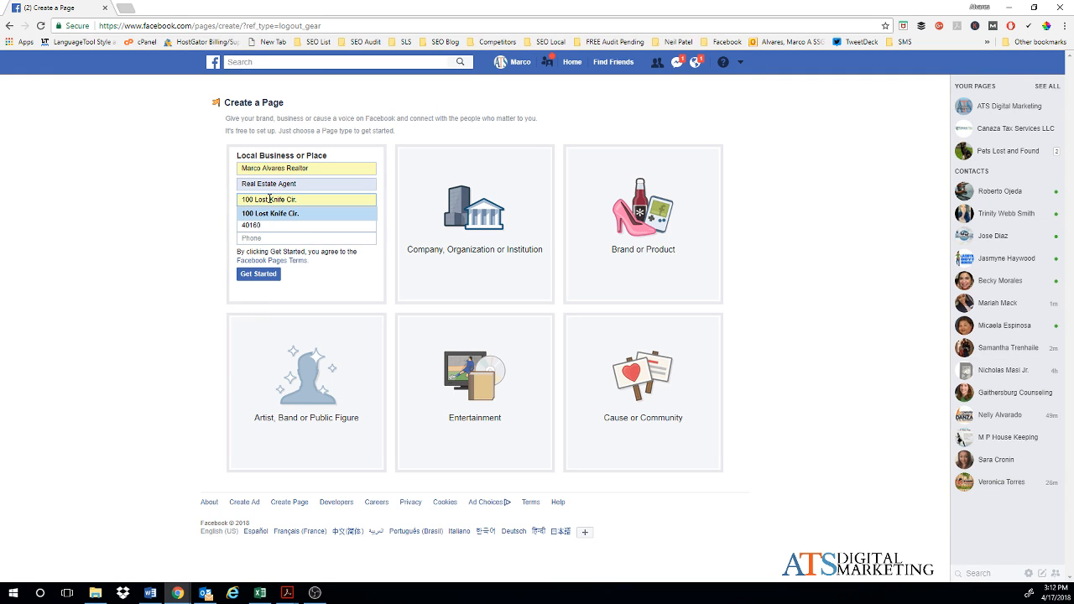
key("Tab")
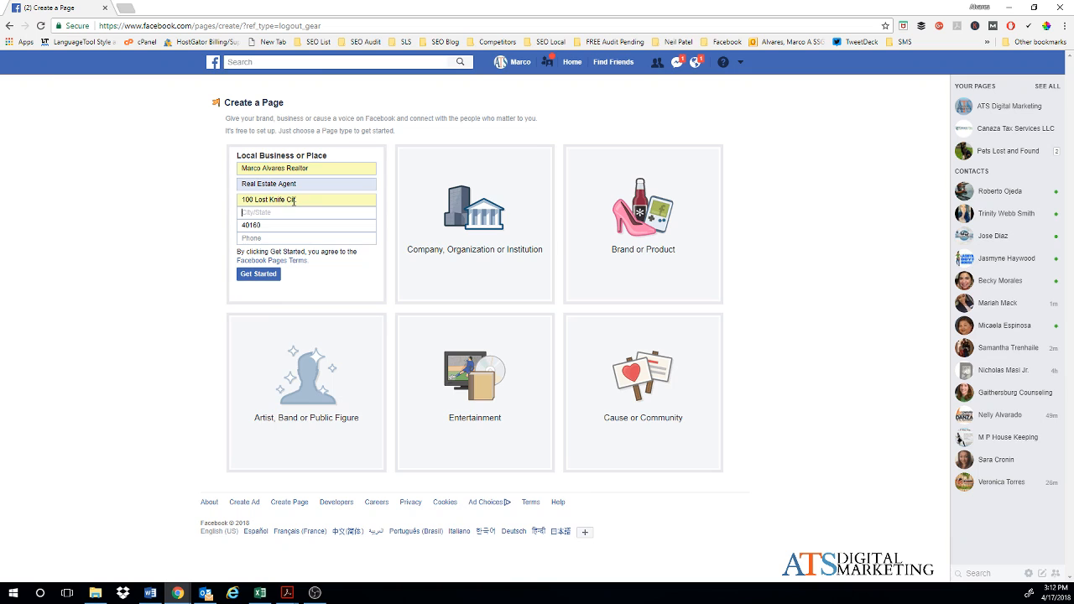
type("Gaithe")
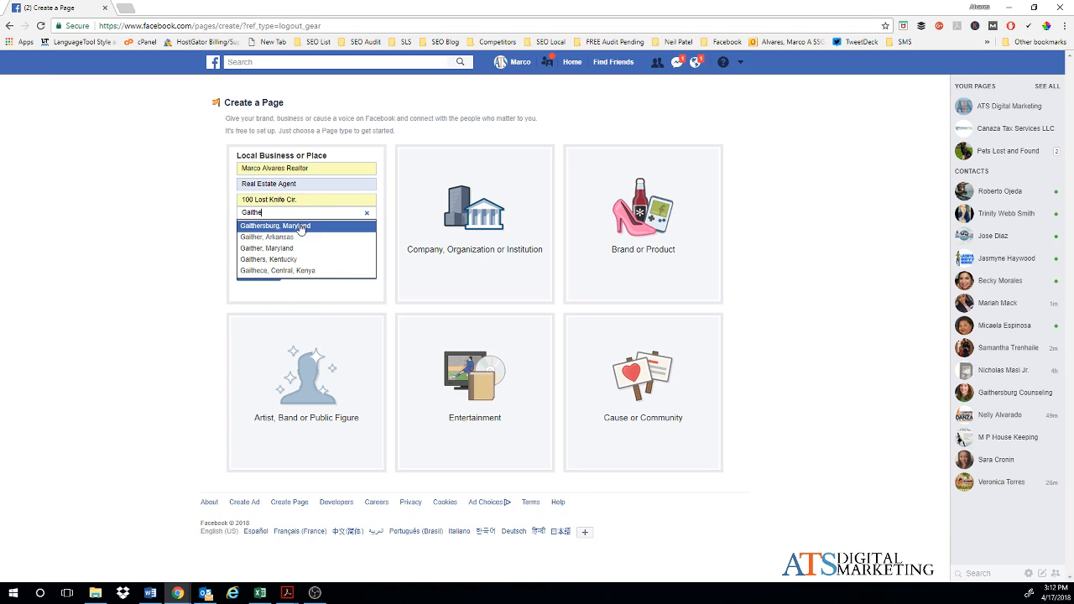
left_click(298, 225)
Step: Replace the prefilled ZIP code and enter the business phone number
double_click(280, 230)
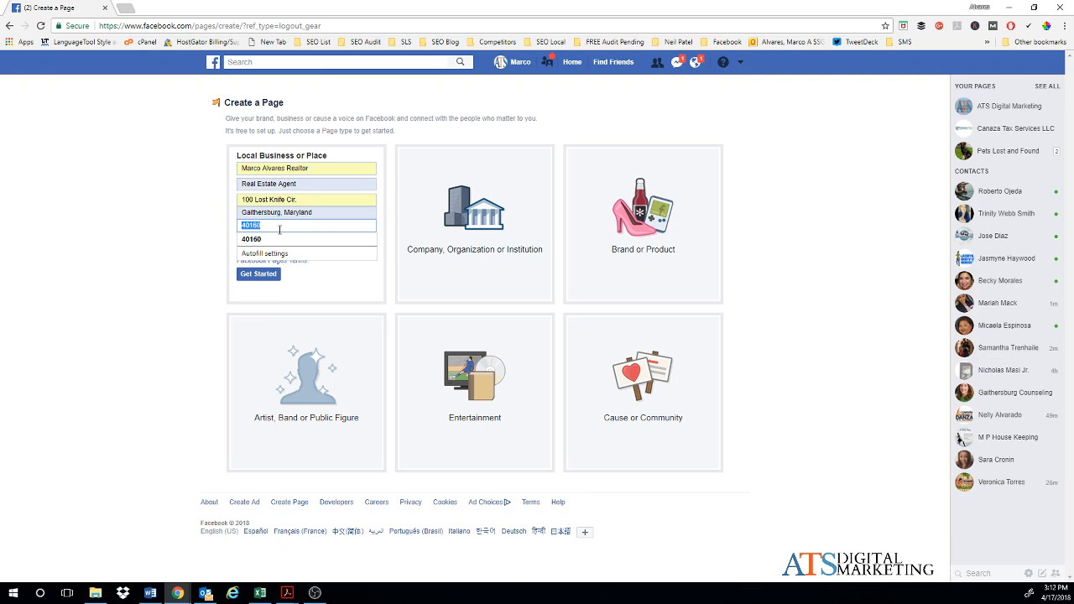
type("20879")
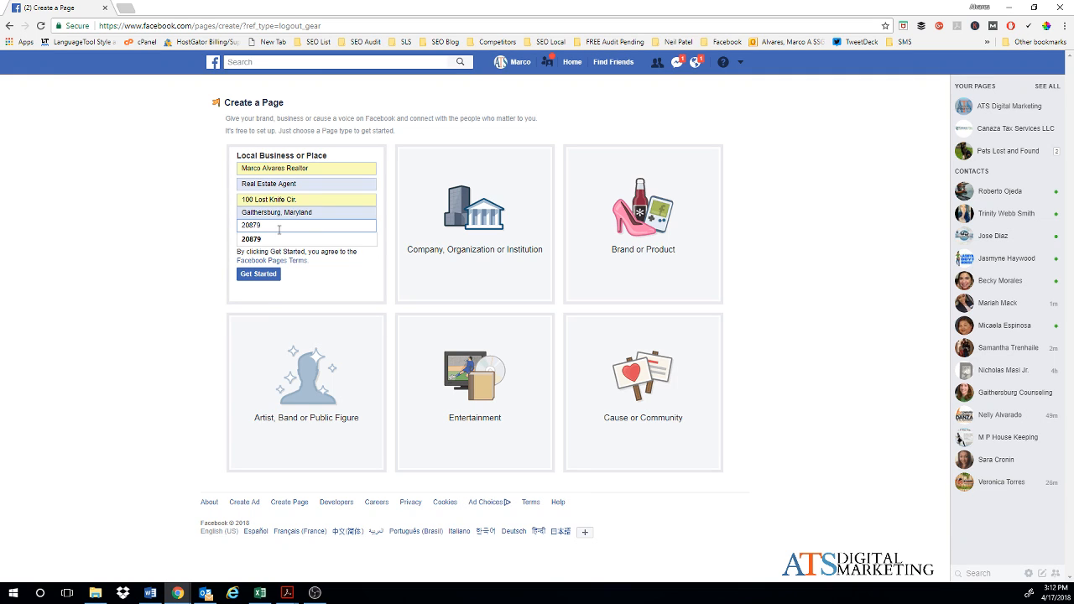
left_click(261, 238)
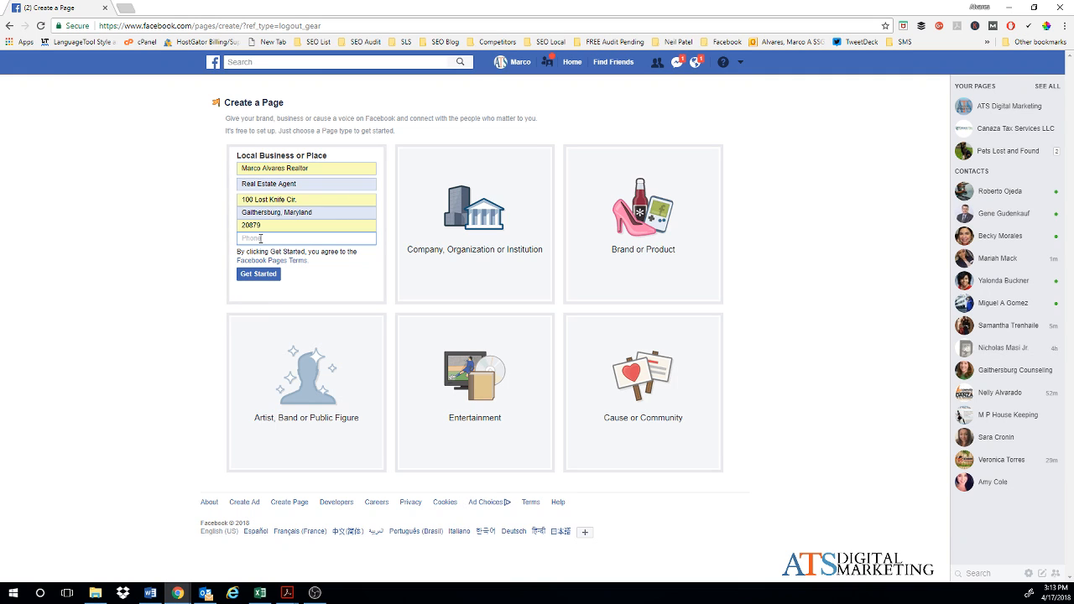
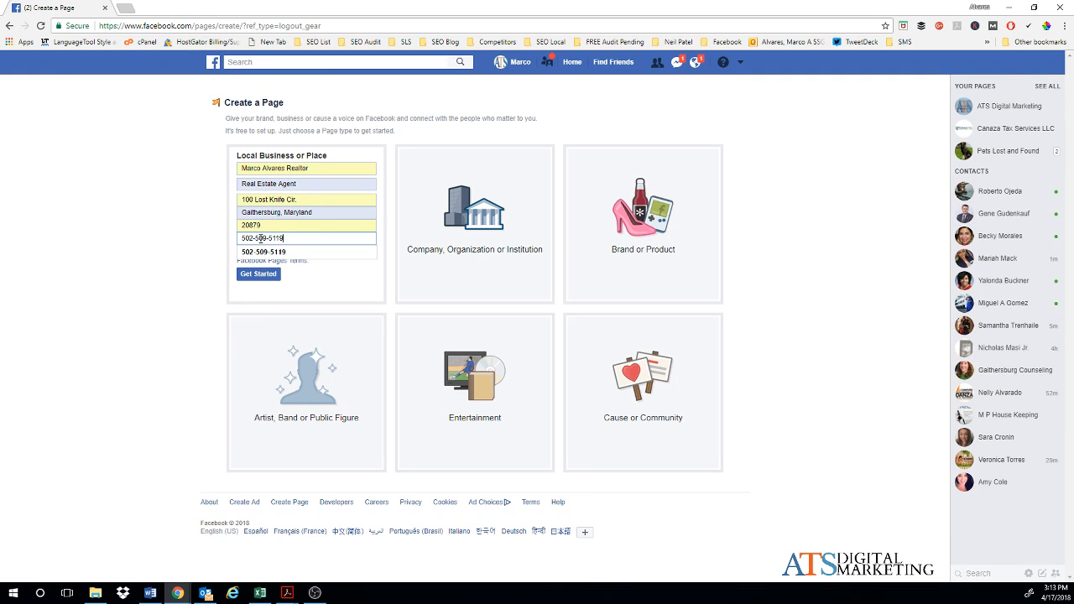
left_click(264, 251)
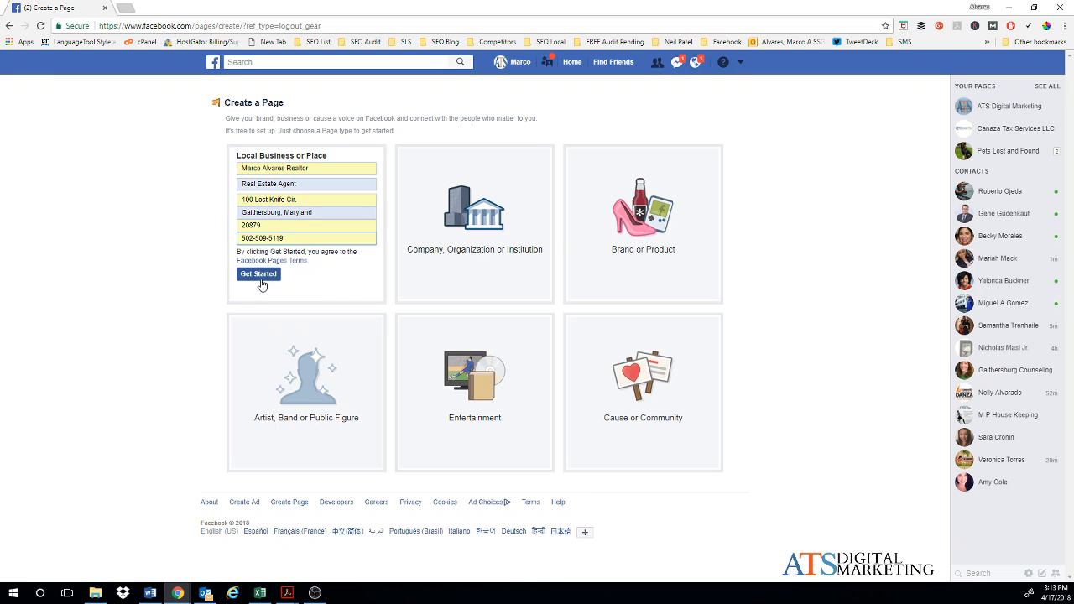
Step: Submit the form, then replace the duplicate page name with a new Agent-style name
left_click(260, 277)
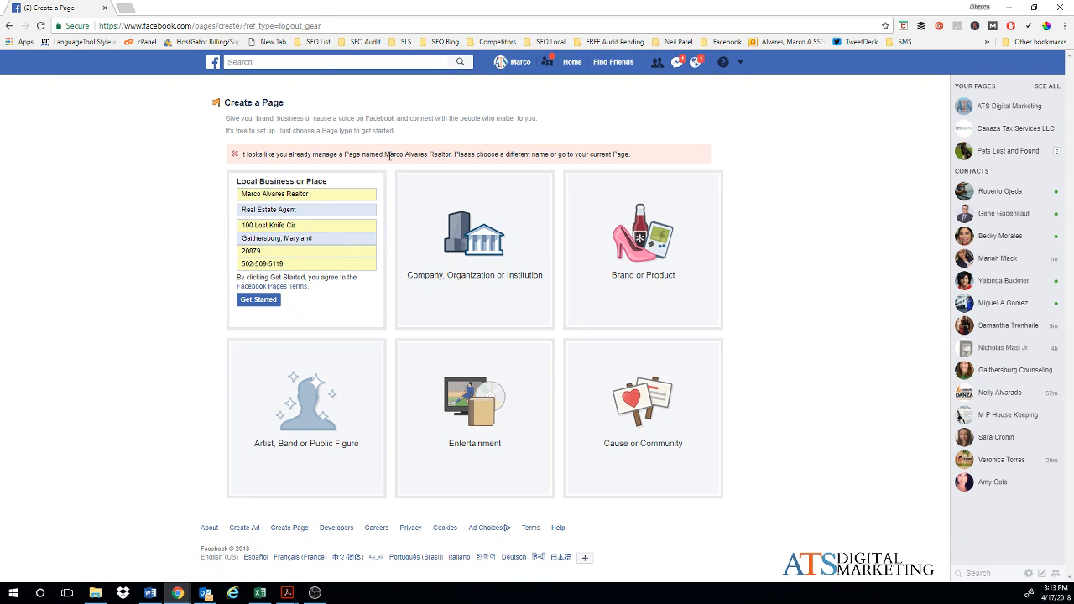
left_click(322, 193)
key("BackSpace")
key("BackSpace")
key("BackSpace")
key("BackSpace")
key("BackSpace")
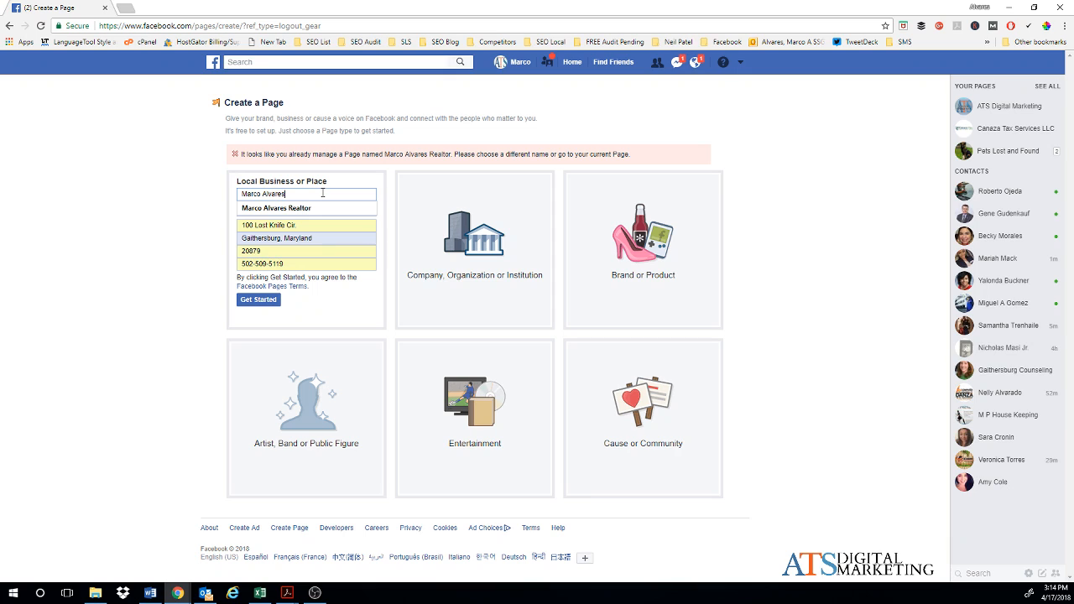
key("BackSpace")
key("BackSpace")
key("BackSpace")
key("BackSpace")
key("BackSpace")
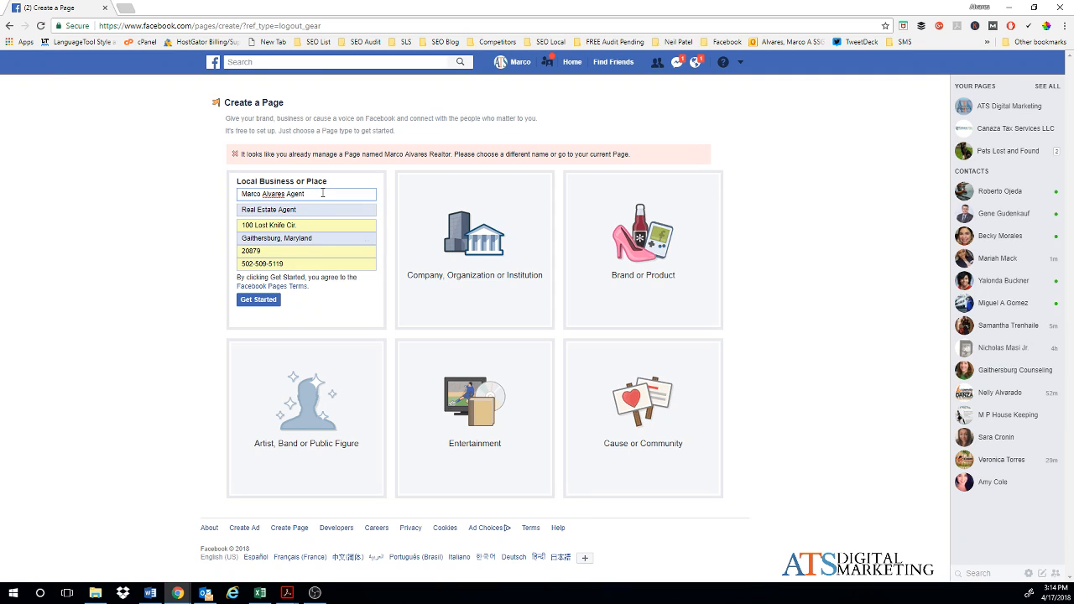
left_click(209, 208)
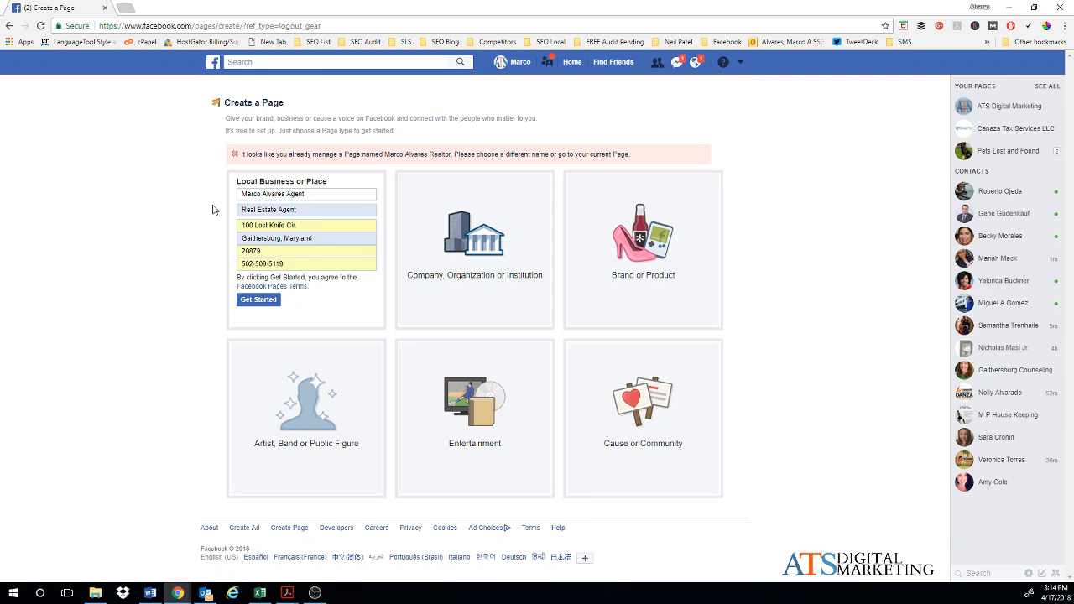
Step: Create the Local Business page with Get Started
left_click(260, 302)
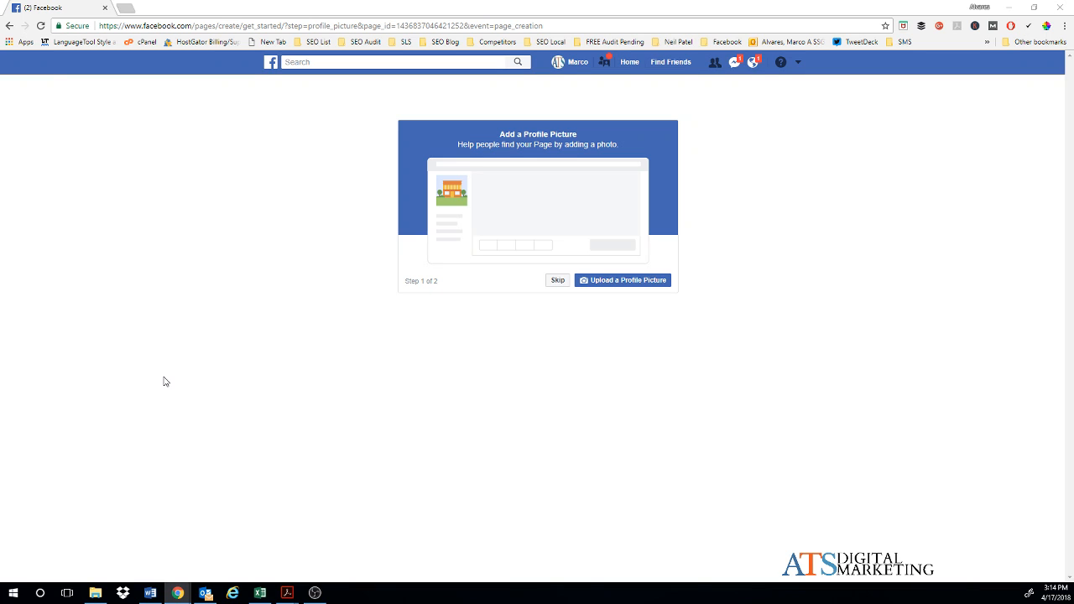
Step: Upload Me-sample-Profile-picture.jpg from the FB Page folder as the profile picture
left_click(636, 282)
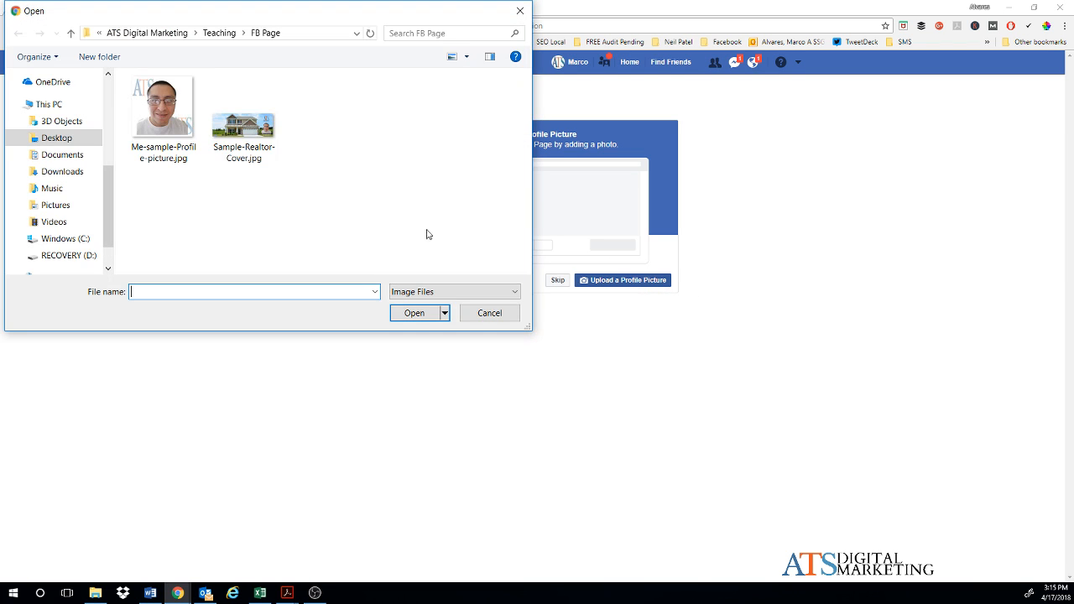
left_click(162, 127)
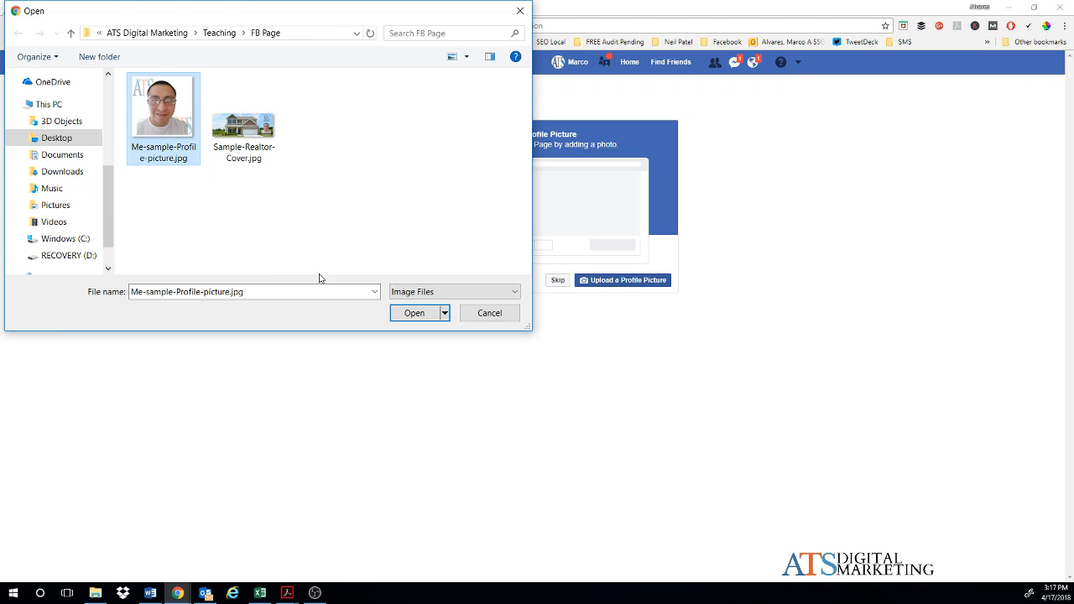
left_click(414, 313)
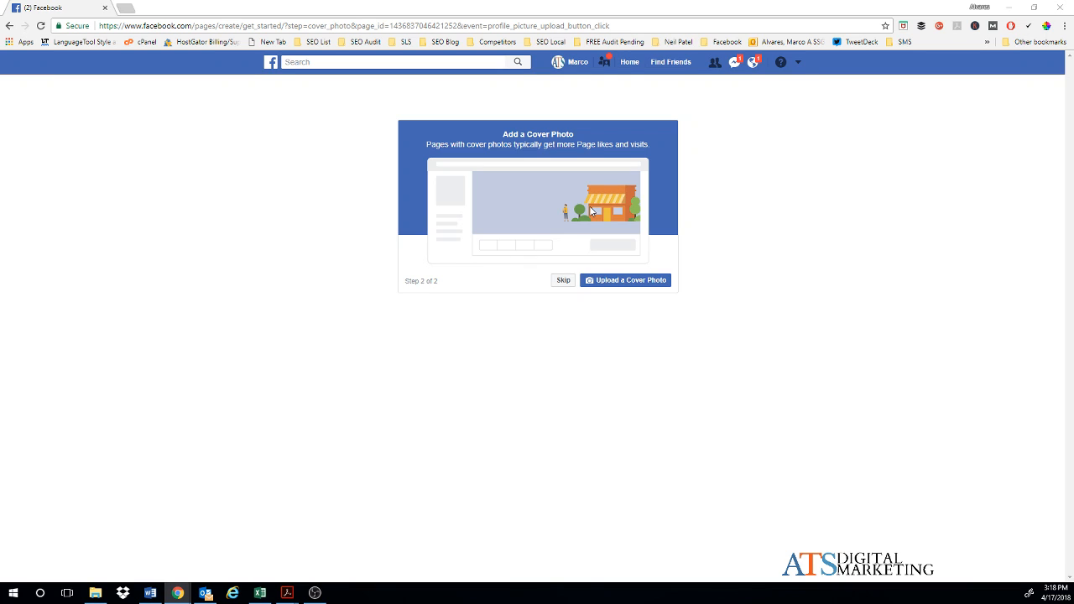
Step: Upload Sample-Realtor-Cover.jpg as the page's cover photo
left_click(631, 285)
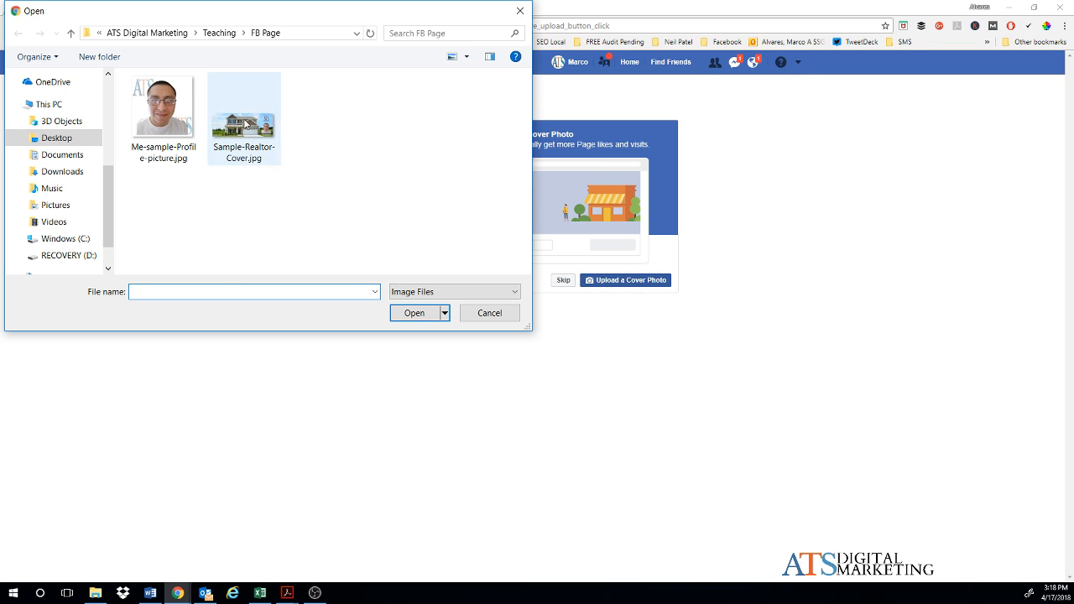
left_click(246, 123)
left_click(412, 314)
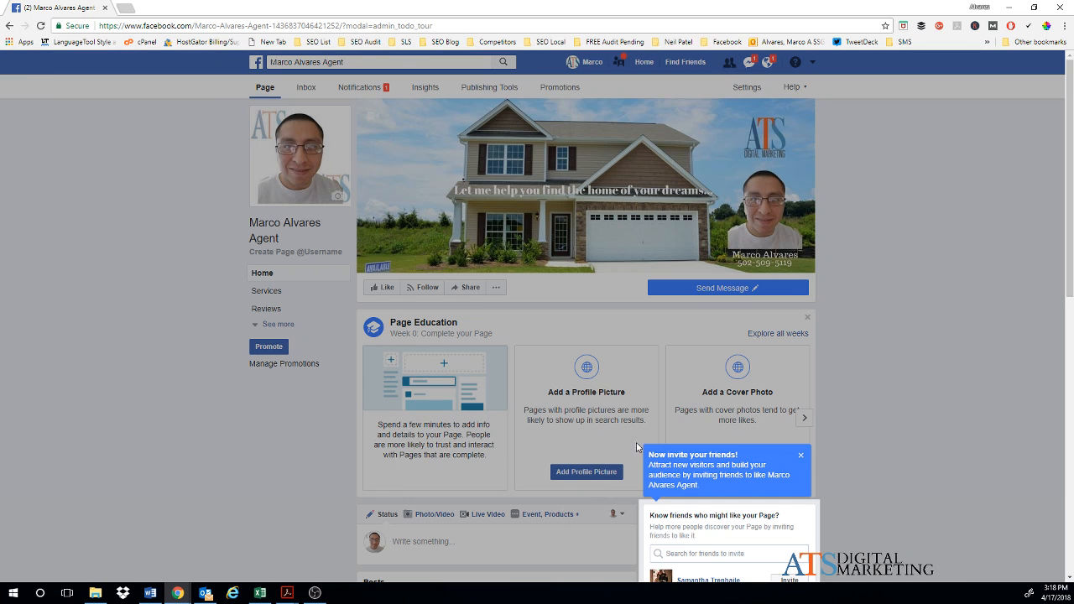
Step: Close the 'Now invite your friends!' and 'Publish Your First Post' tips, then return to the top
scroll(676, 487, "down", 1)
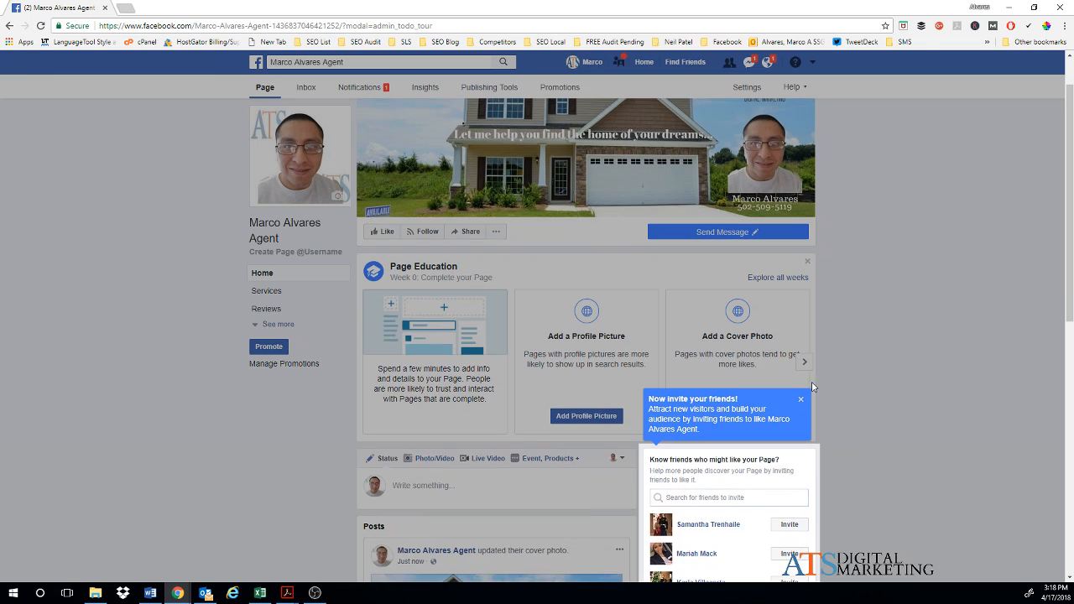
left_click(798, 401)
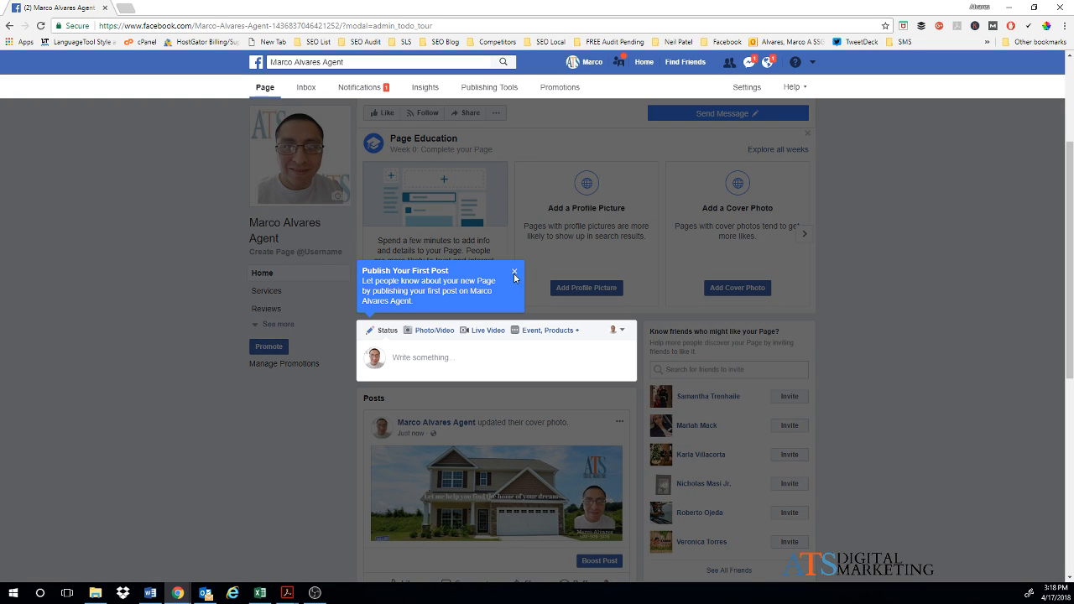
left_click(515, 274)
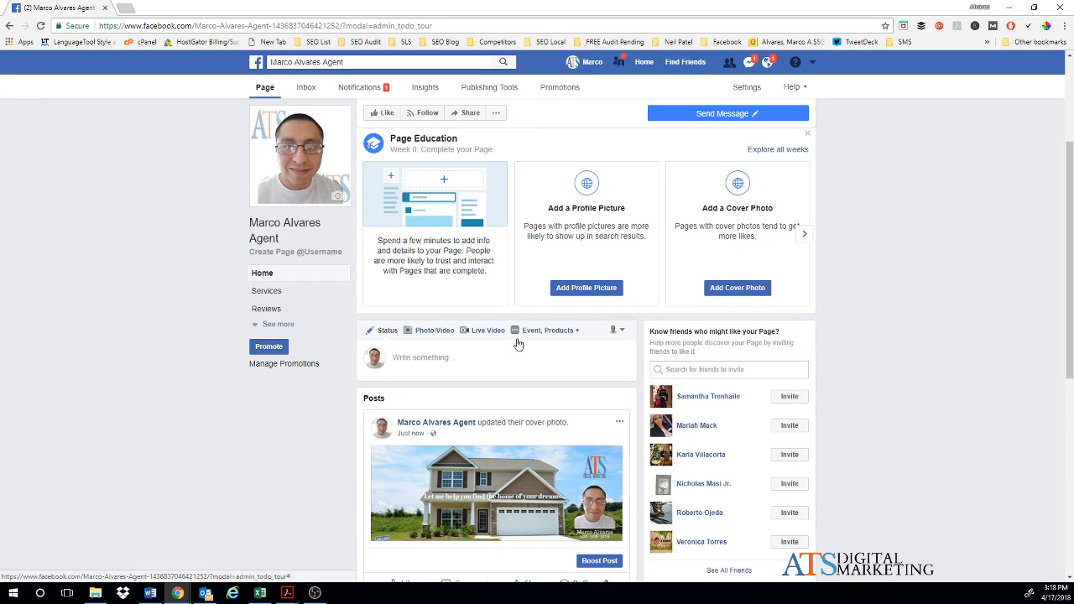
scroll(556, 358, "up", 2)
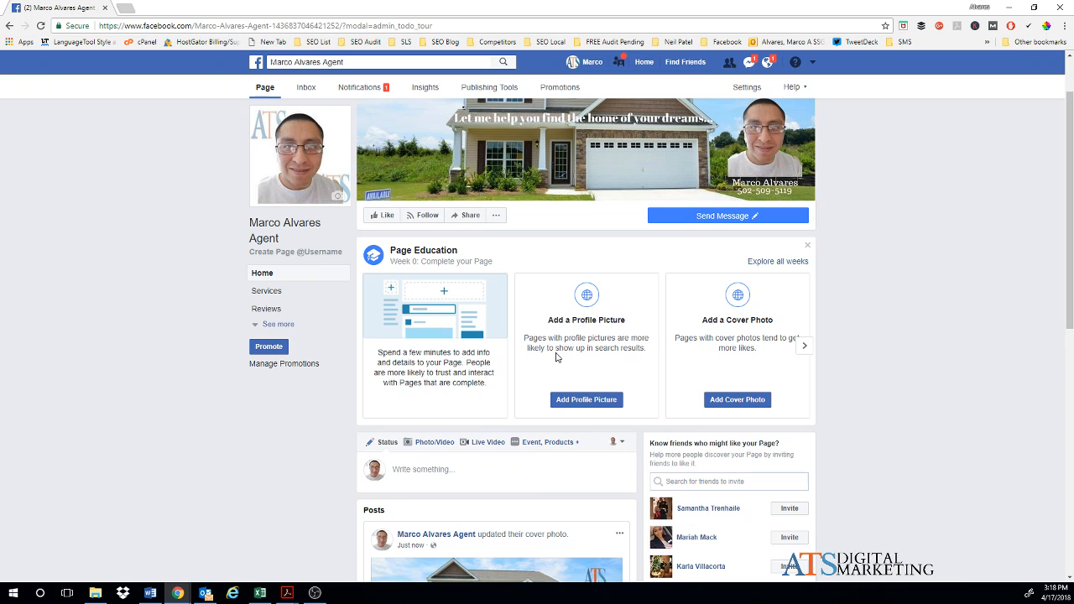
scroll(555, 358, "up", 1)
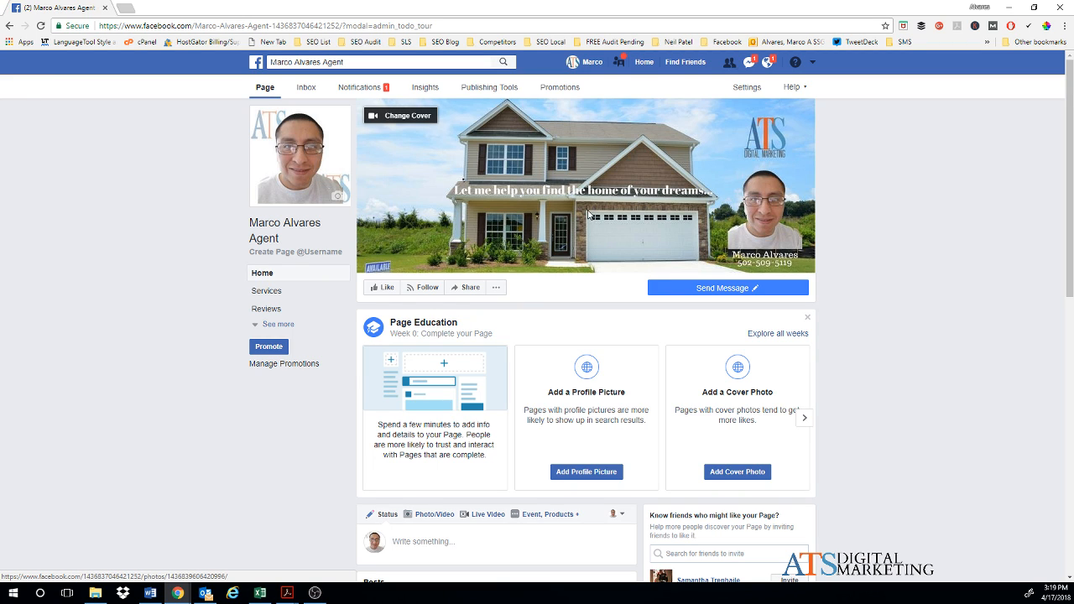
left_click(397, 119)
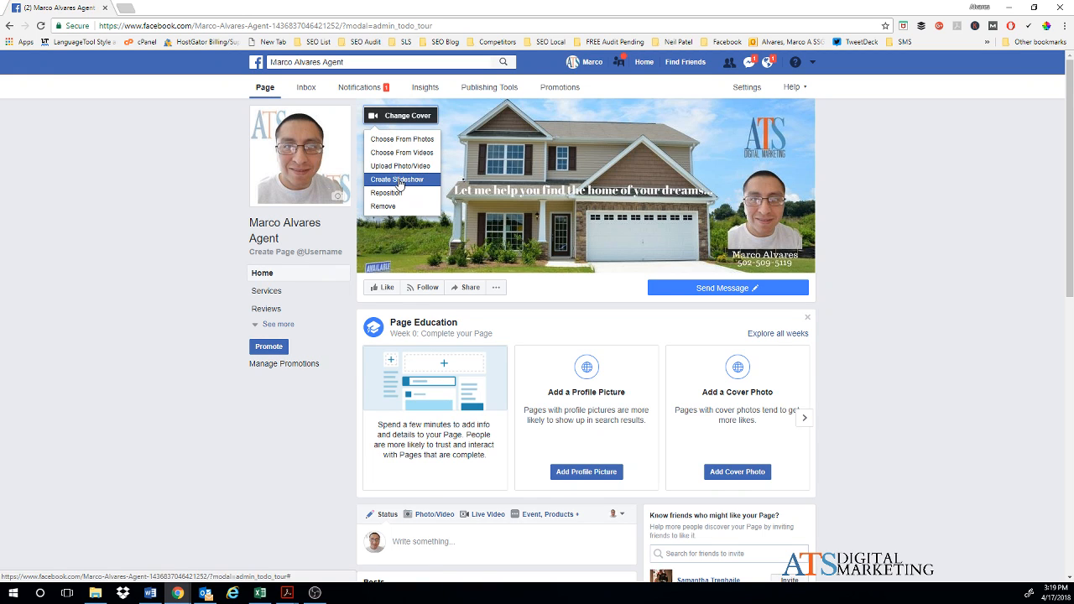
left_click(568, 253)
left_click(568, 252)
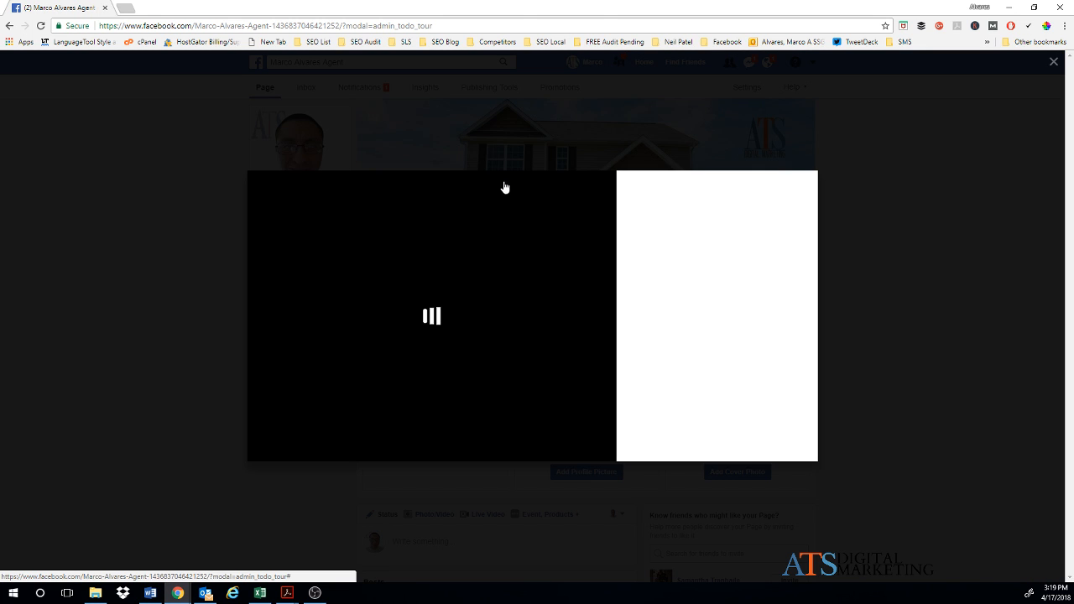
left_click(1053, 62)
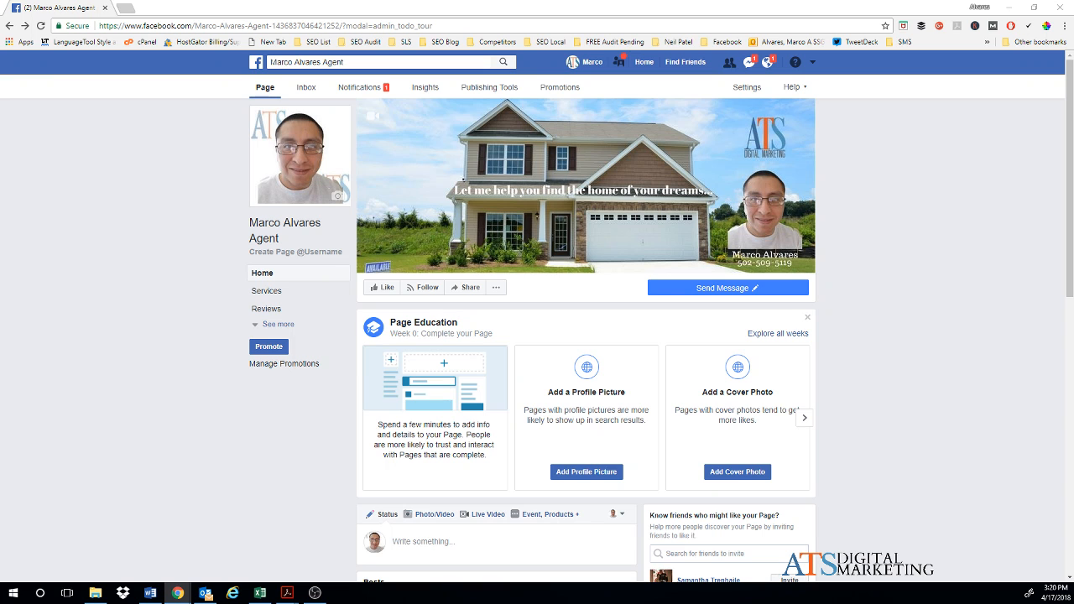
Step: In the page Settings, set Page Visibility to 'Page unpublished'
left_click(746, 88)
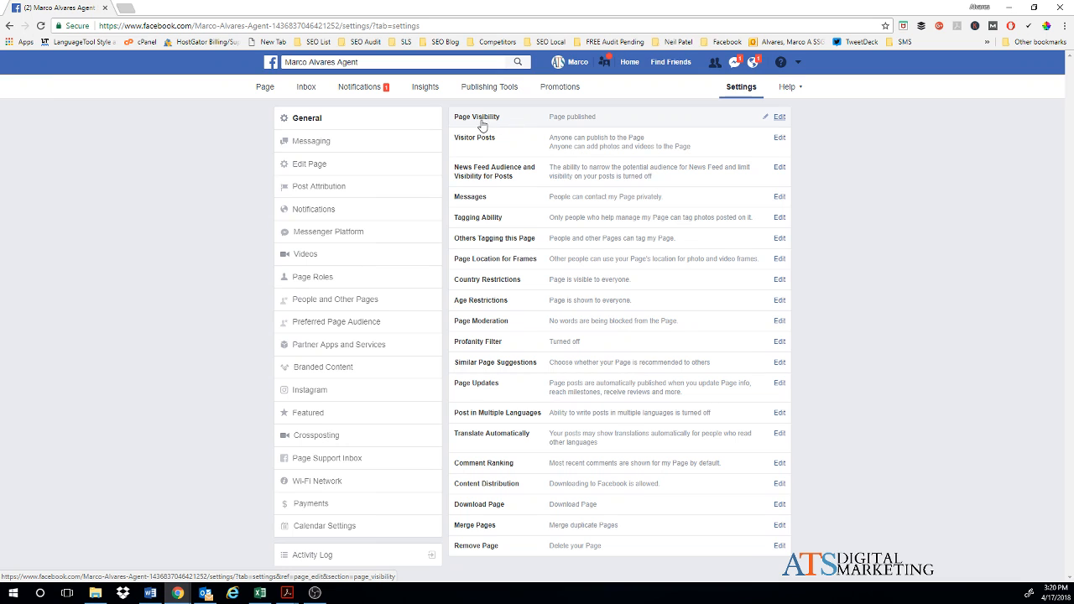
left_click(590, 122)
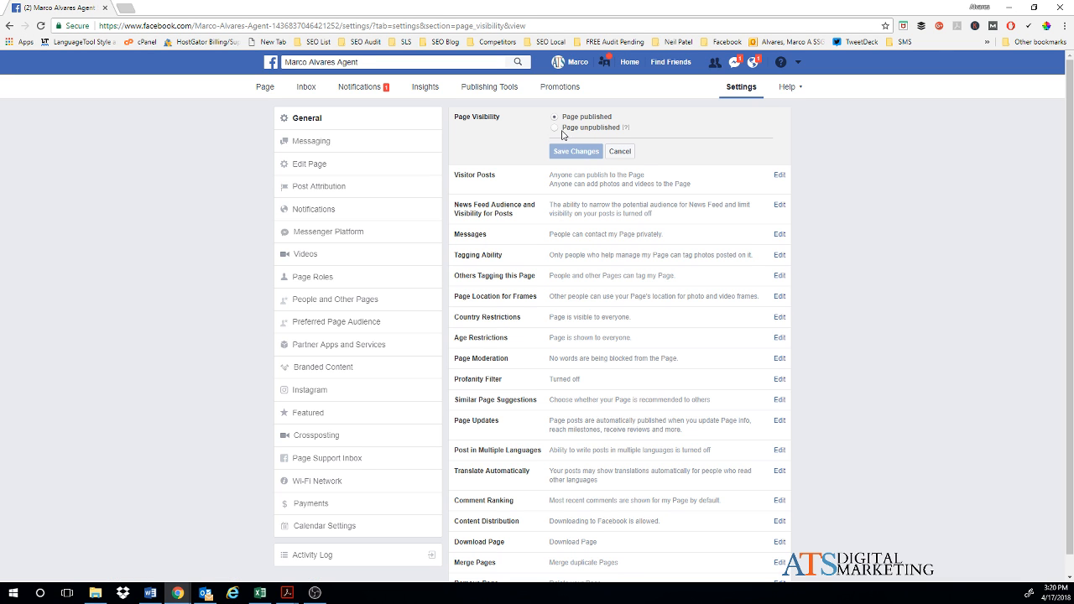
left_click(554, 127)
Step: Unpublish the page because it isn't finished yet and needs additional content
left_click(573, 152)
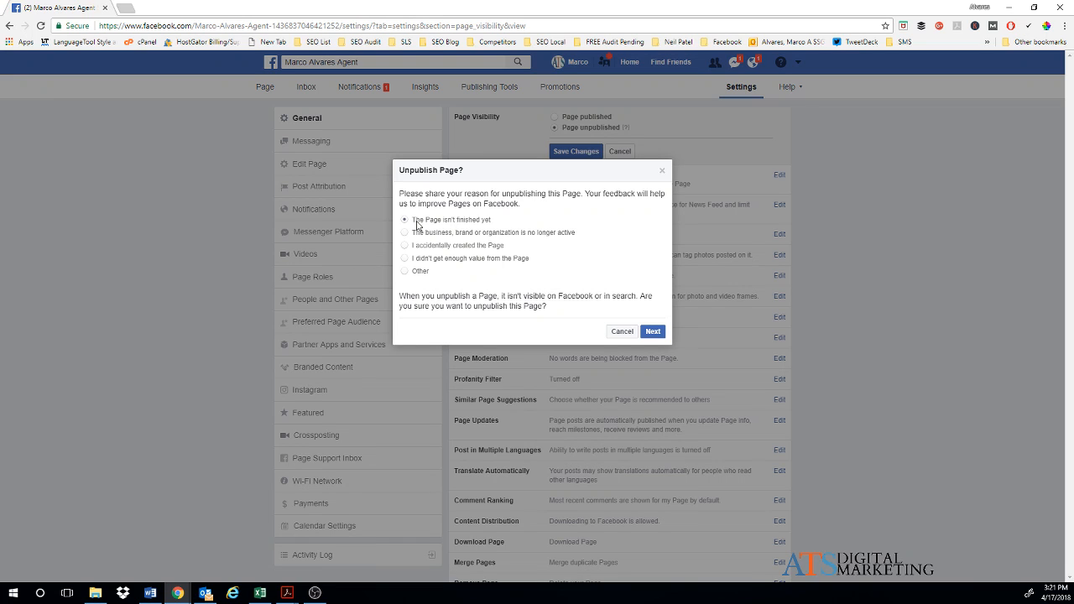
left_click(653, 331)
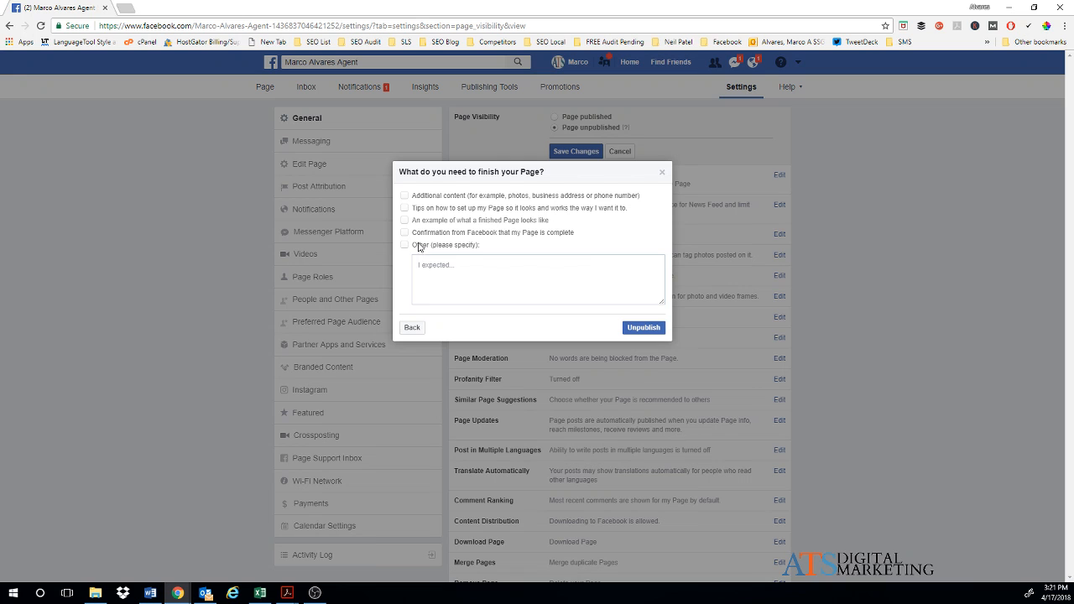
left_click(405, 196)
left_click(642, 327)
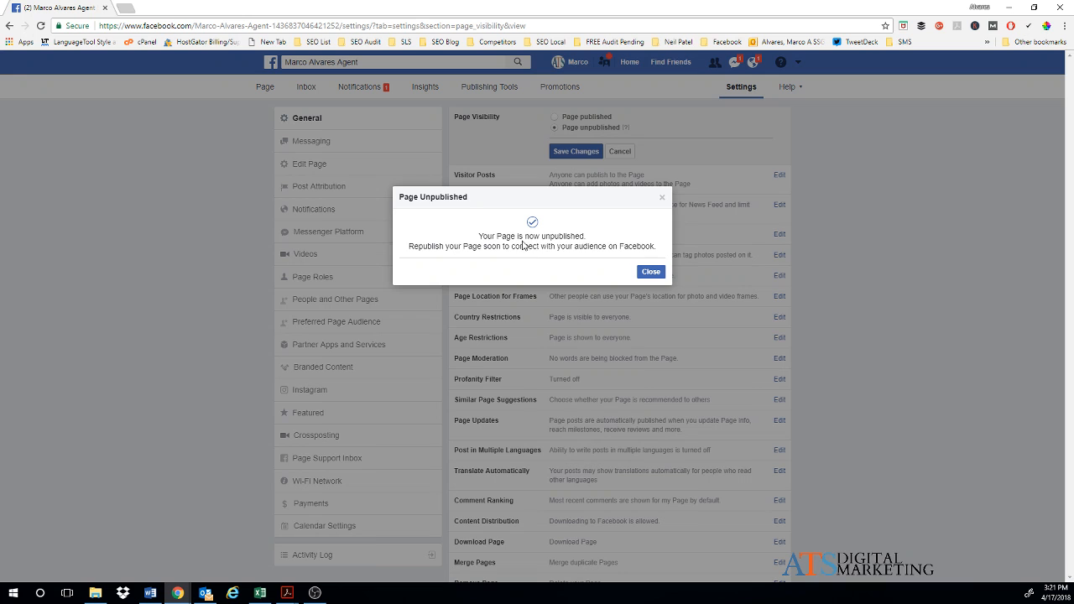
left_click(644, 271)
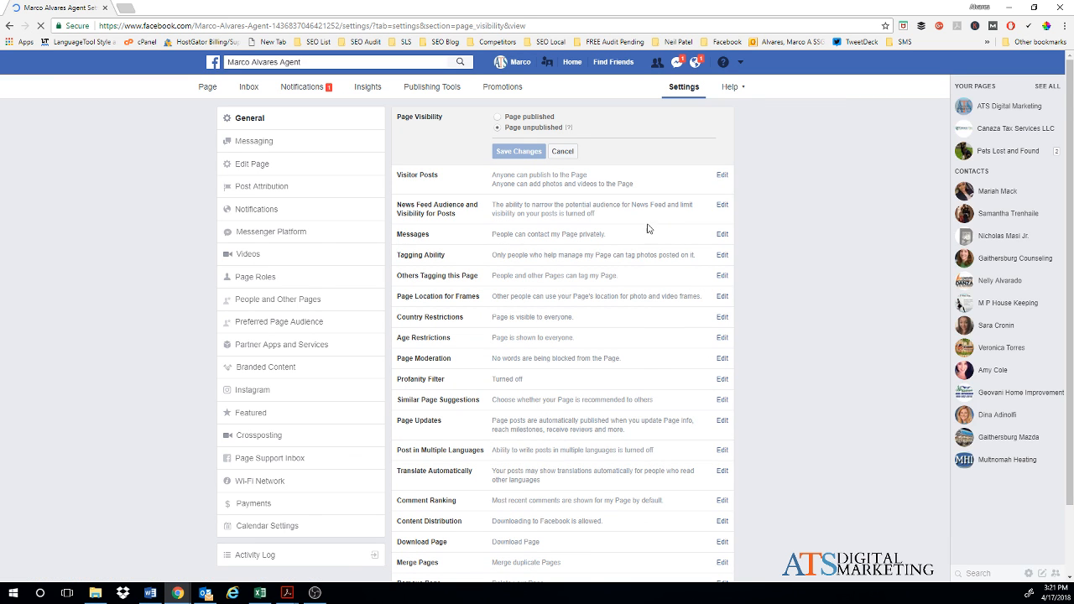
Step: Allow News Feed audience selection and post visibility options for page posts, and save
left_click(459, 216)
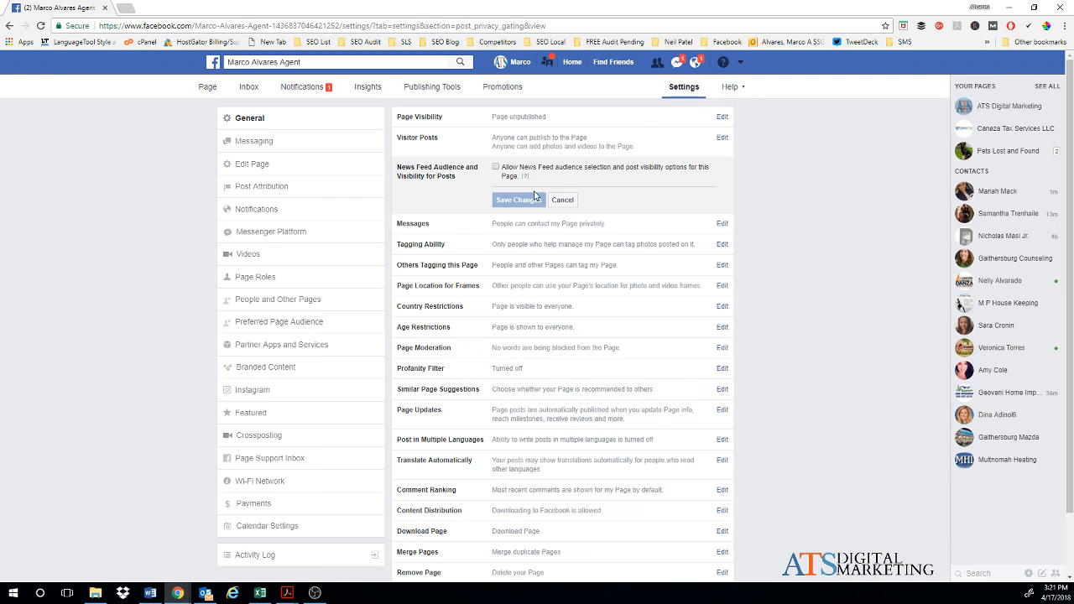
mouse_move(525, 178)
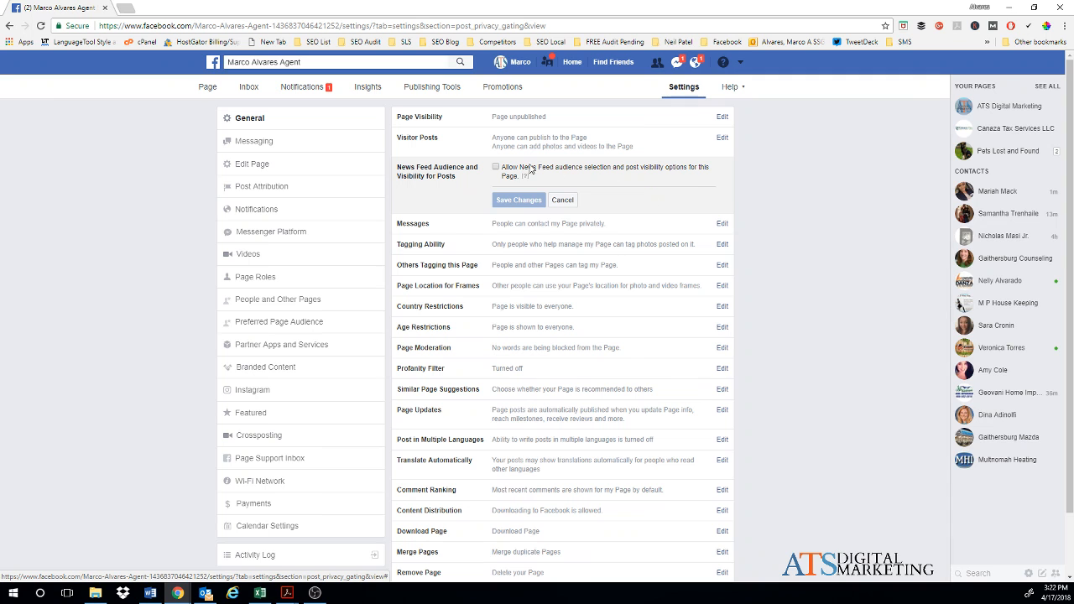
left_click(495, 167)
left_click(518, 201)
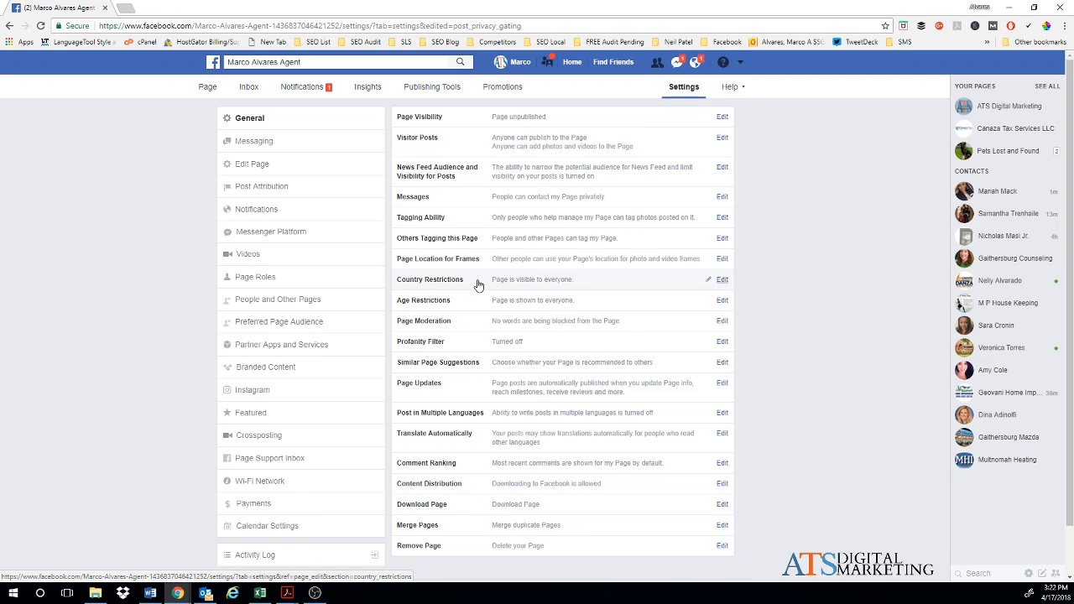
Step: Add United States to Country Restrictions so only viewers there can see the page, and save
left_click(478, 285)
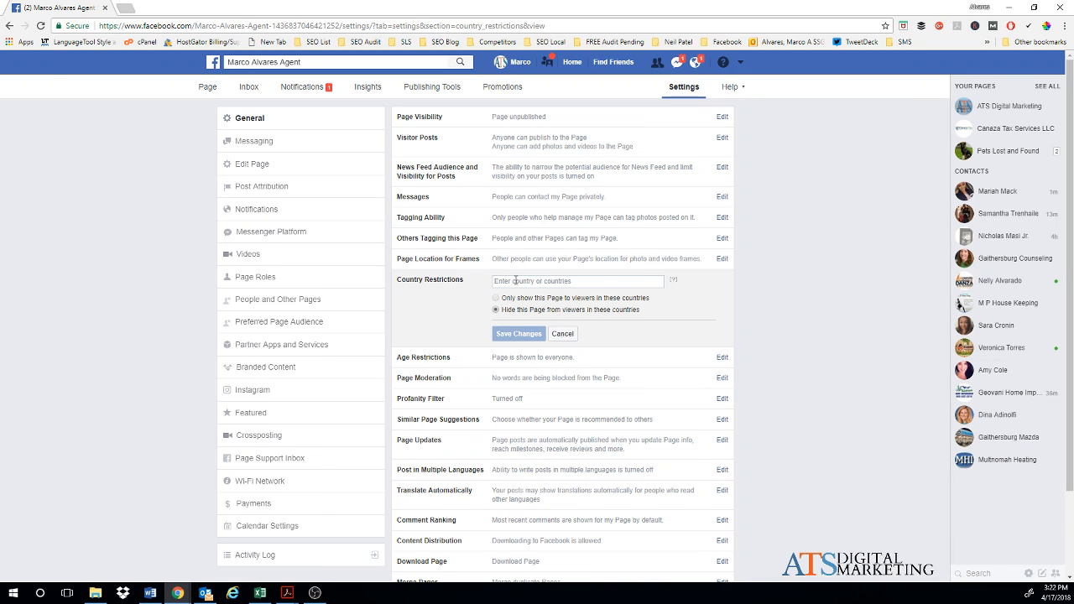
left_click(515, 282)
type("Unite")
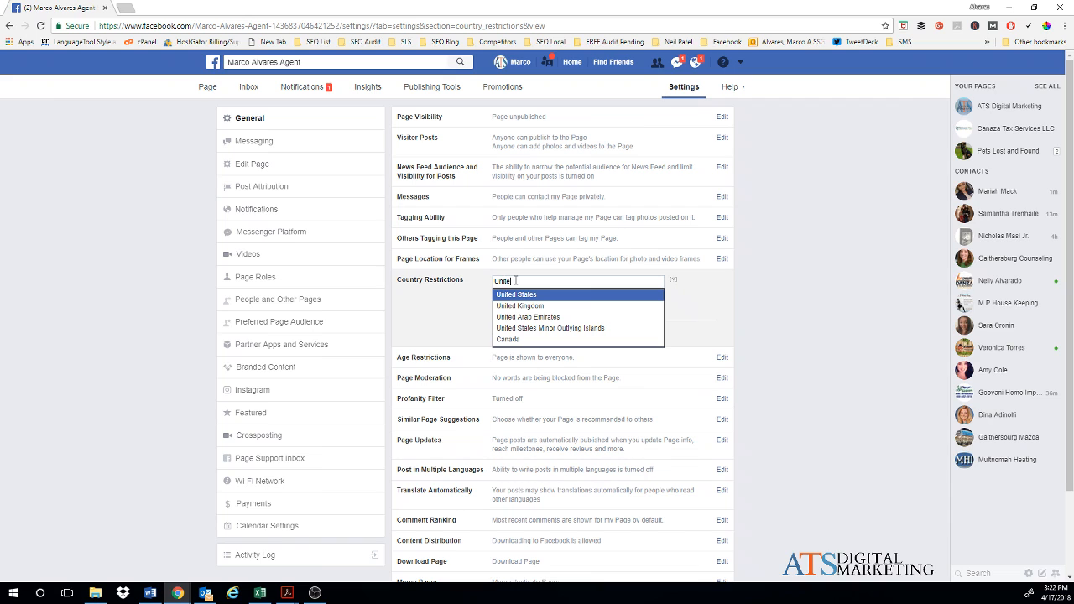
left_click(527, 296)
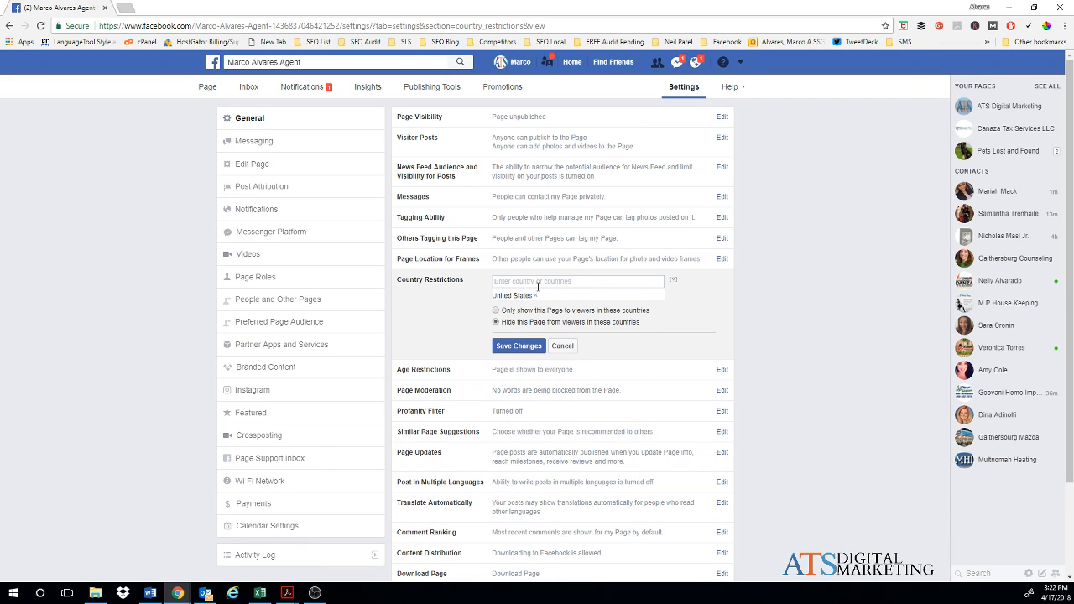
left_click(496, 313)
left_click(511, 349)
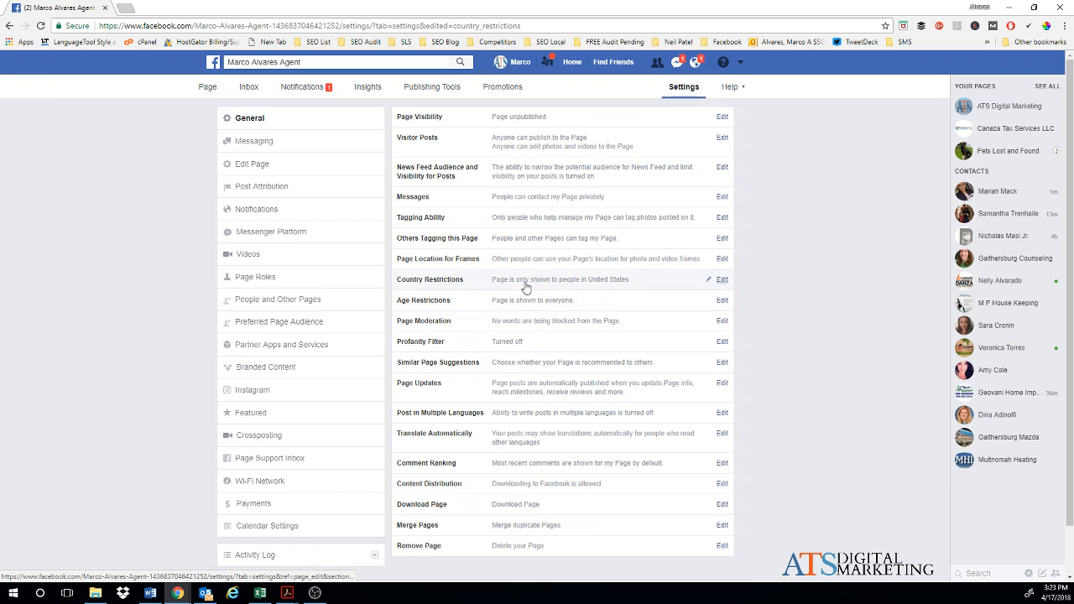
Step: Set the profanity filter to Medium and save it
scroll(527, 338, "down", 1)
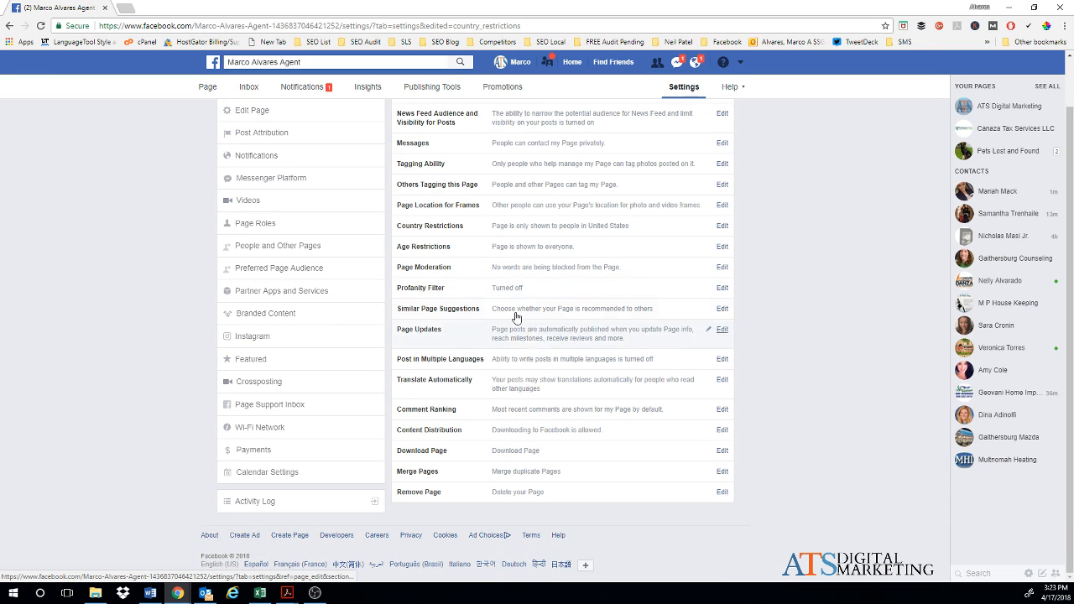
left_click(448, 290)
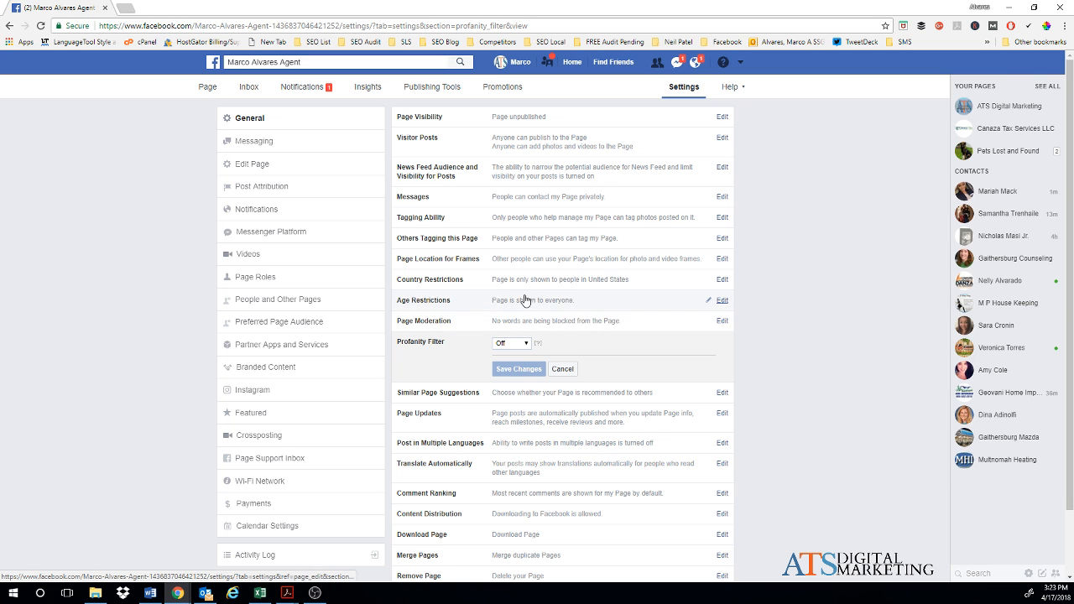
left_click(514, 344)
left_click(508, 374)
left_click(509, 371)
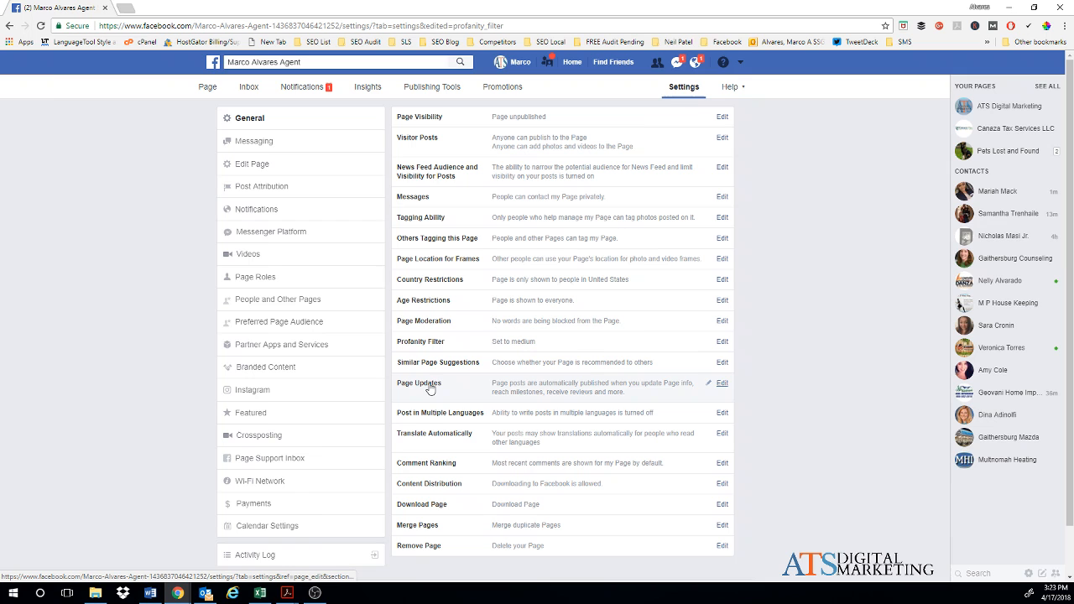
Step: Look at the posting in multiple languages setting, then go to the Messaging settings
left_click(432, 413)
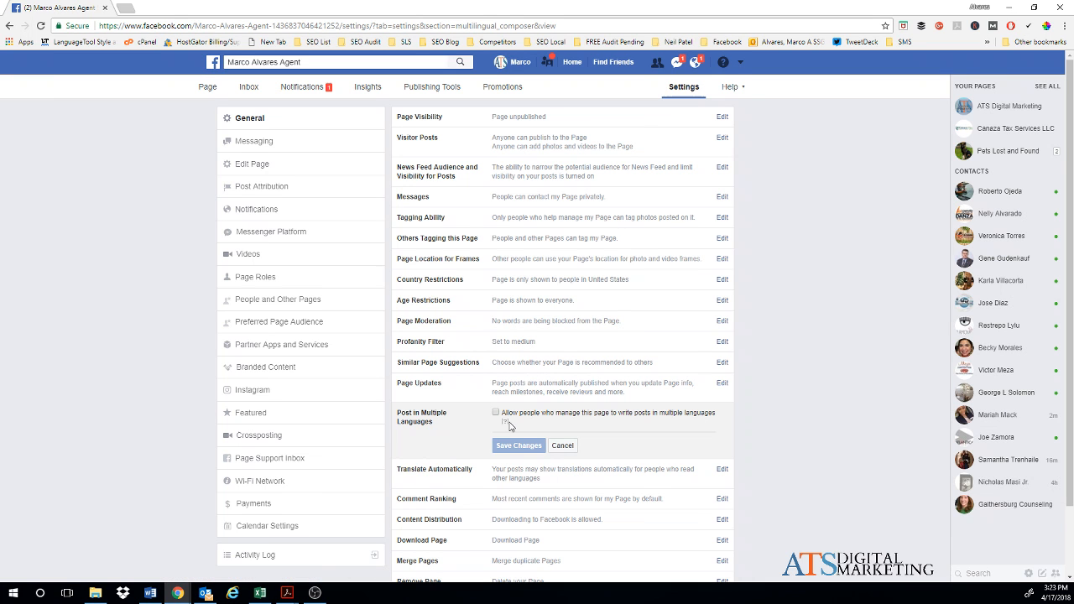
mouse_move(501, 427)
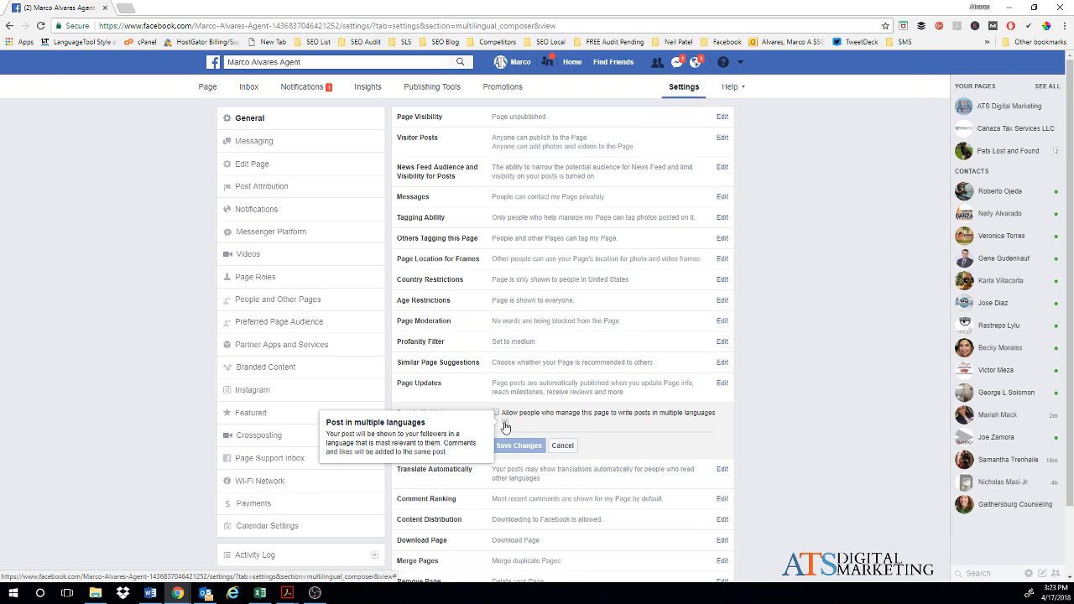
left_click(251, 143)
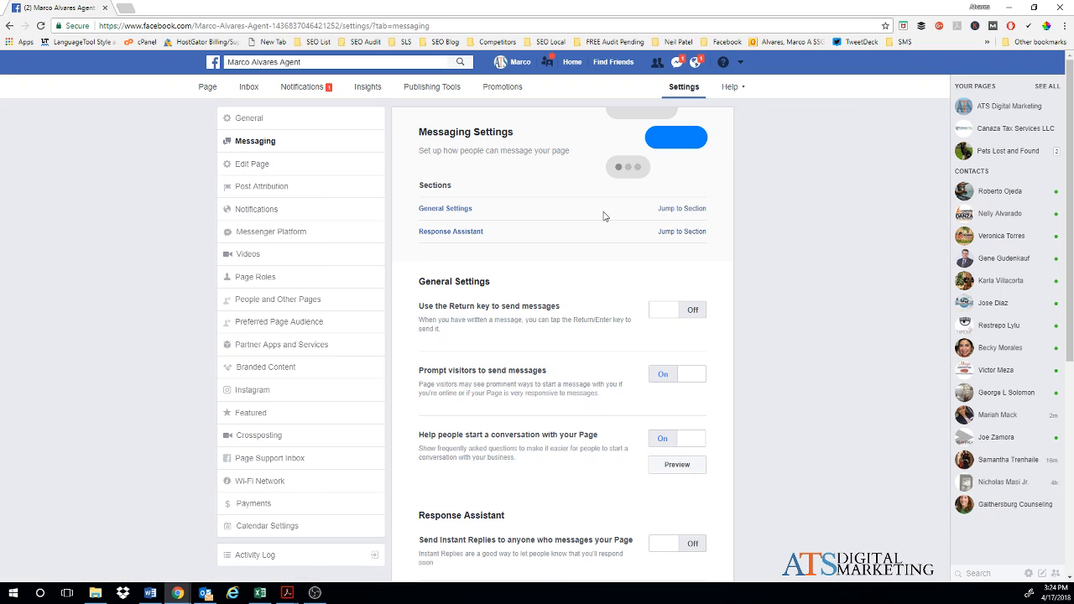
Step: Switch on Instant Replies for anyone who messages the page under Response Assistant
scroll(599, 282, "down", 2)
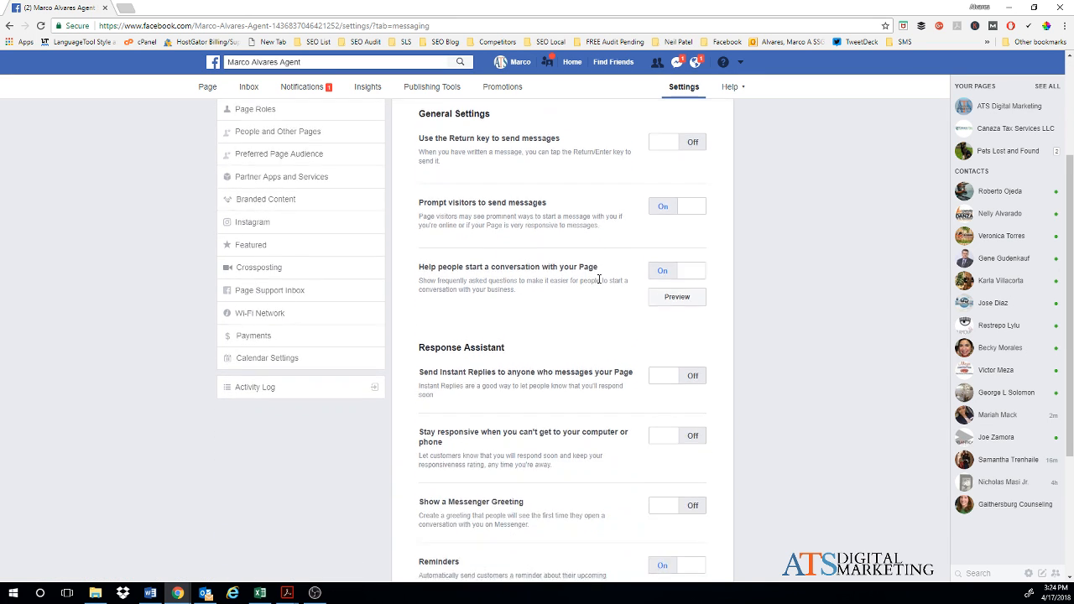
scroll(600, 283, "up", 2)
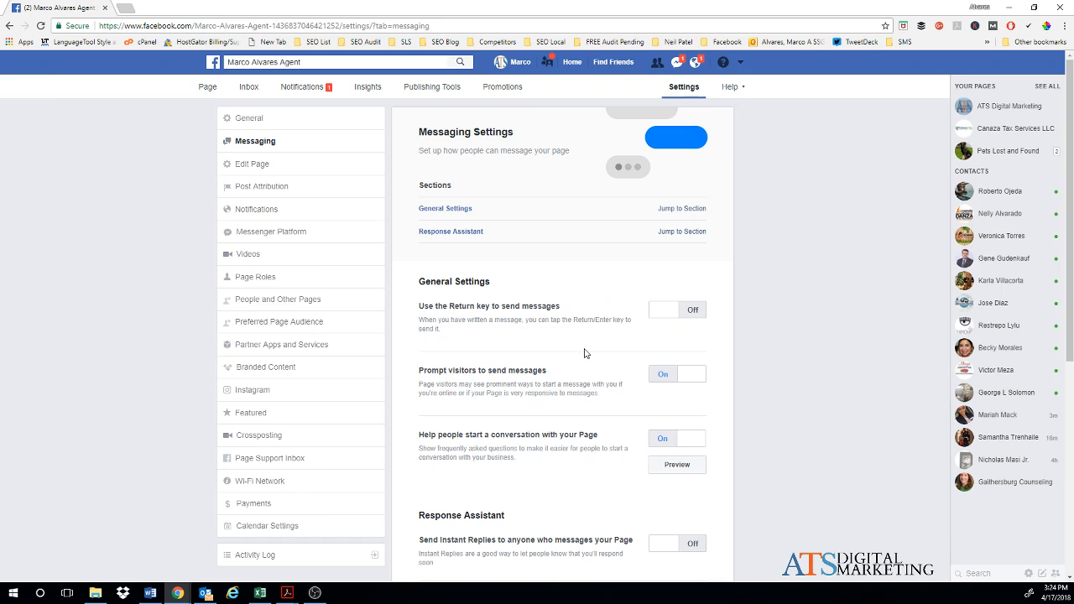
scroll(585, 353, "down", 2)
scroll(584, 353, "down", 3)
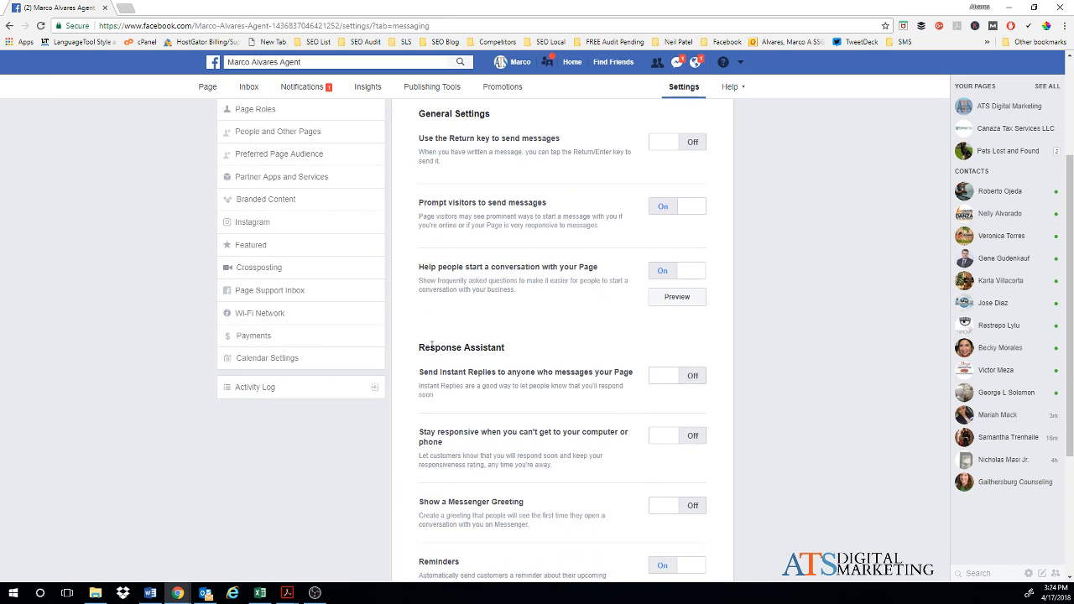
scroll(557, 372, "down", 1)
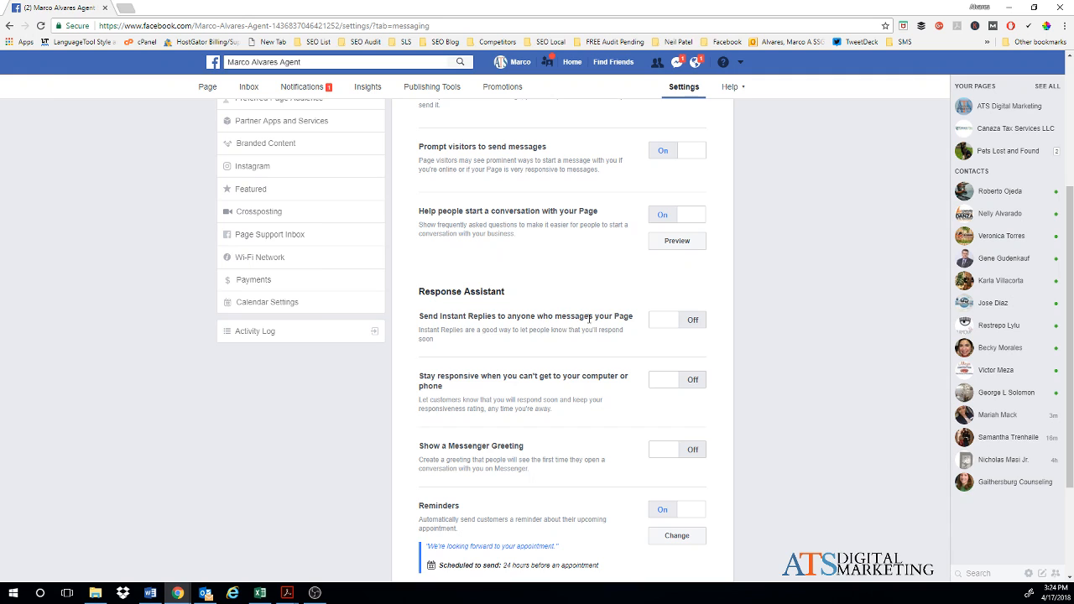
left_click(695, 322)
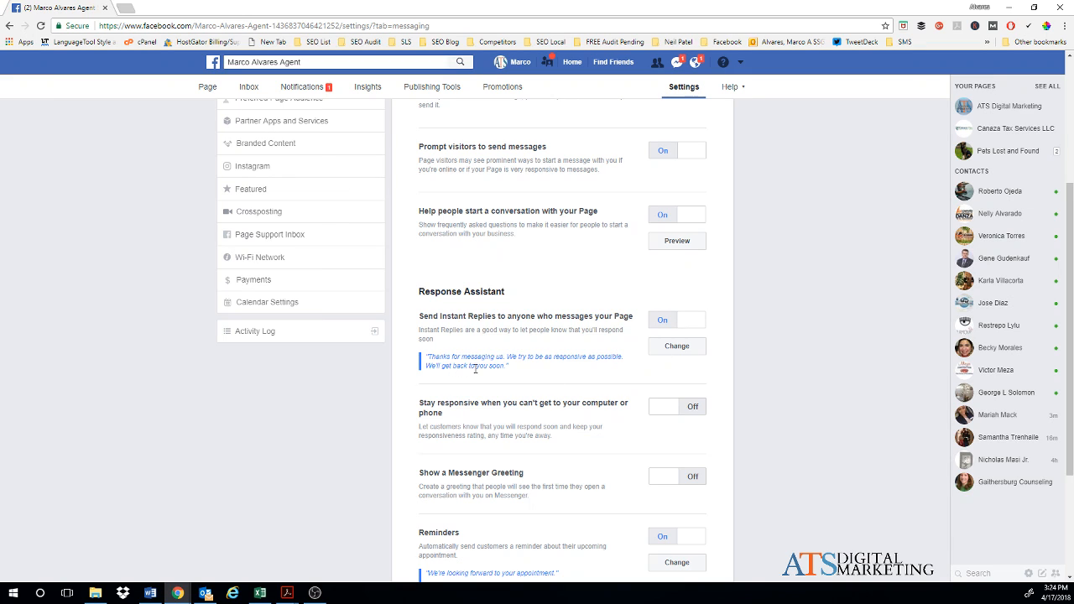
Step: Insert the person's first name after 'Thanks' in the instant reply, save, and enable the Messenger greeting
left_click(676, 347)
scroll(652, 383, "down", 2)
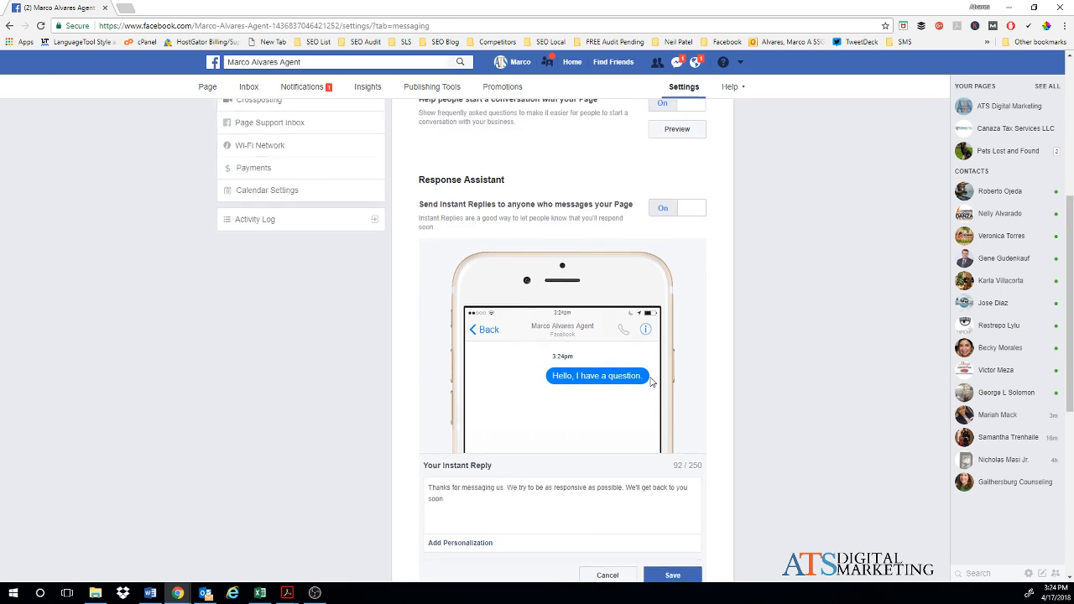
scroll(652, 383, "down", 1)
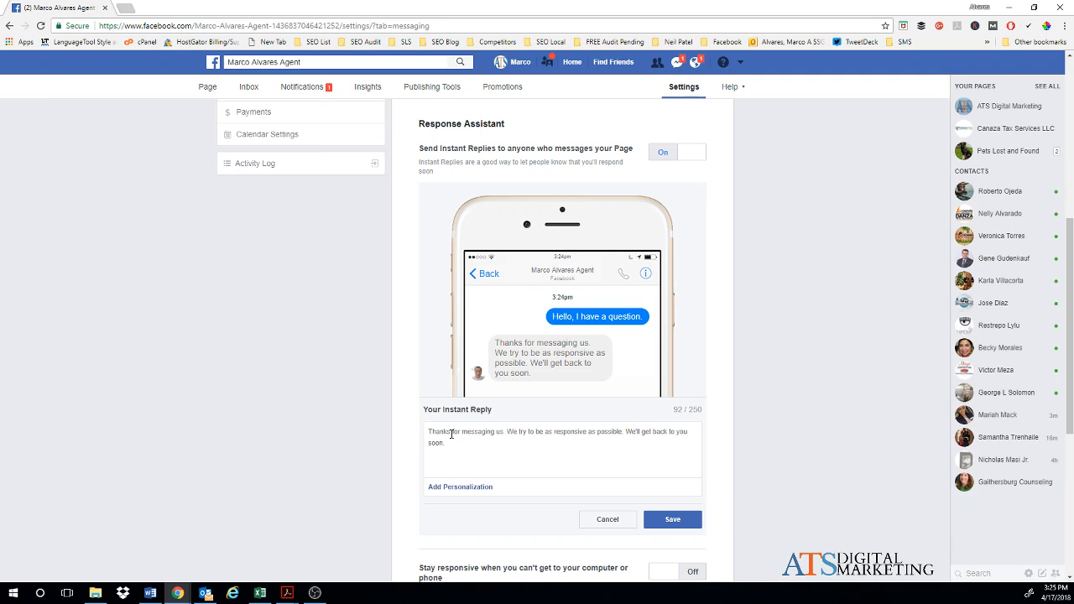
left_click(463, 486)
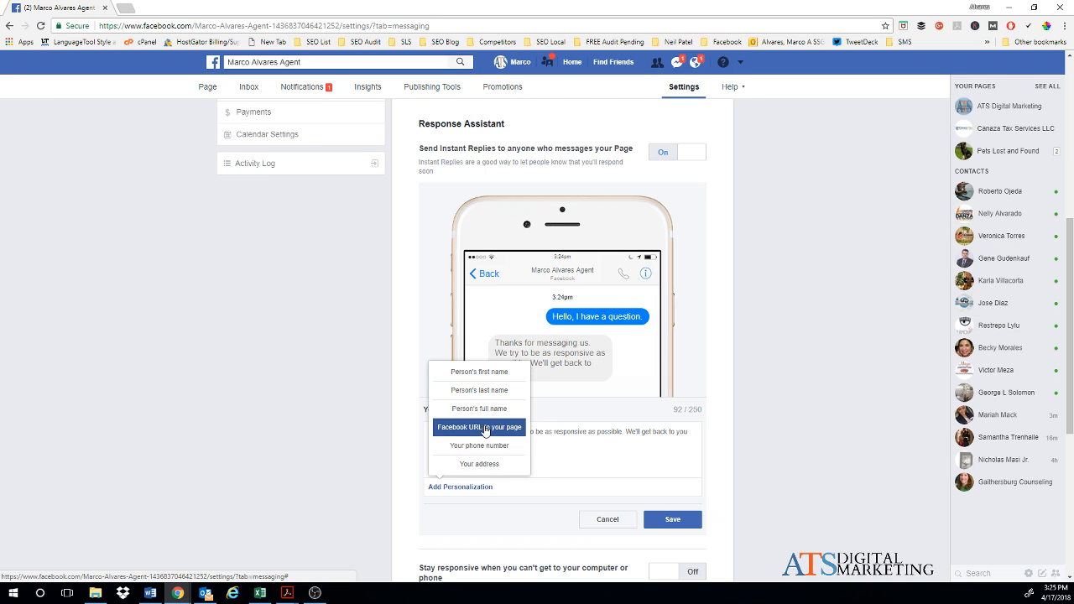
left_click(475, 374)
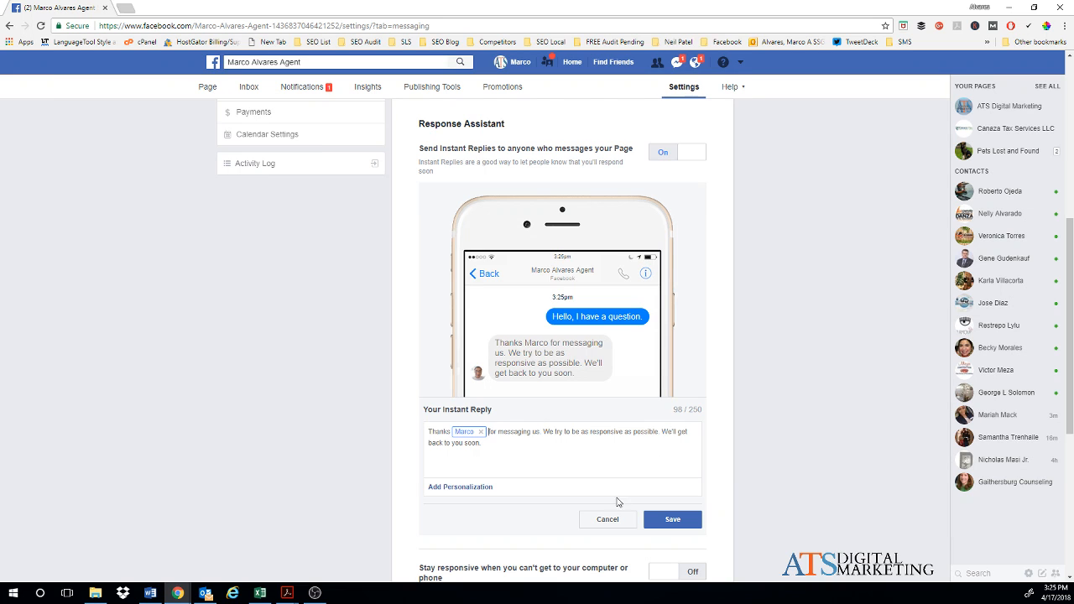
left_click(663, 520)
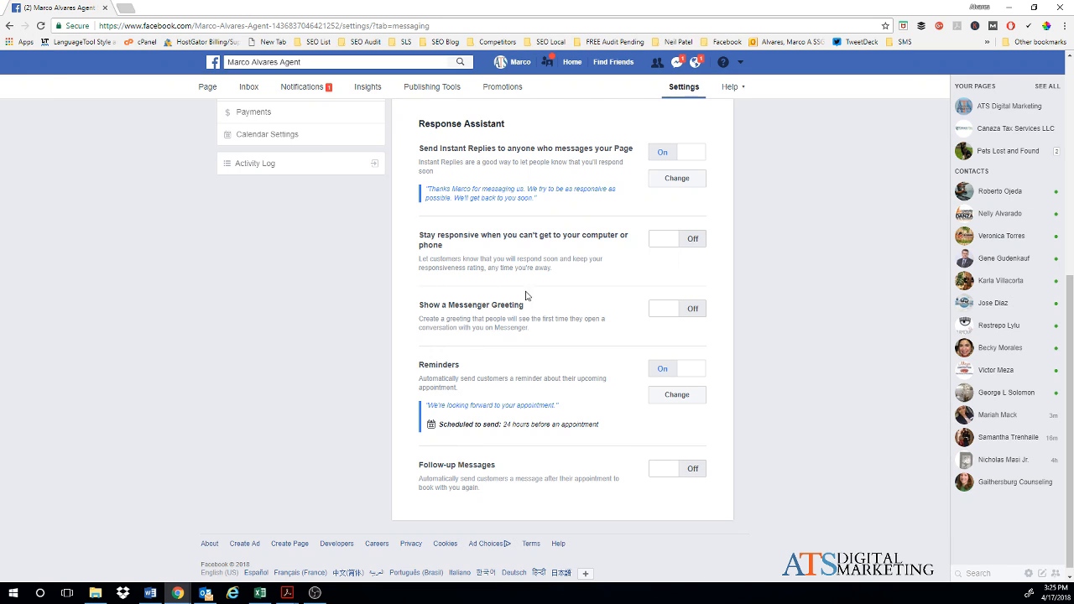
left_click(693, 312)
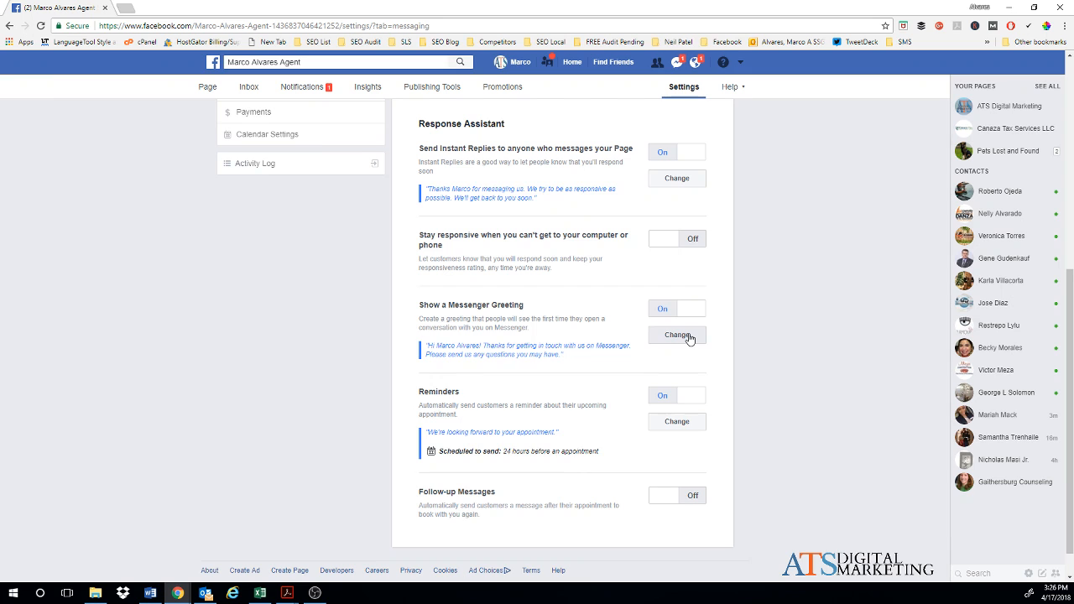
Step: Replace the greeting's fixed name with the person's first name after 'Hi', restore the '!', and save
left_click(689, 336)
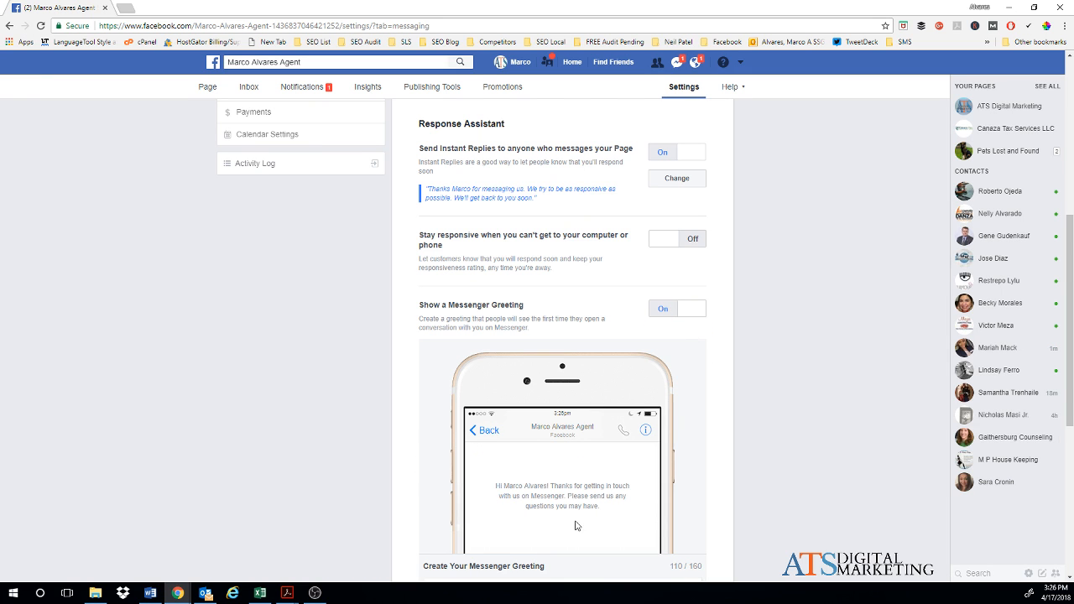
scroll(591, 505, "down", 1)
scroll(591, 503, "down", 3)
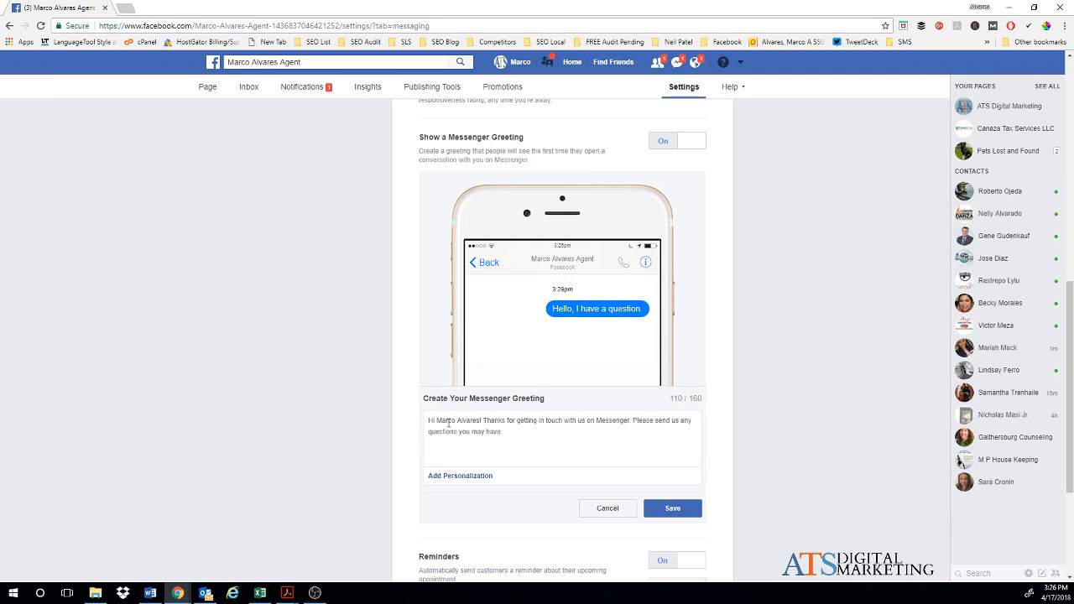
left_click_drag(436, 422, 479, 425)
left_click(462, 476)
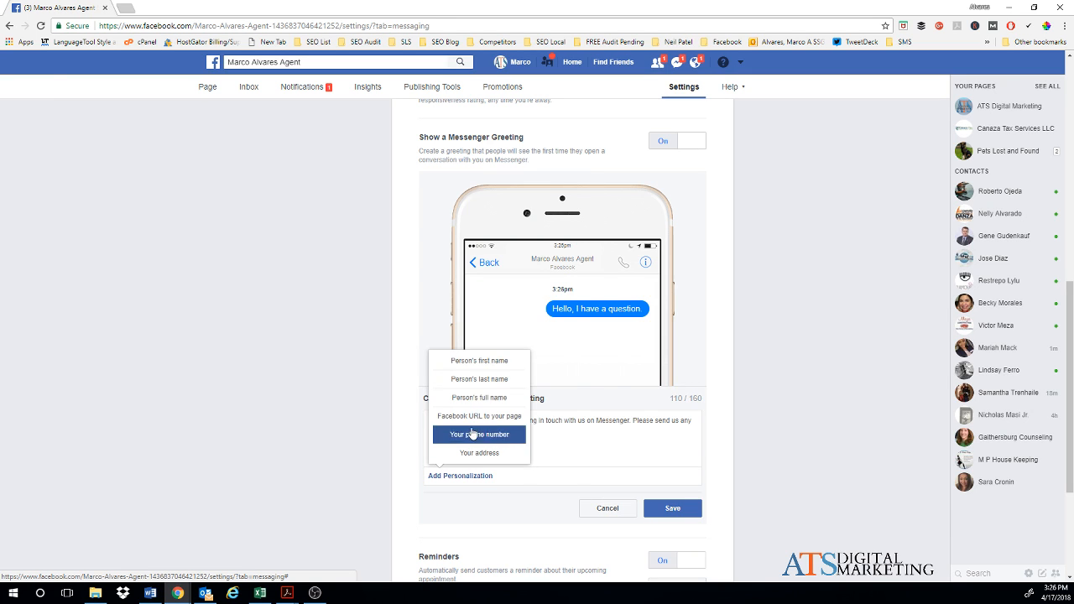
left_click(499, 362)
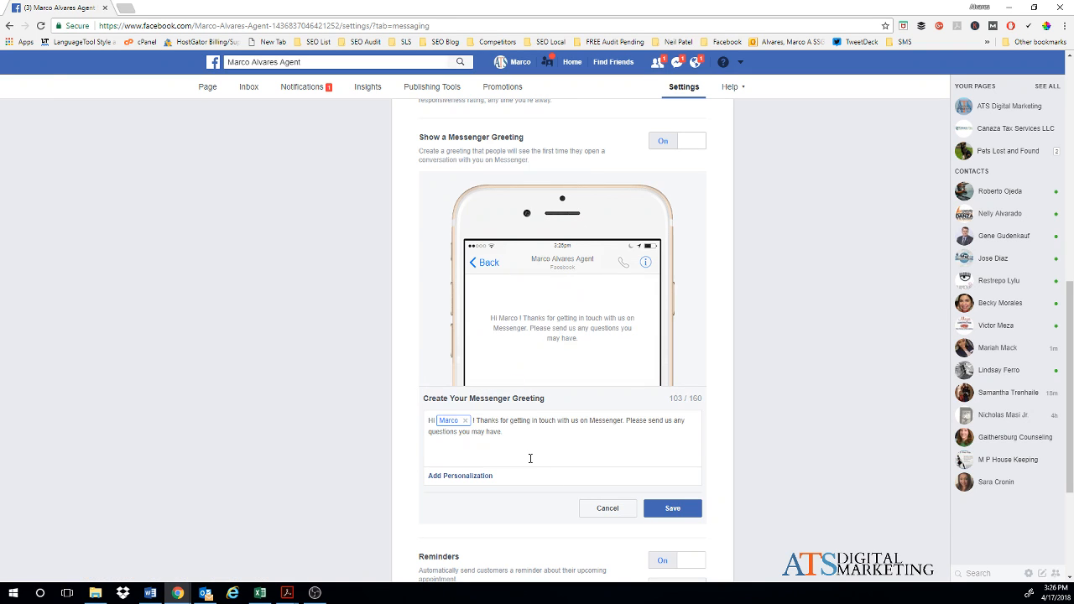
key("Delete")
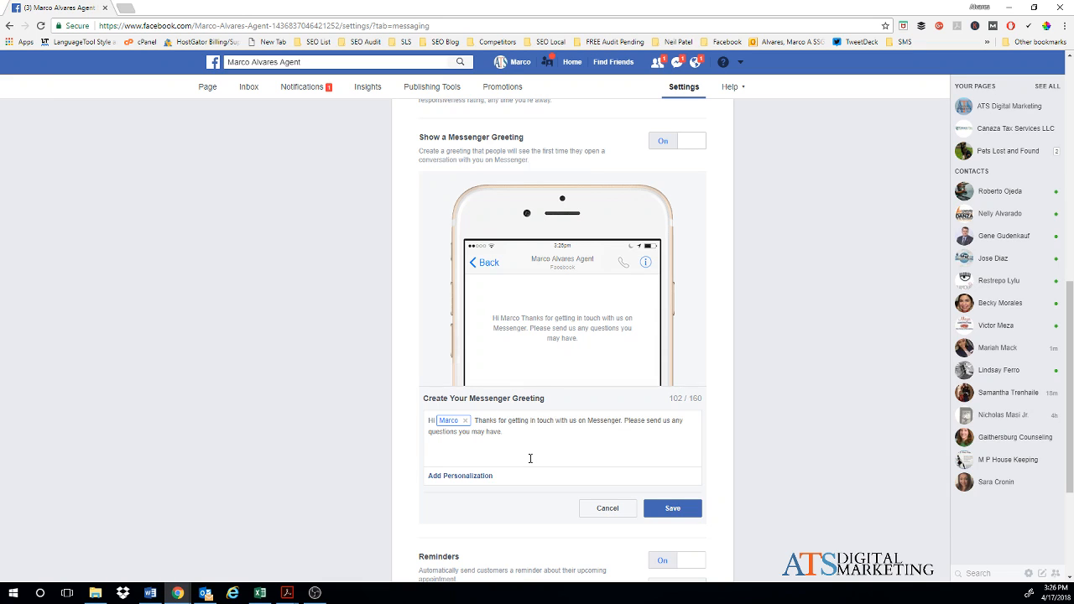
type("!")
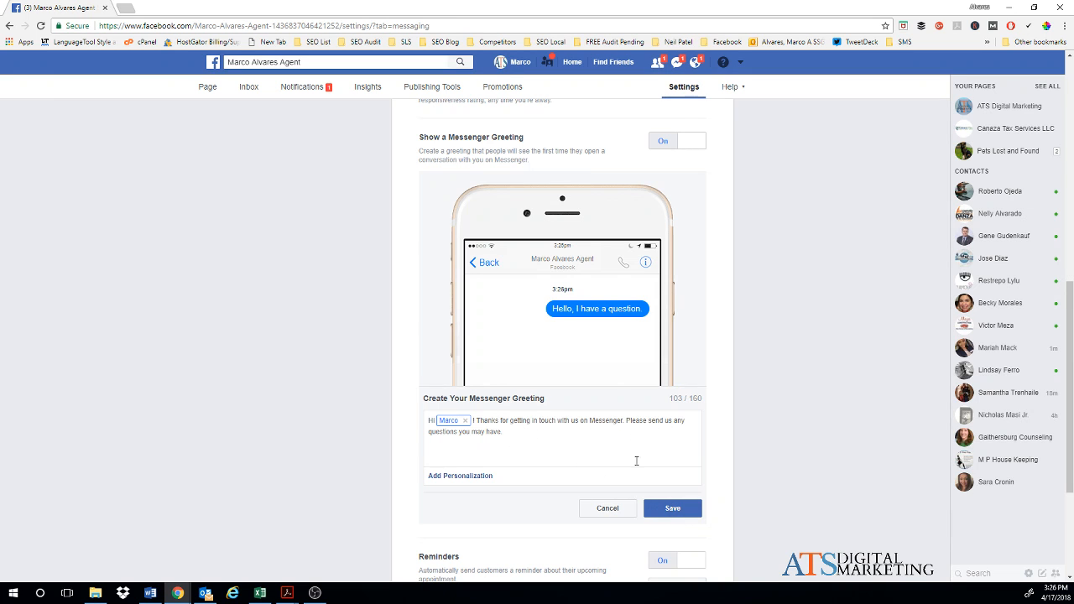
left_click(673, 508)
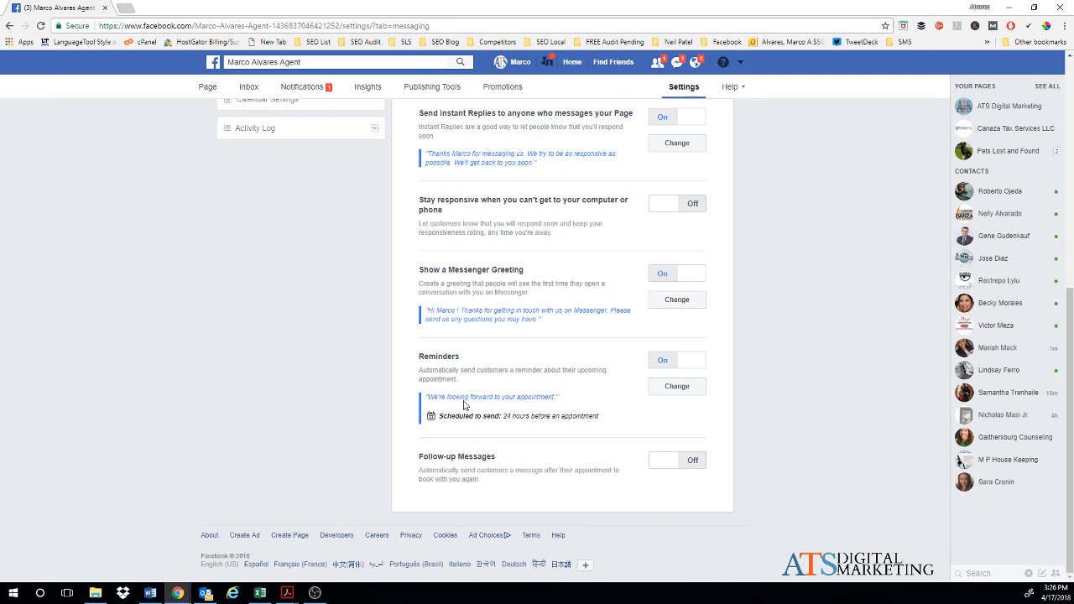
Step: Start the appointment reminder message with the person's first name and save it
left_click(684, 389)
scroll(537, 480, "down", 2)
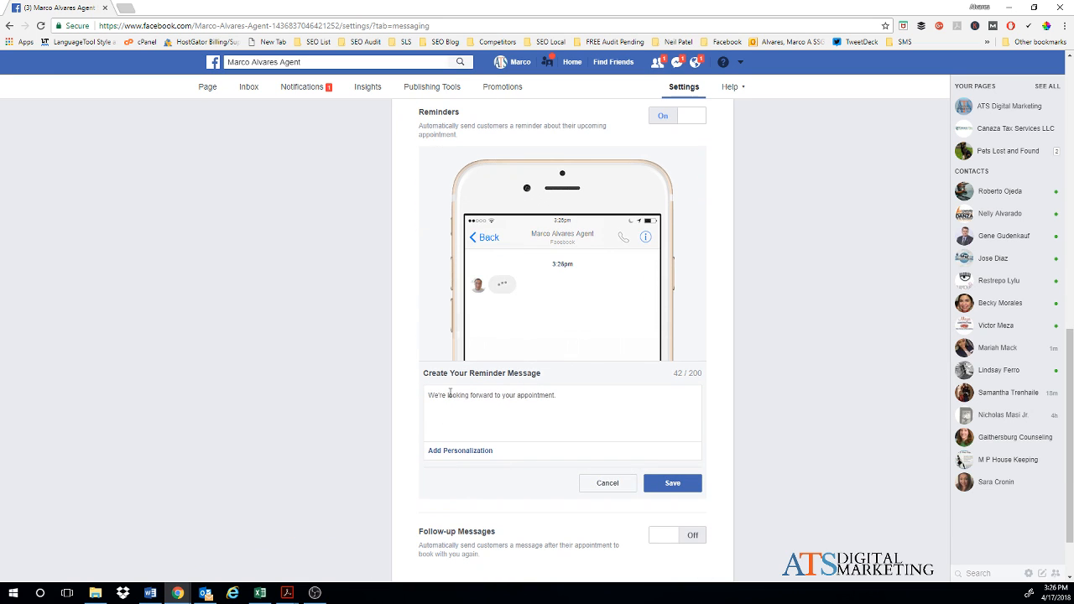
left_click(461, 454)
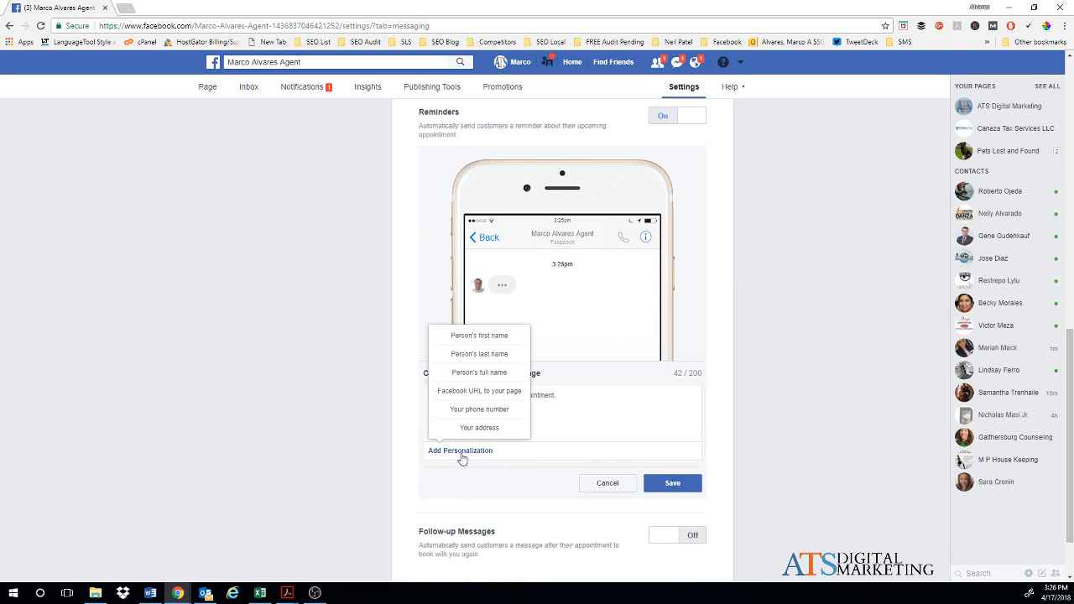
left_click(484, 338)
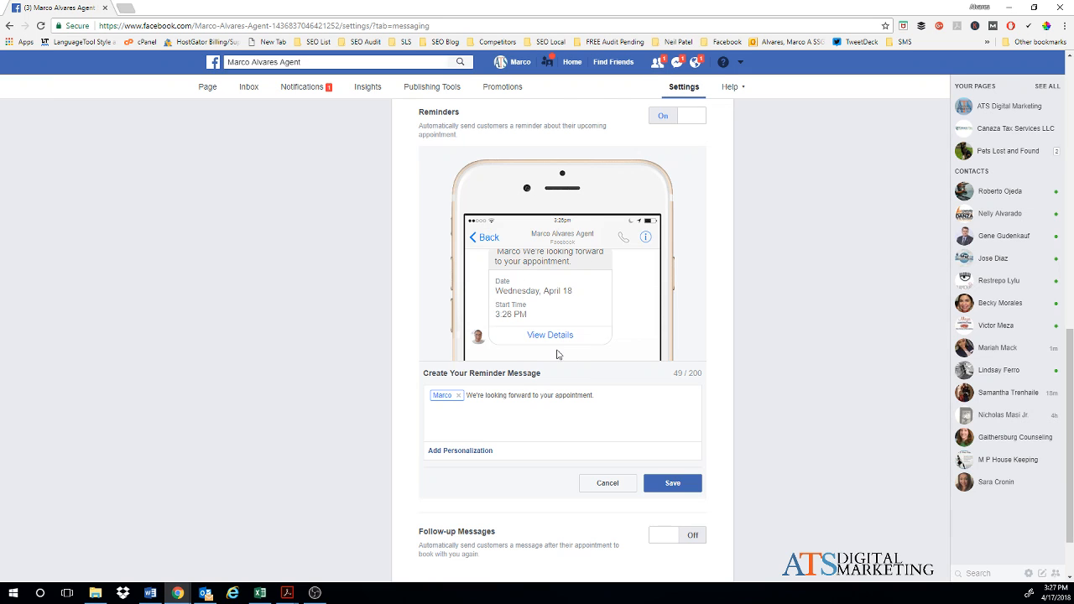
left_click(672, 482)
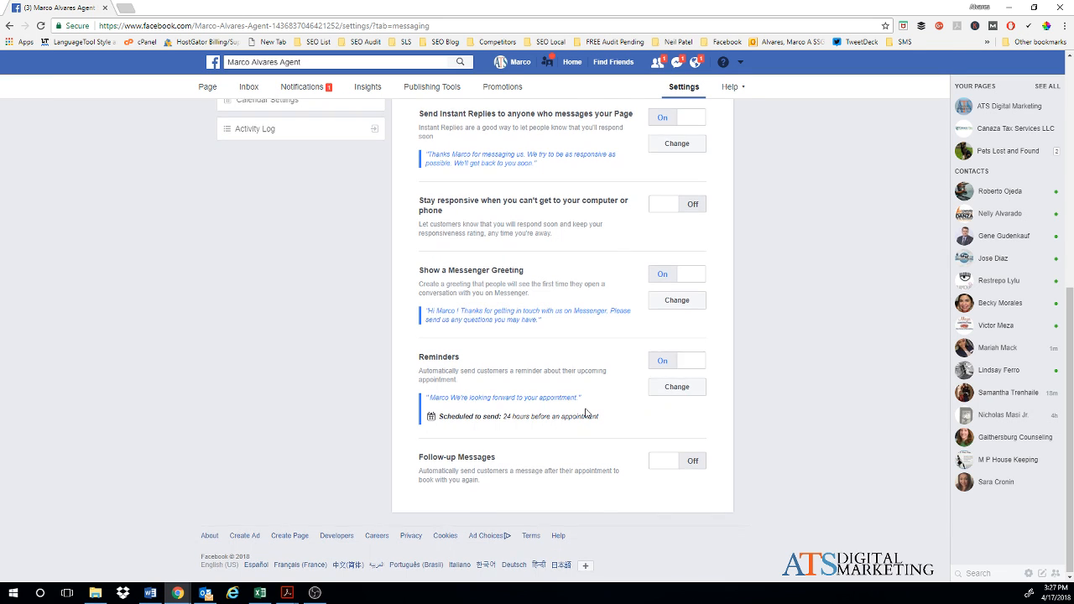
scroll(585, 413, "up", 5)
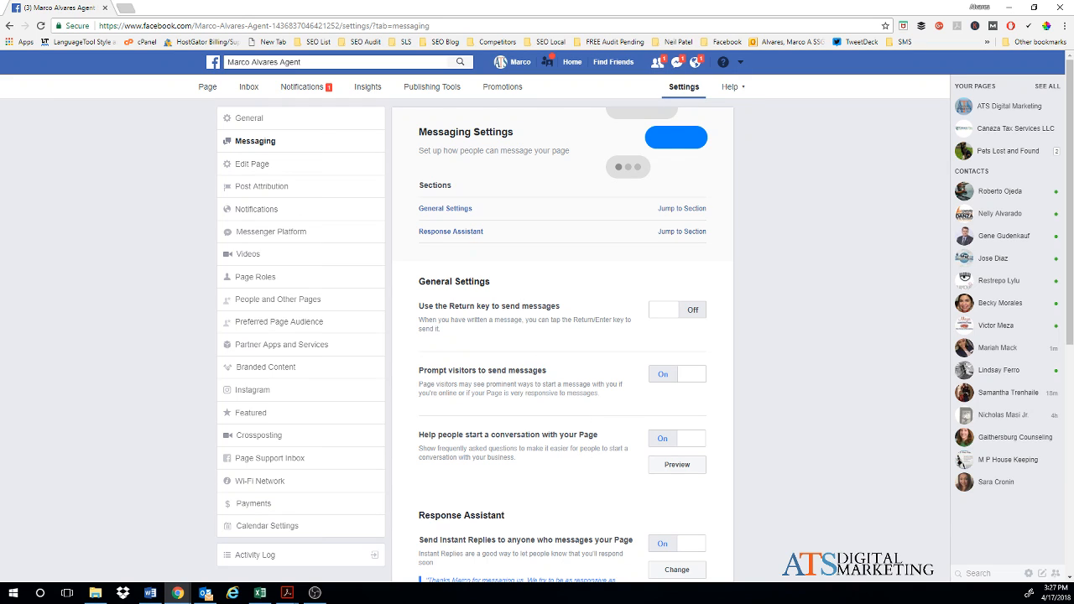
Step: Open Edit Page and browse the templates, cancelling to keep the Services template
left_click(252, 163)
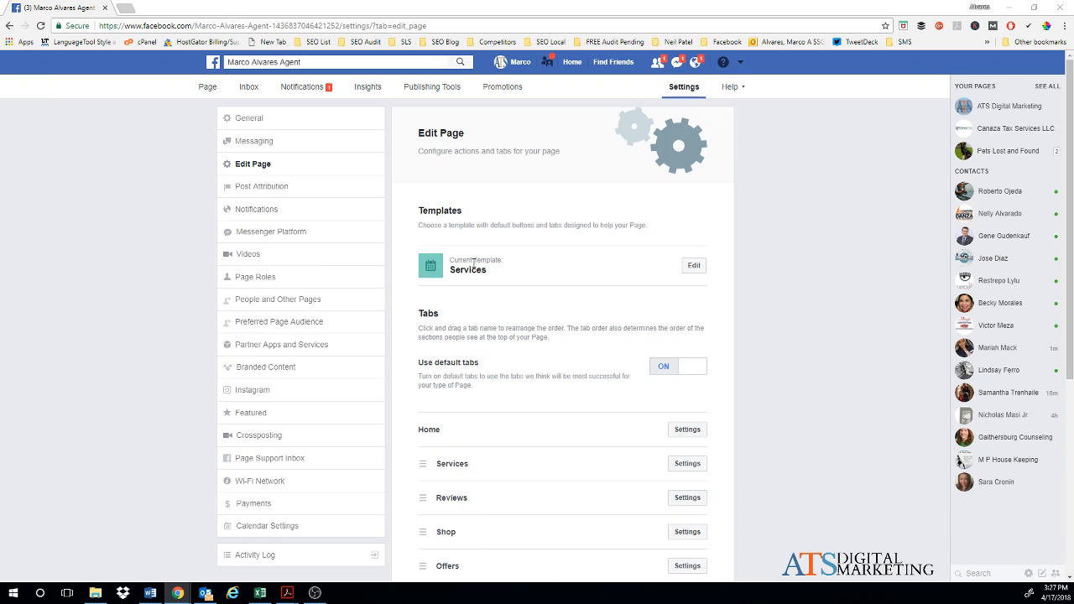
left_click(698, 268)
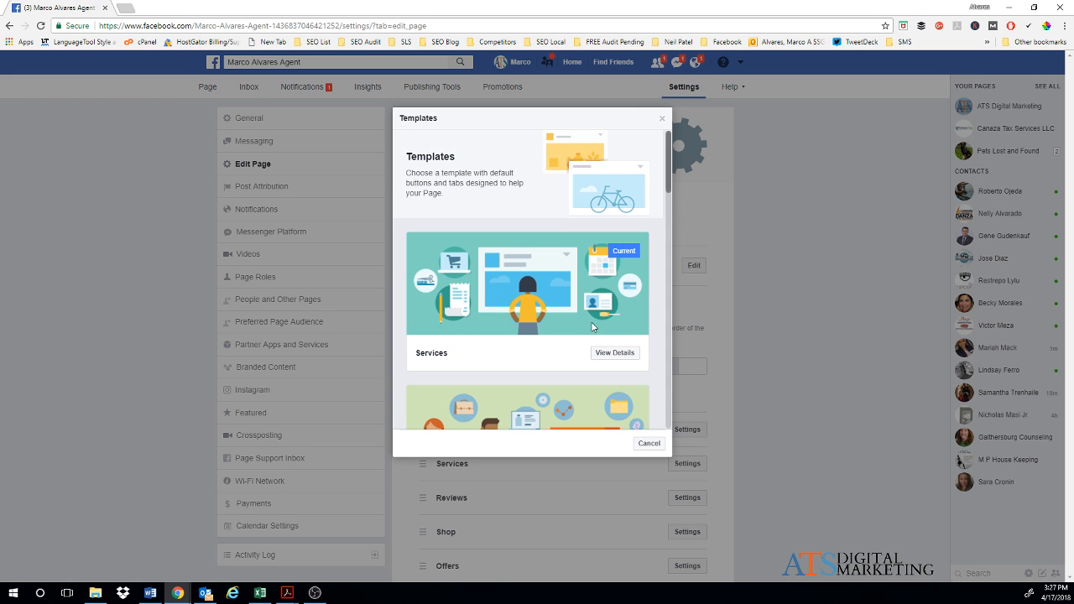
scroll(491, 252, "down", 2)
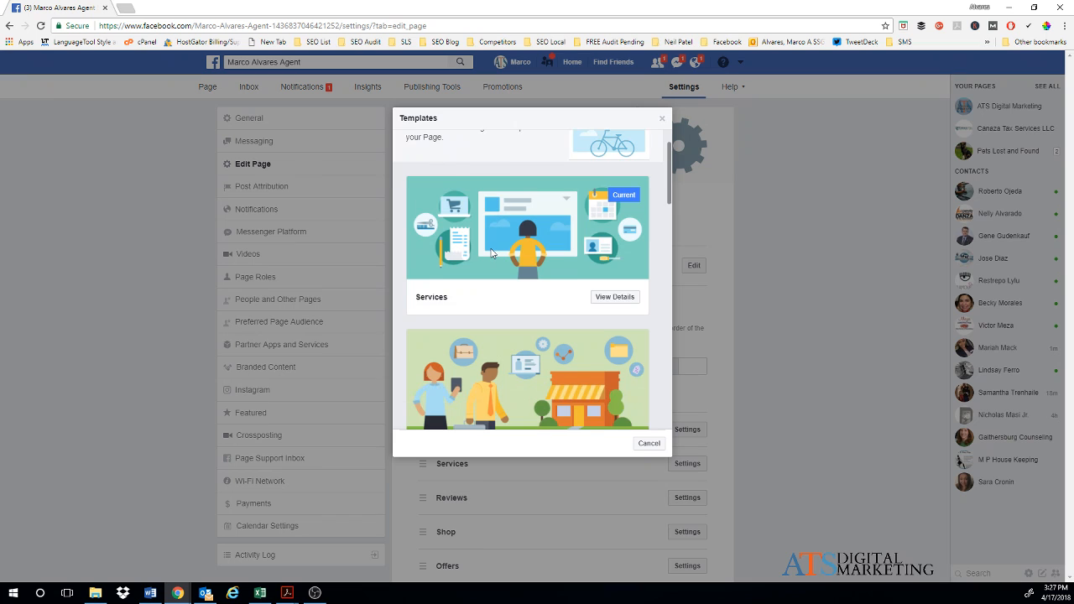
scroll(492, 254, "down", 1)
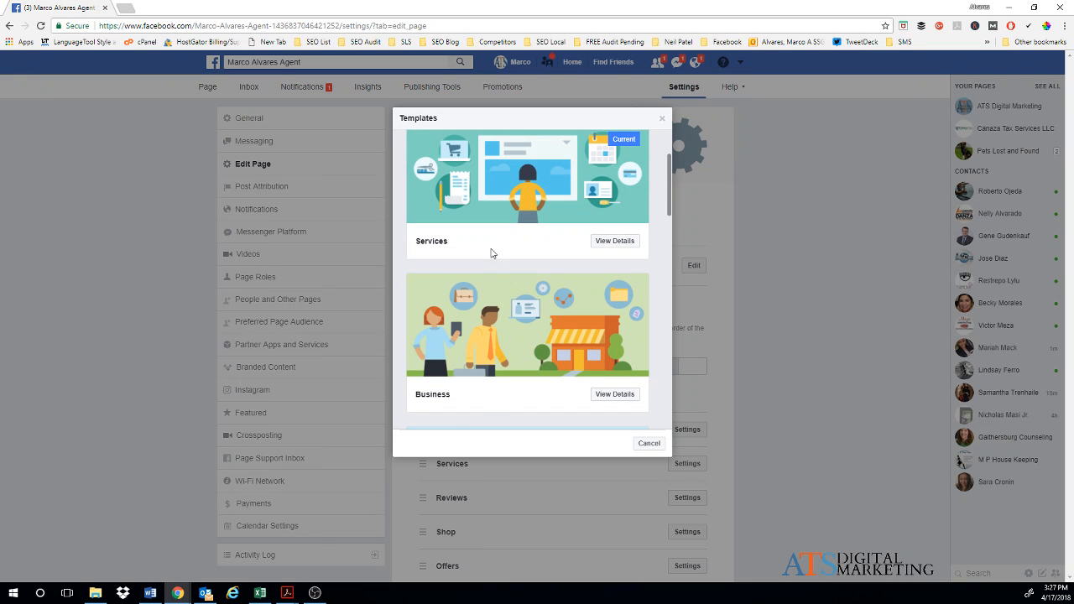
scroll(491, 254, "down", 5)
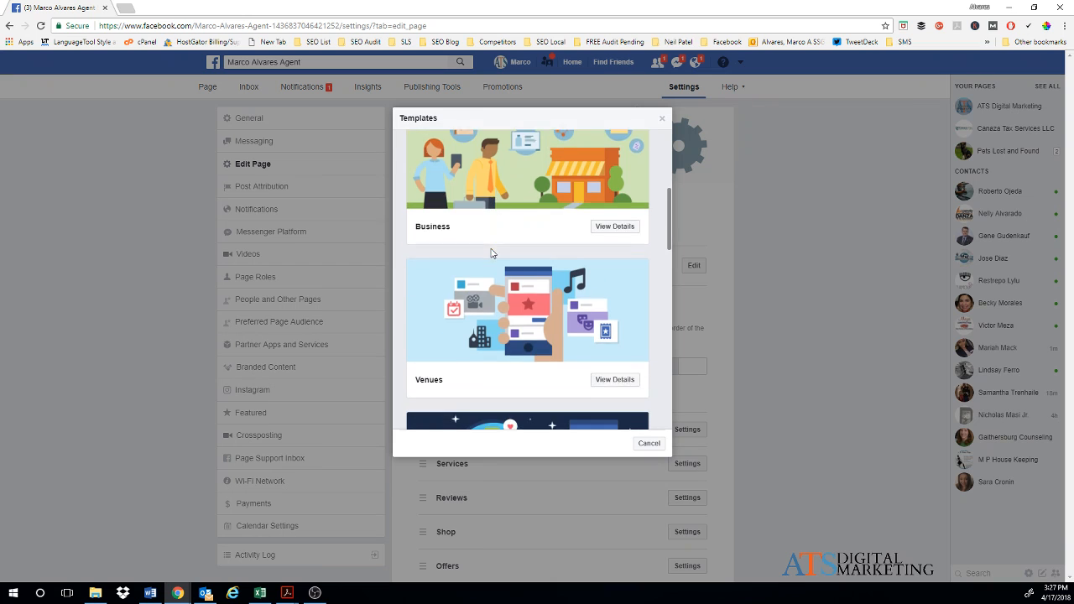
scroll(491, 253, "down", 8)
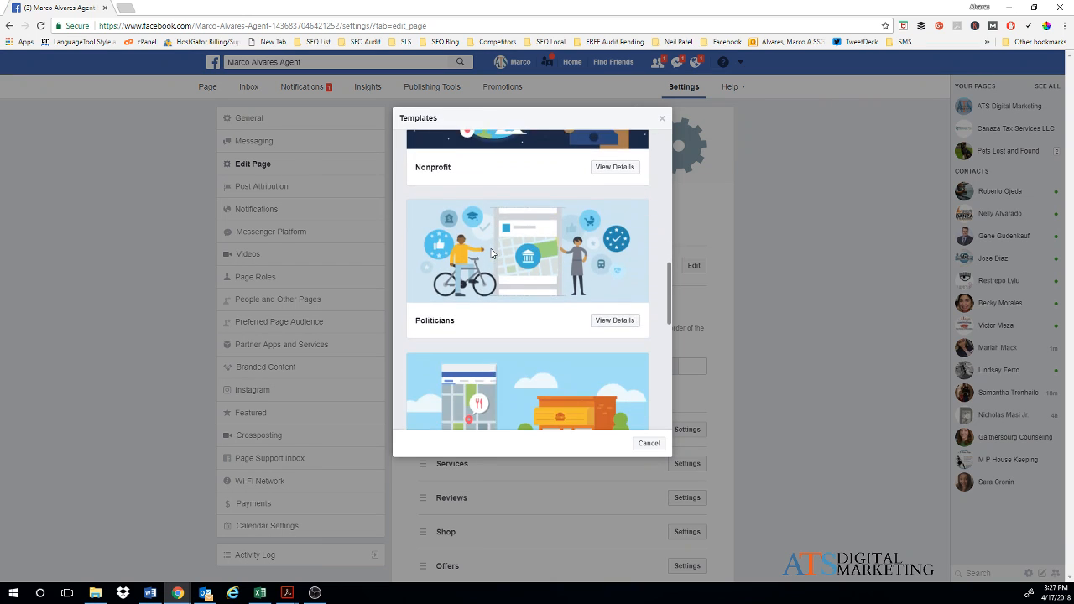
scroll(491, 253, "down", 8)
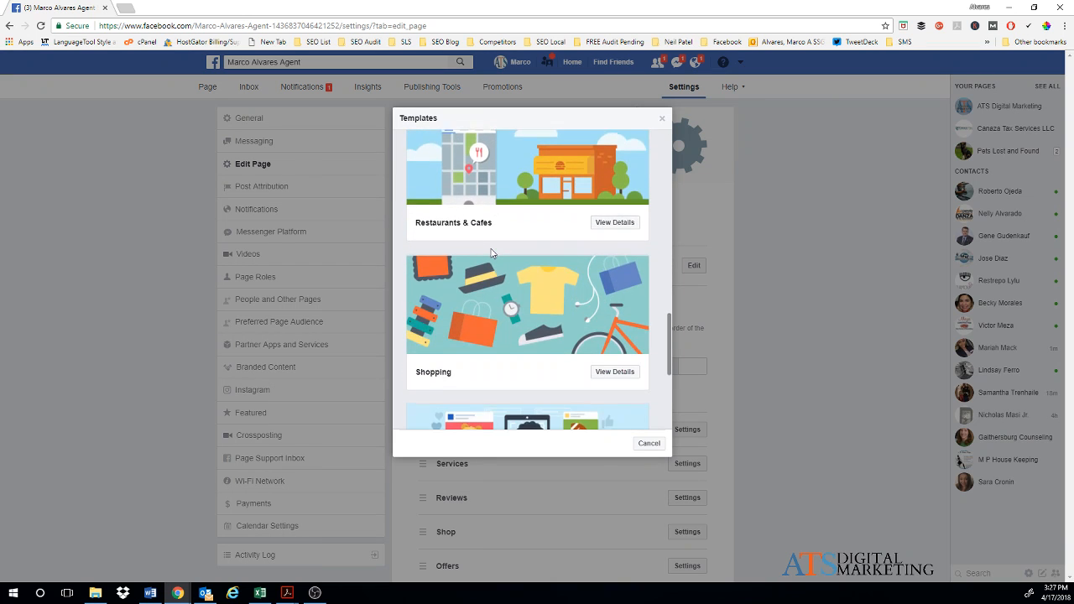
scroll(492, 253, "down", 5)
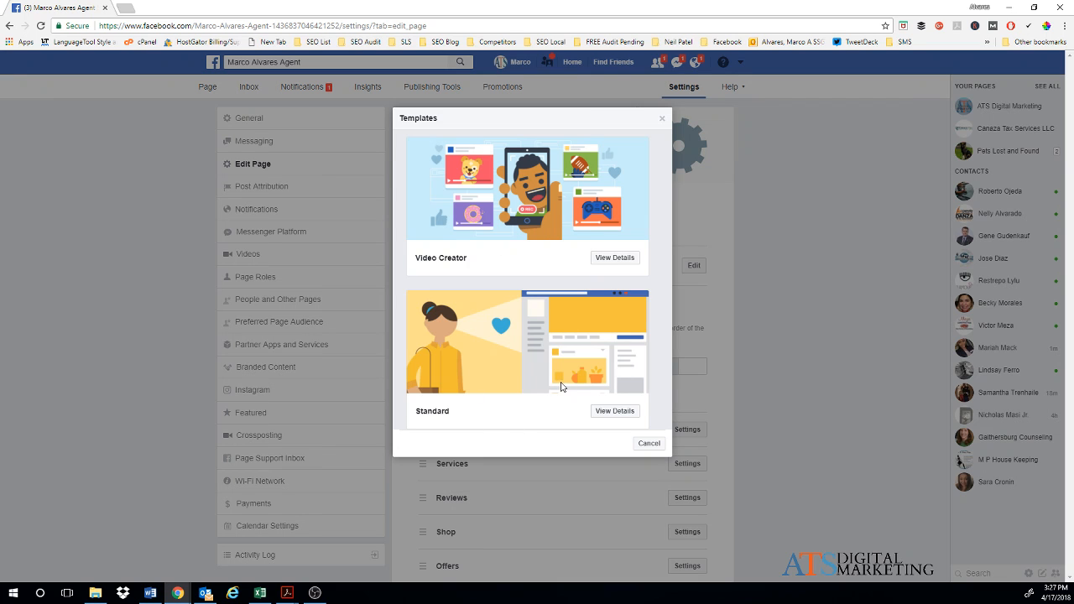
scroll(561, 386, "up", 15)
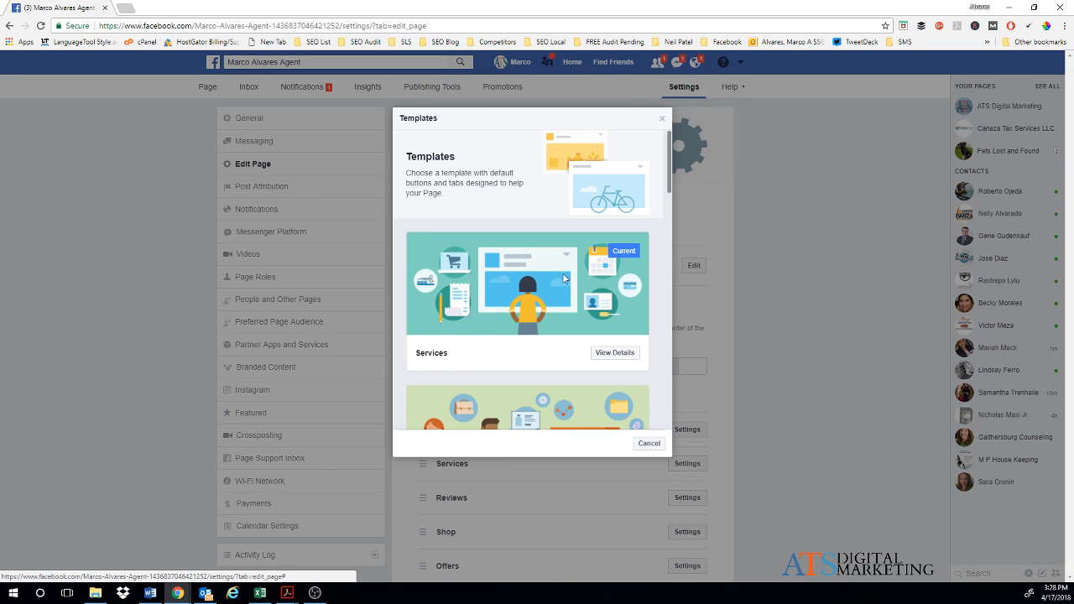
left_click(662, 449)
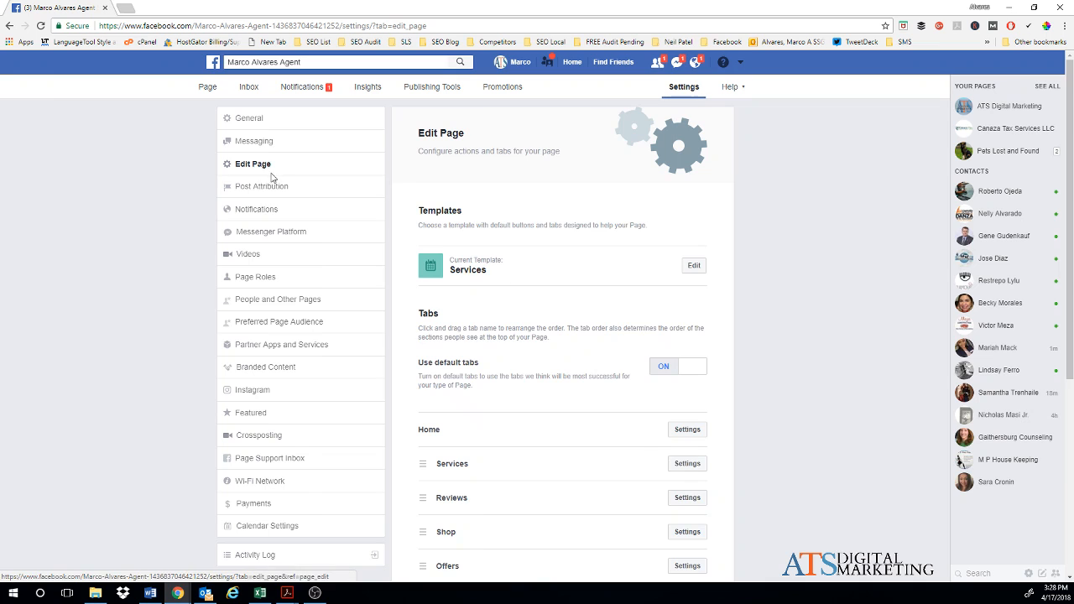
scroll(503, 402, "down", 1)
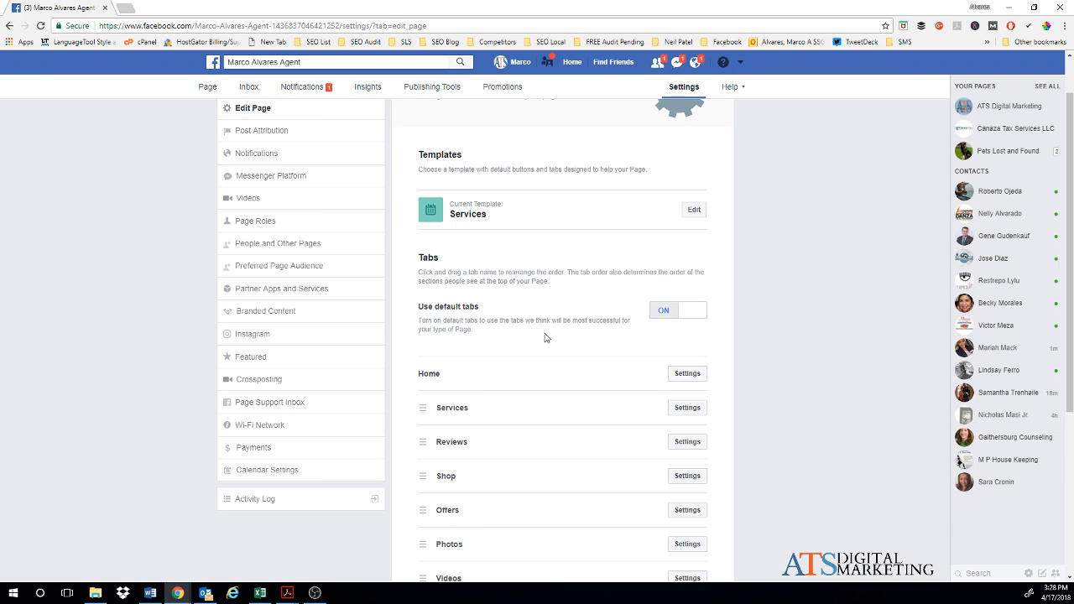
Step: Drag the Offers tab below Photos in the Tabs list, turning off Use default tabs
scroll(544, 338, "down", 1)
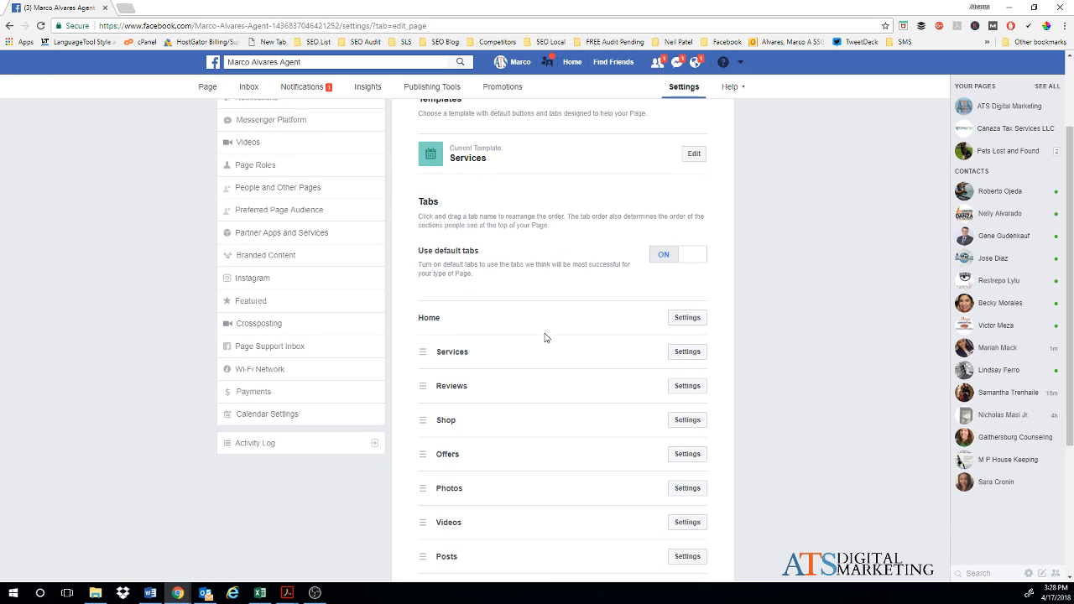
left_click(686, 352)
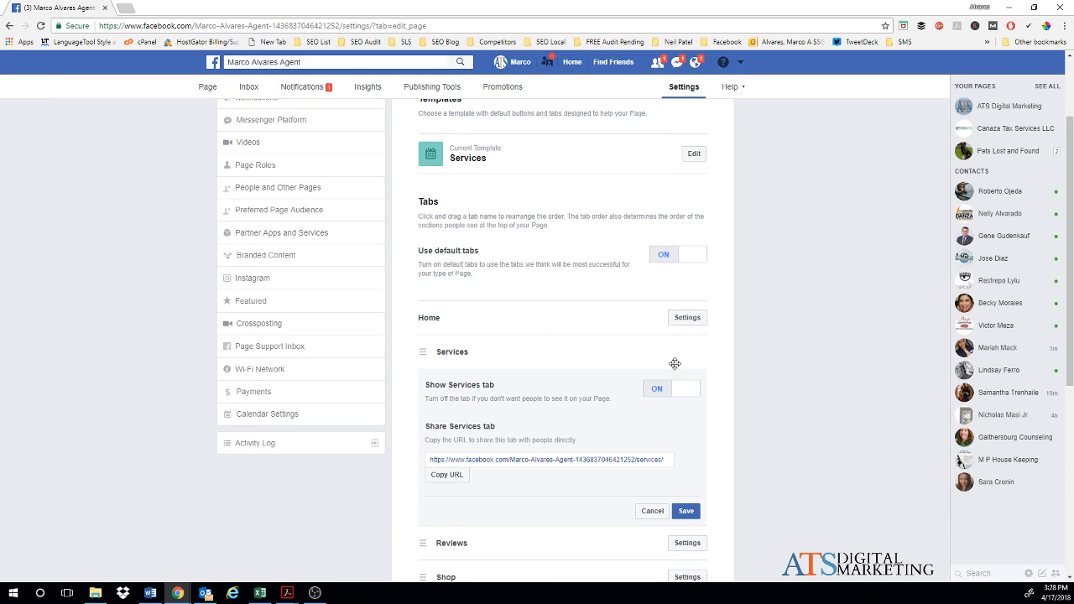
scroll(655, 435, "down", 1)
scroll(655, 435, "down", 1)
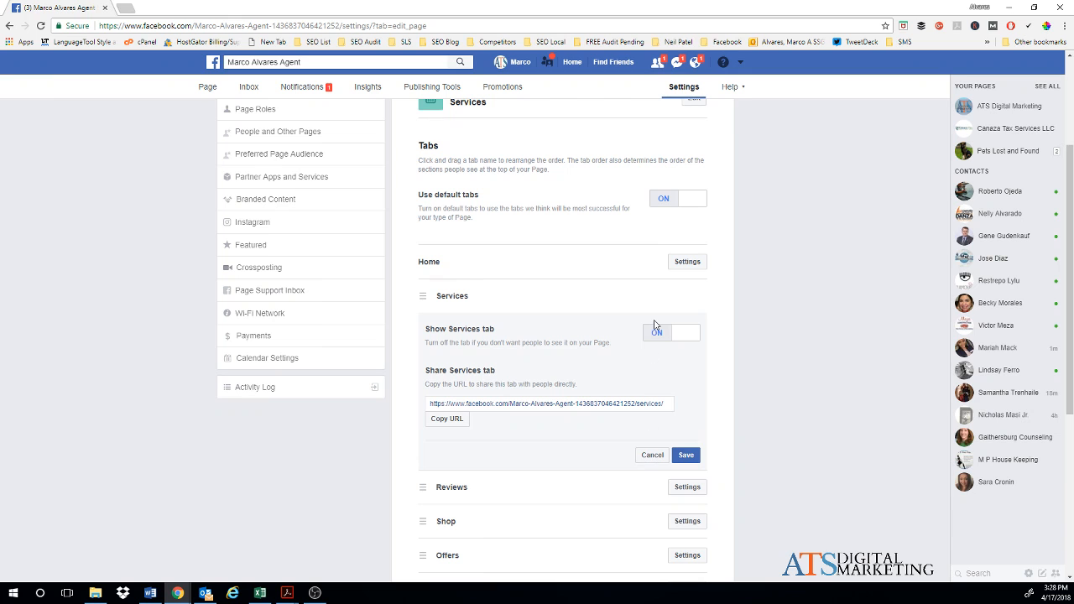
scroll(622, 432, "down", 4)
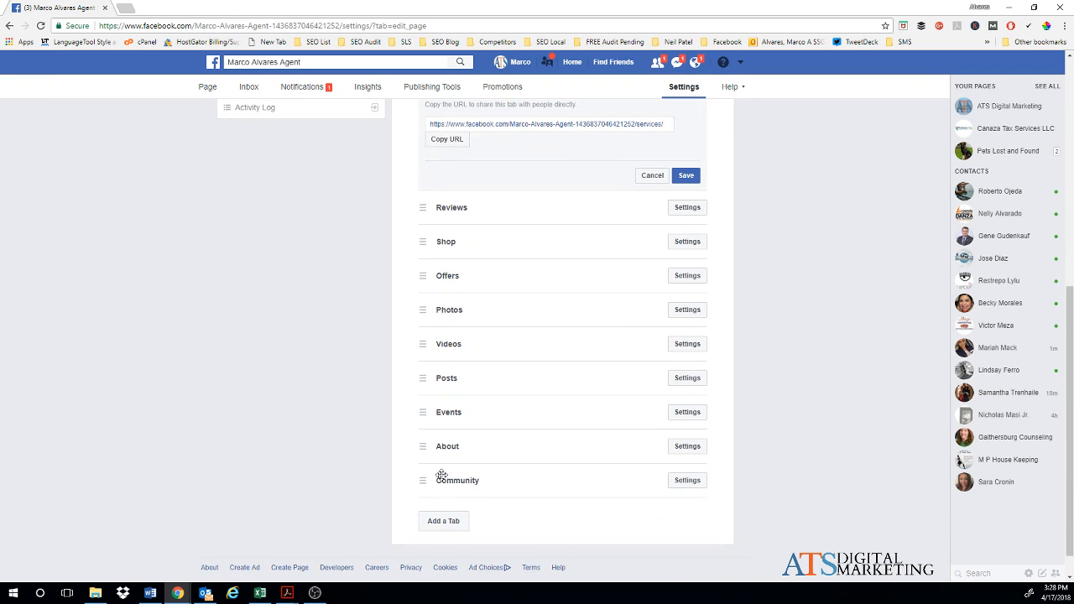
left_click_drag(453, 276, 453, 324)
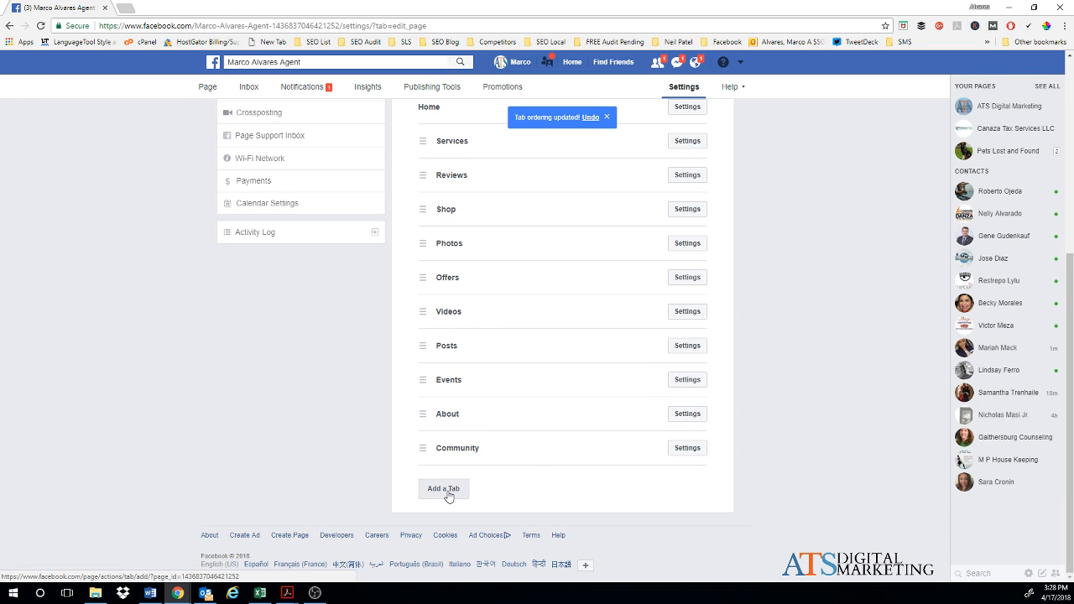
scroll(601, 415, "up", 3)
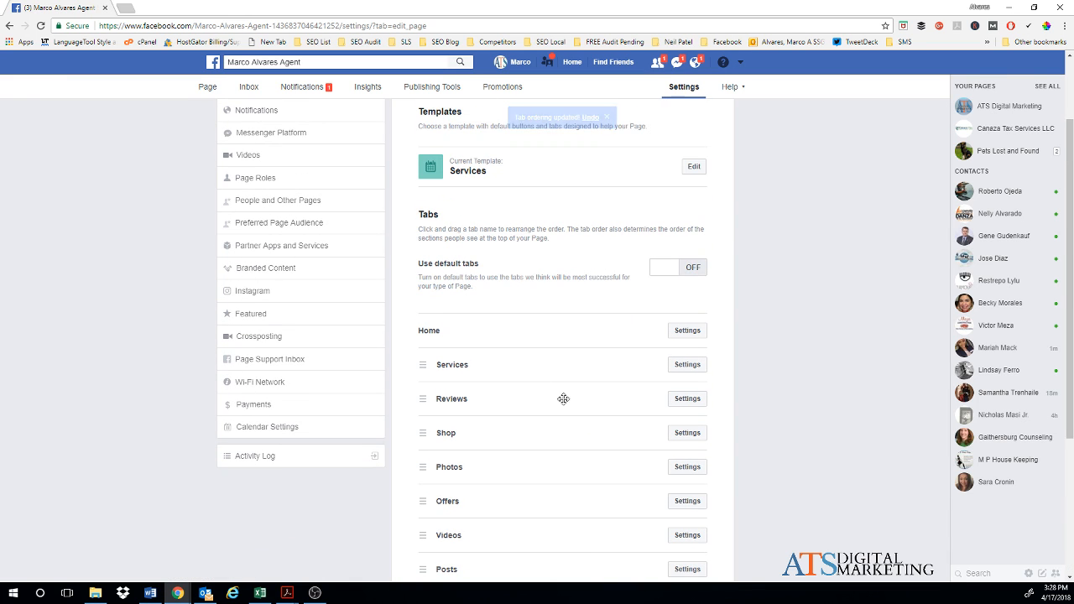
scroll(516, 381, "down", 1)
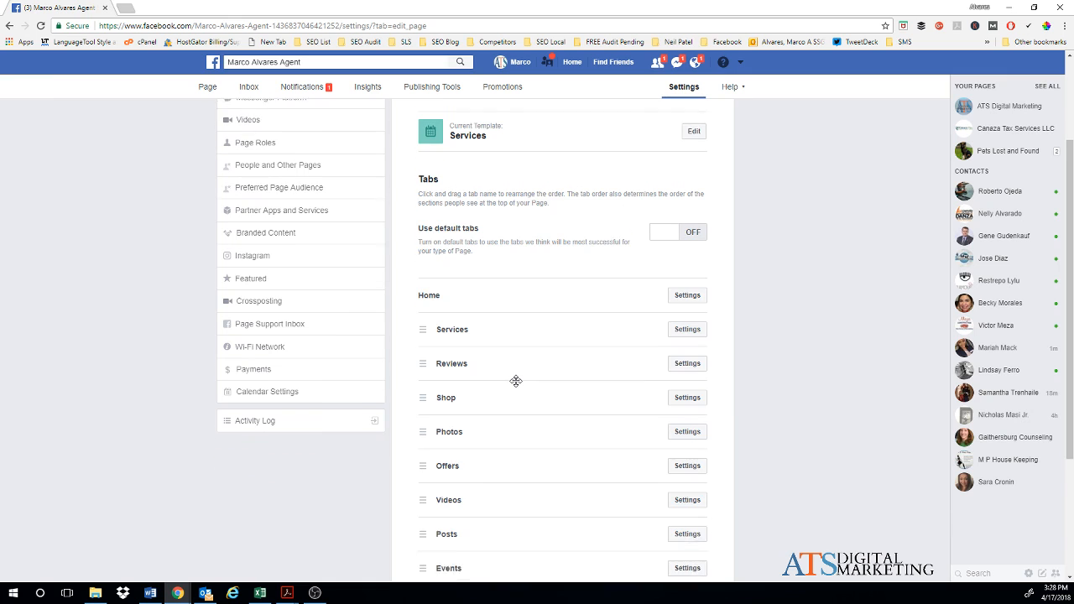
scroll(527, 378, "down", 1)
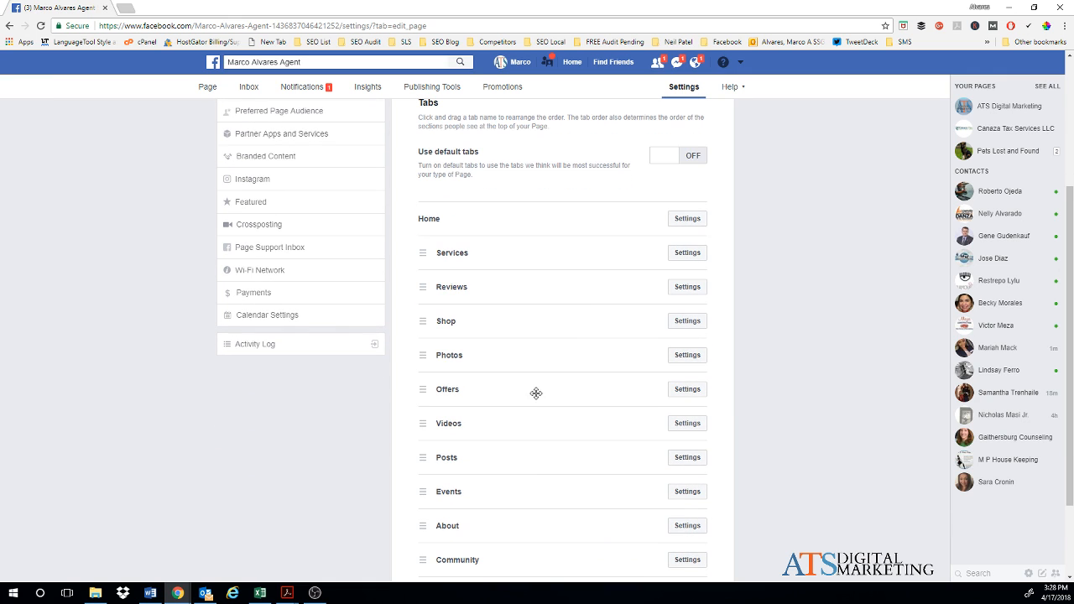
scroll(497, 400, "down", 1)
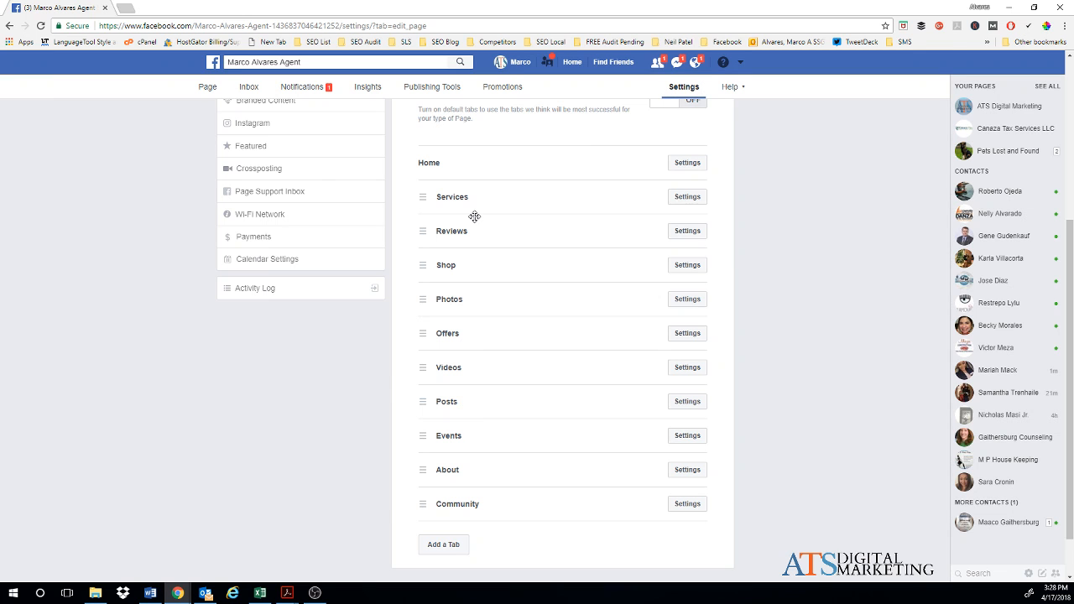
scroll(529, 325, "up", 3)
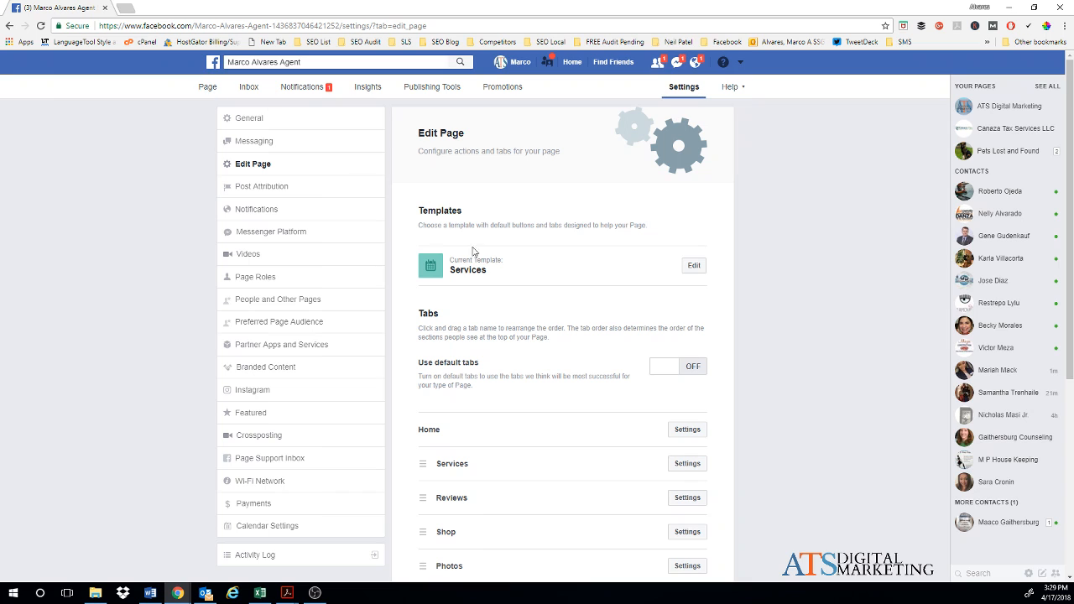
Step: Go back to the realtor page's Home view, showing its cover photo and profile picture
left_click(206, 88)
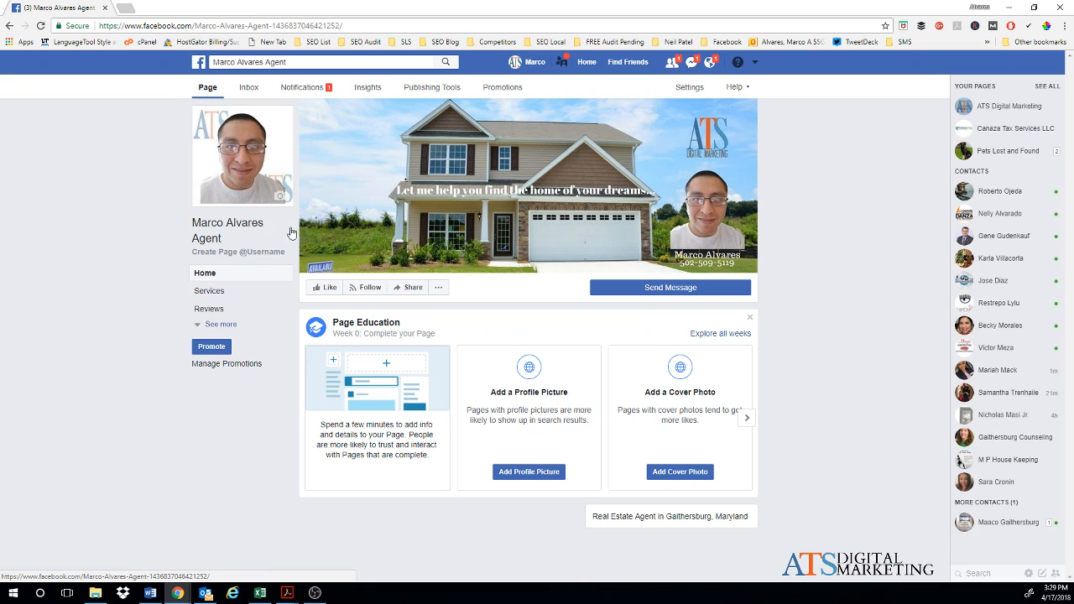
Step: In Edit Page Info, search 'rea' to add the Real Estate and Real Estate Service categories
left_click(437, 289)
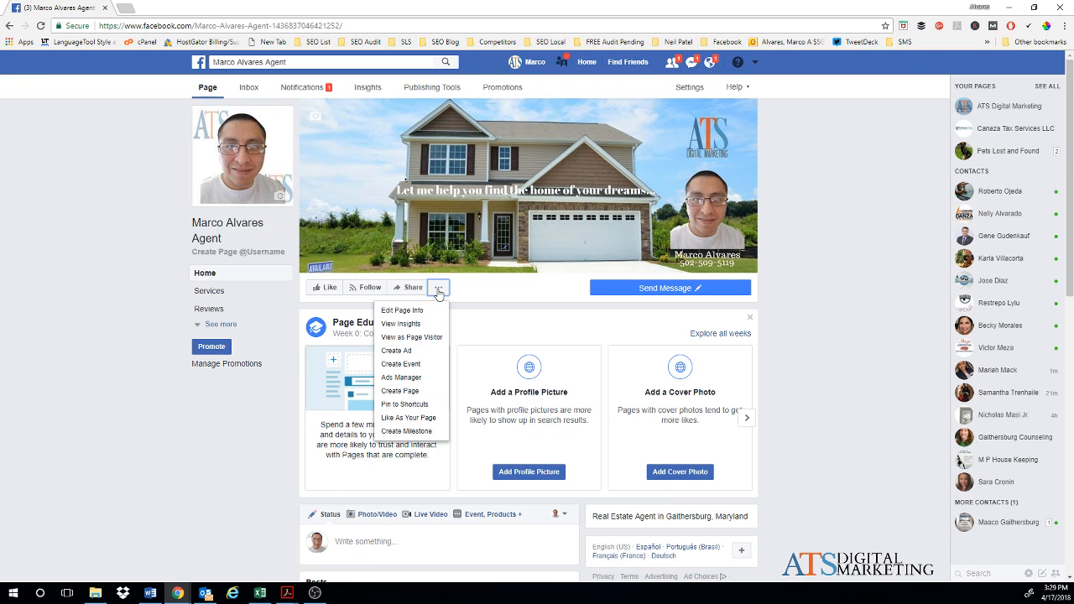
left_click(408, 310)
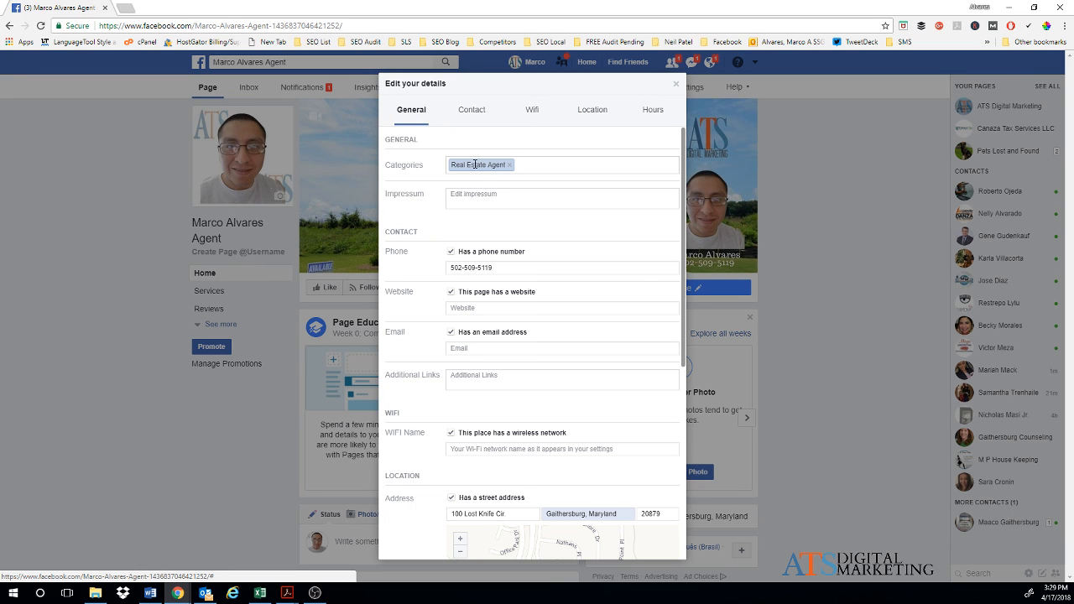
left_click(556, 164)
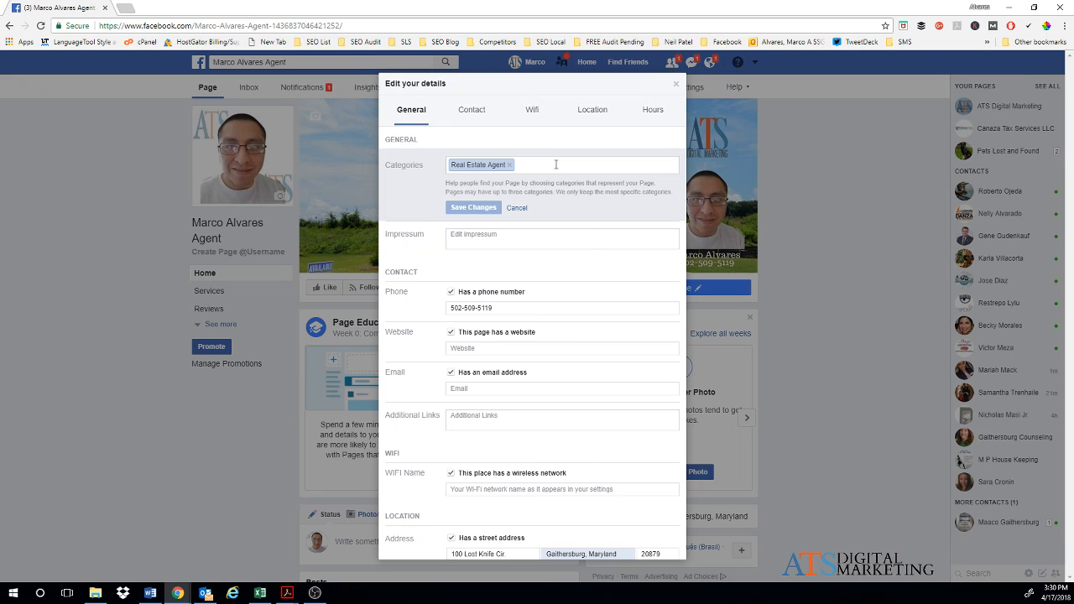
type("rea")
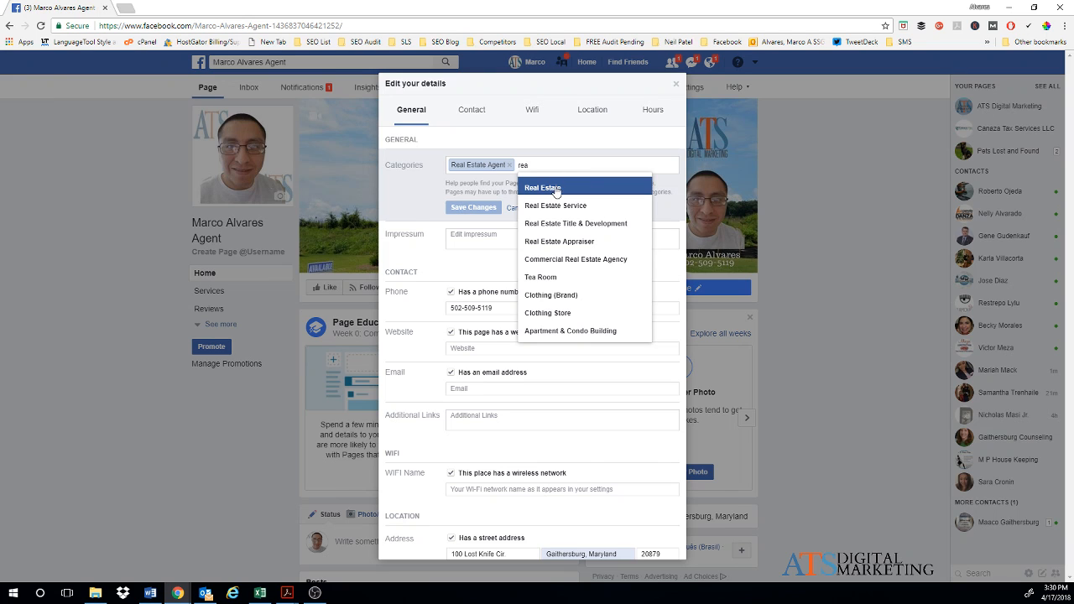
left_click(555, 191)
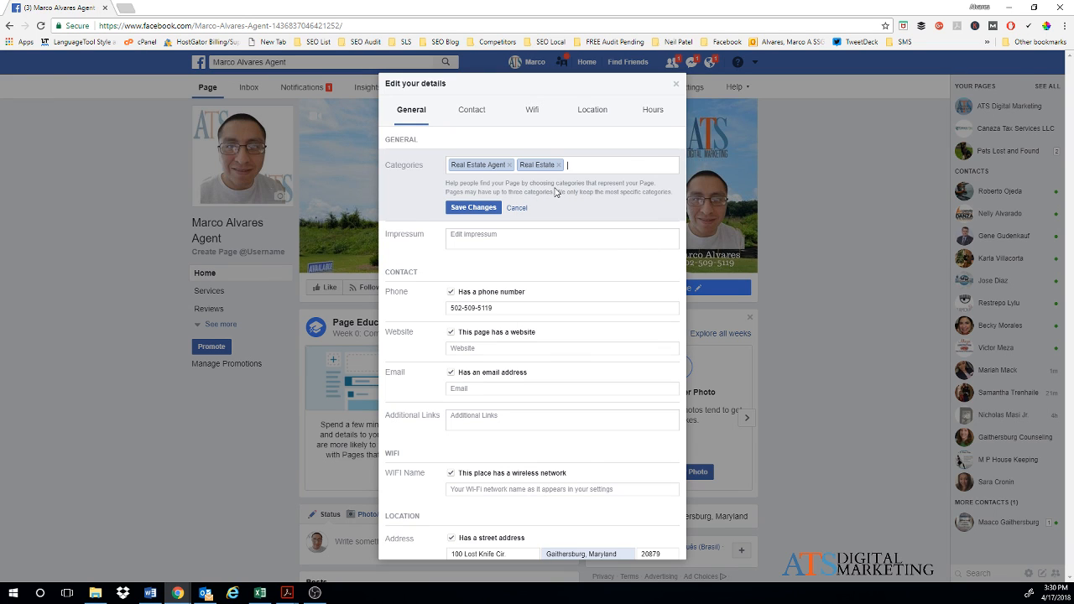
type("real")
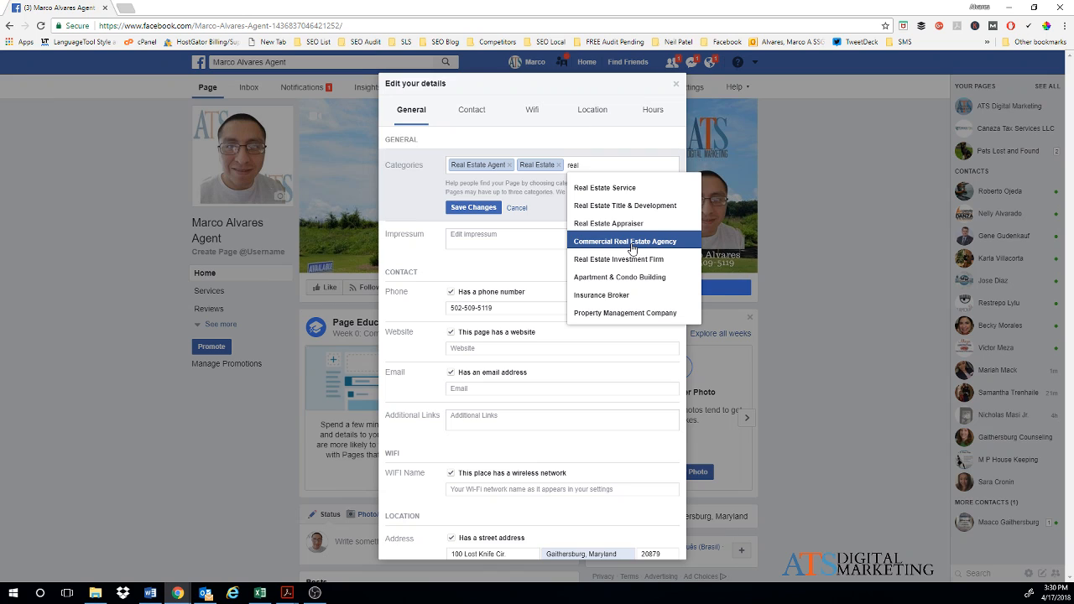
left_click(628, 188)
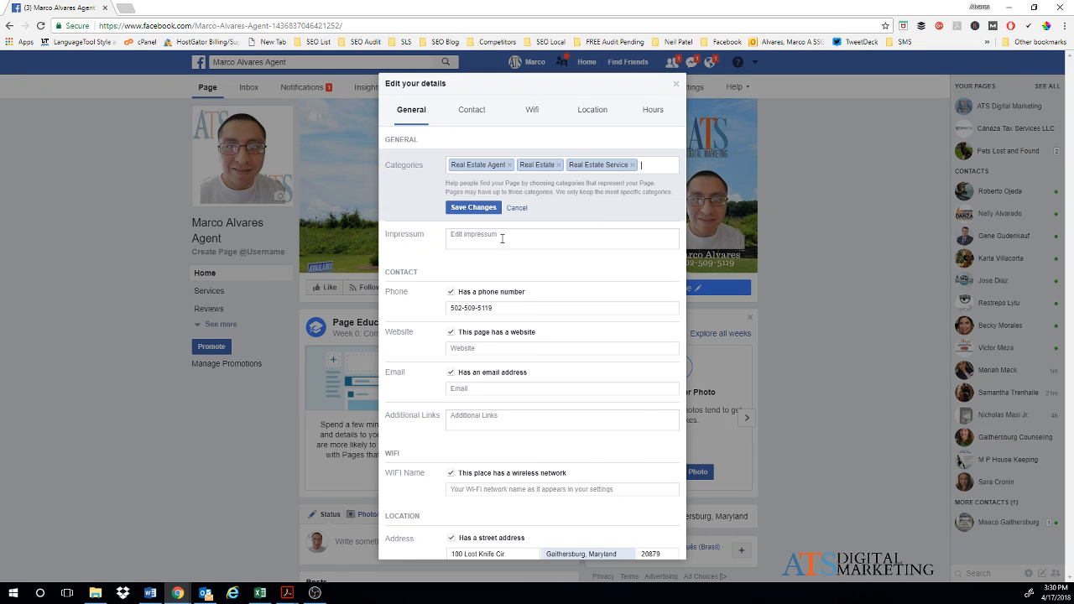
scroll(417, 233, "down", 1)
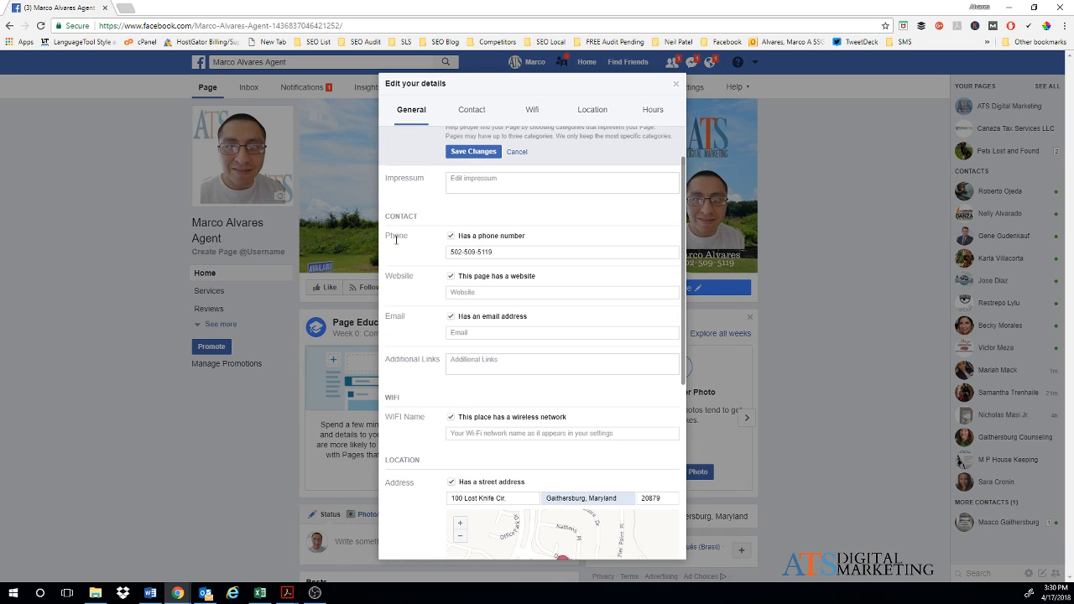
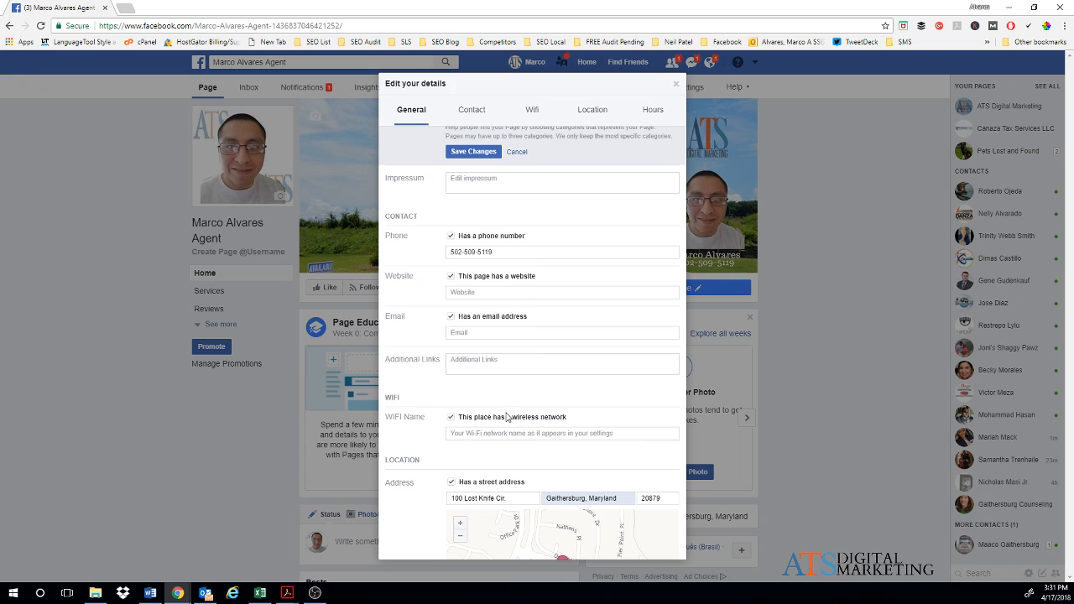
Step: Uncheck 'Has a street address' and 'Customers visit my business at my street address', then save
scroll(495, 424, "down", 1)
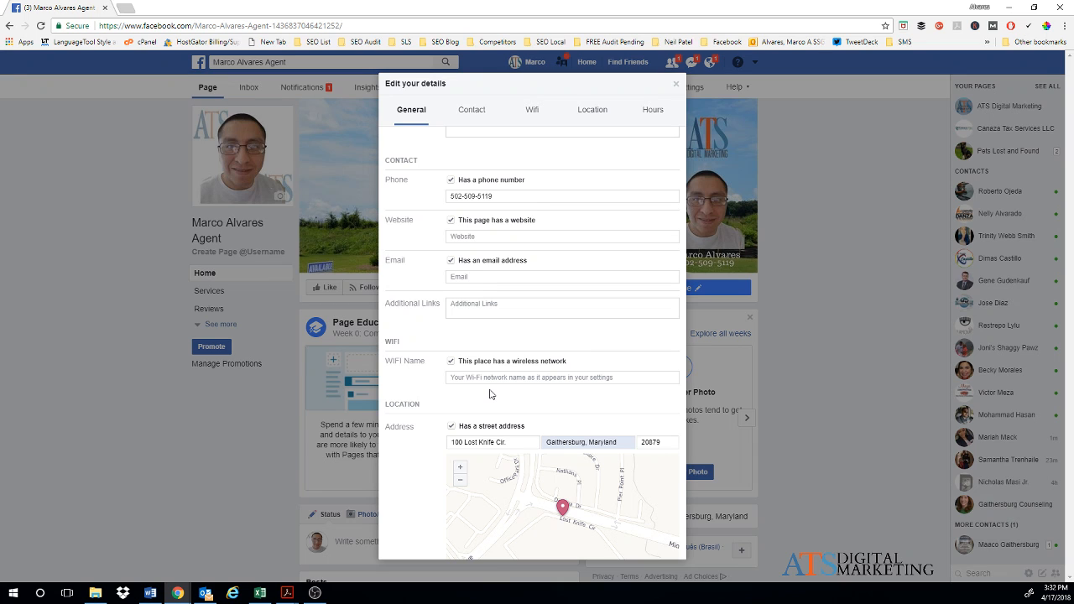
scroll(491, 394, "down", 1)
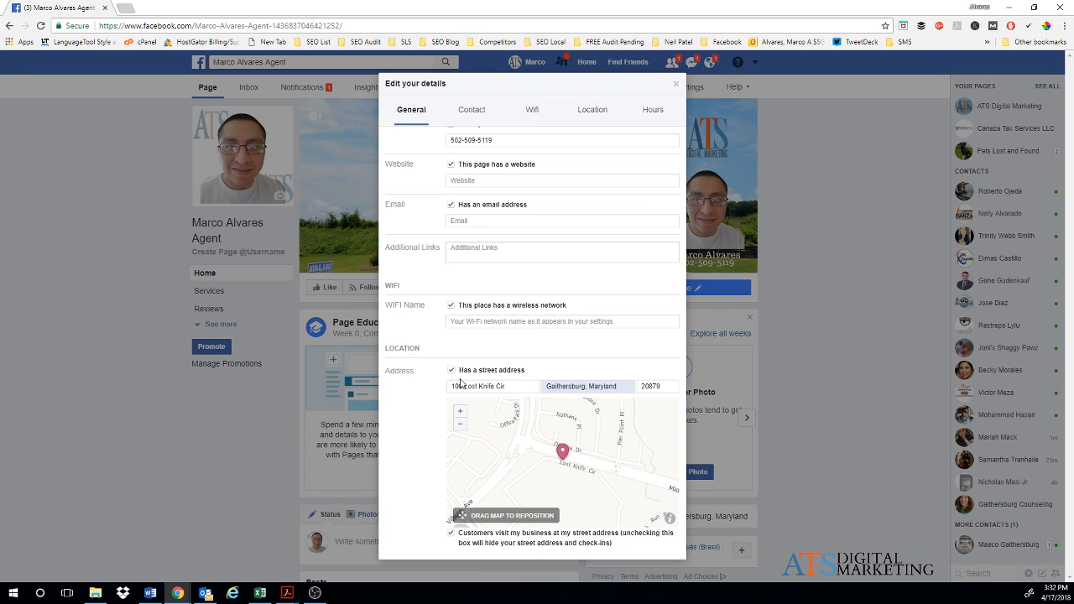
scroll(475, 399, "down", 1)
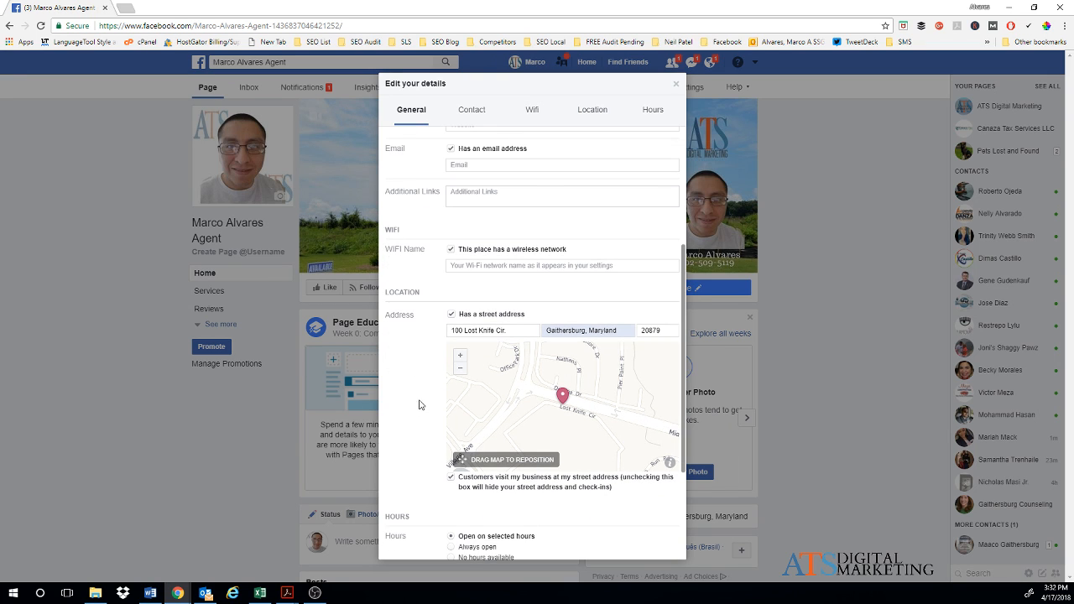
left_click(451, 315)
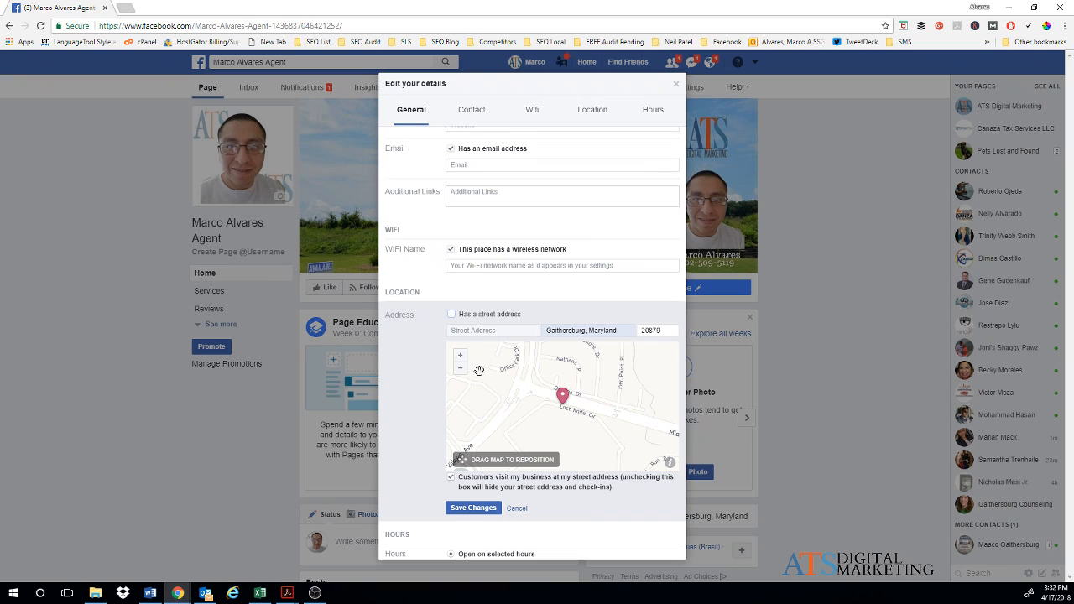
left_click(452, 477)
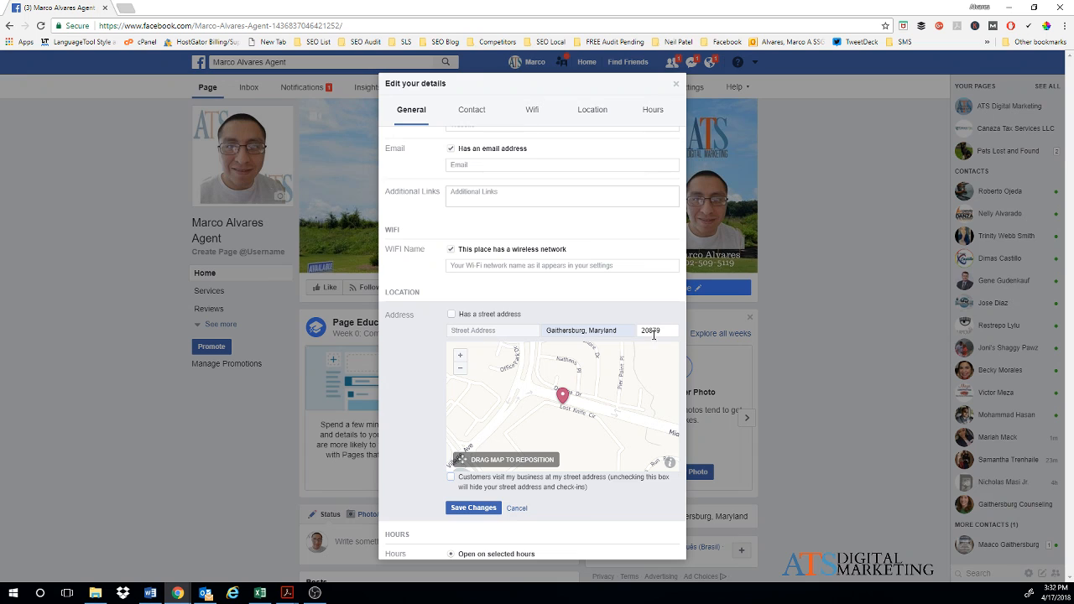
left_click(473, 508)
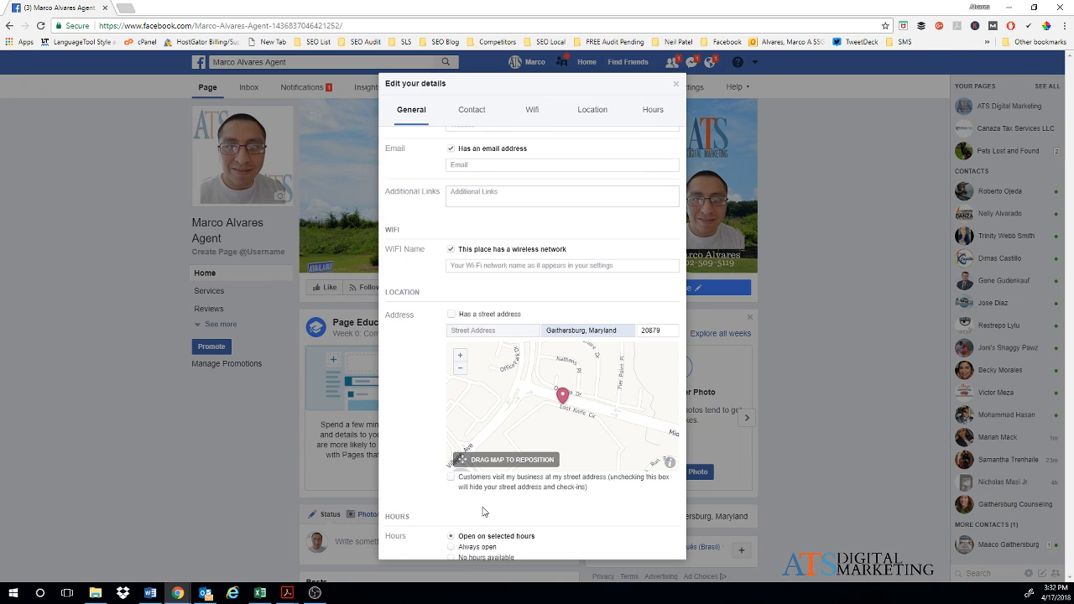
scroll(482, 512, "down", 3)
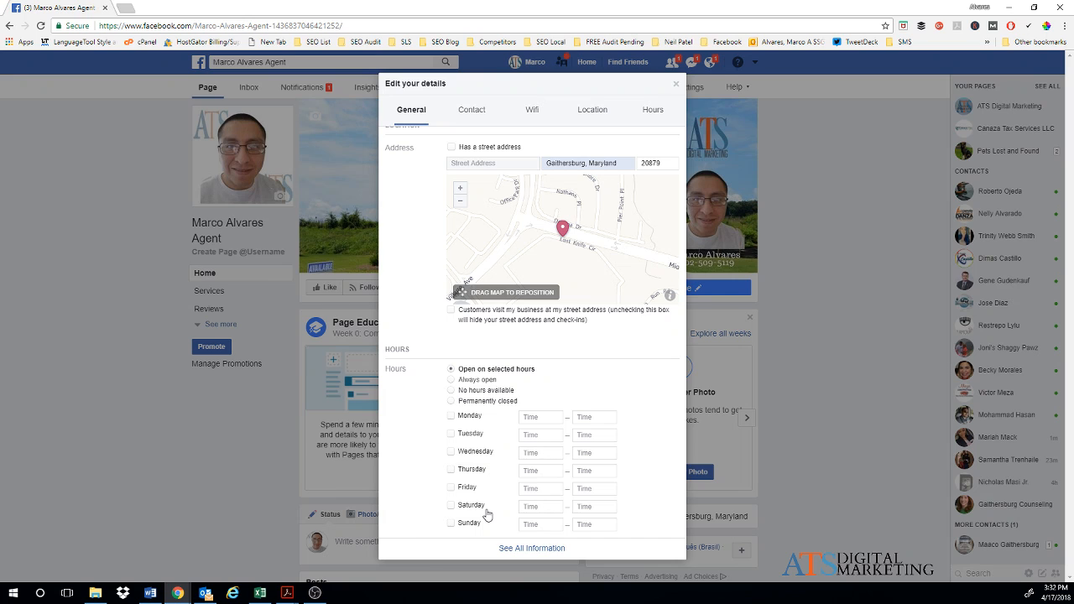
Step: Stay on the page instead of leaving, and save the Real Estate category changes
left_click(520, 549)
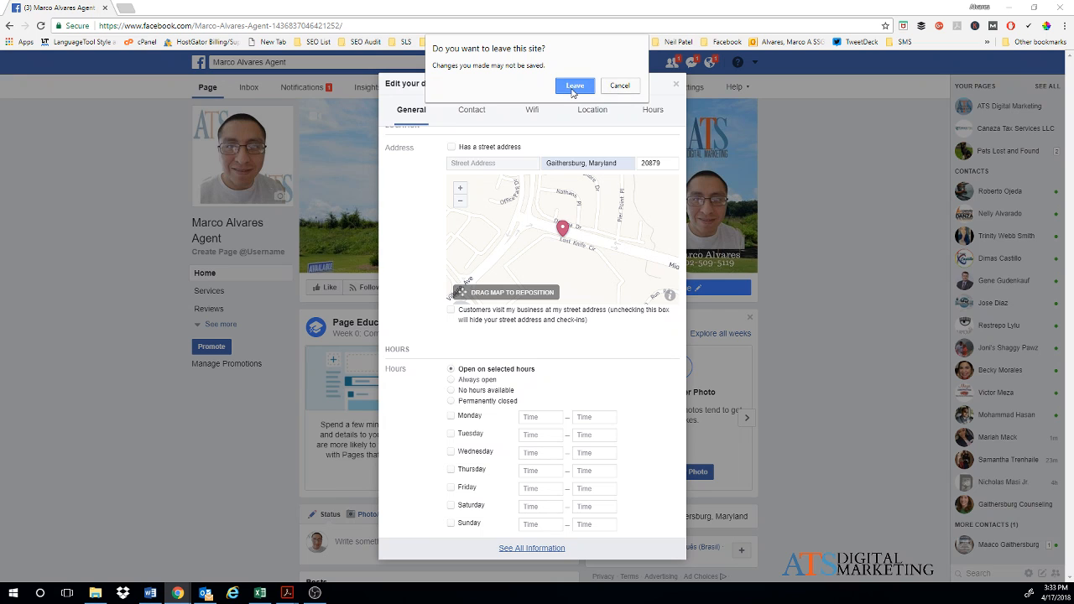
left_click(620, 85)
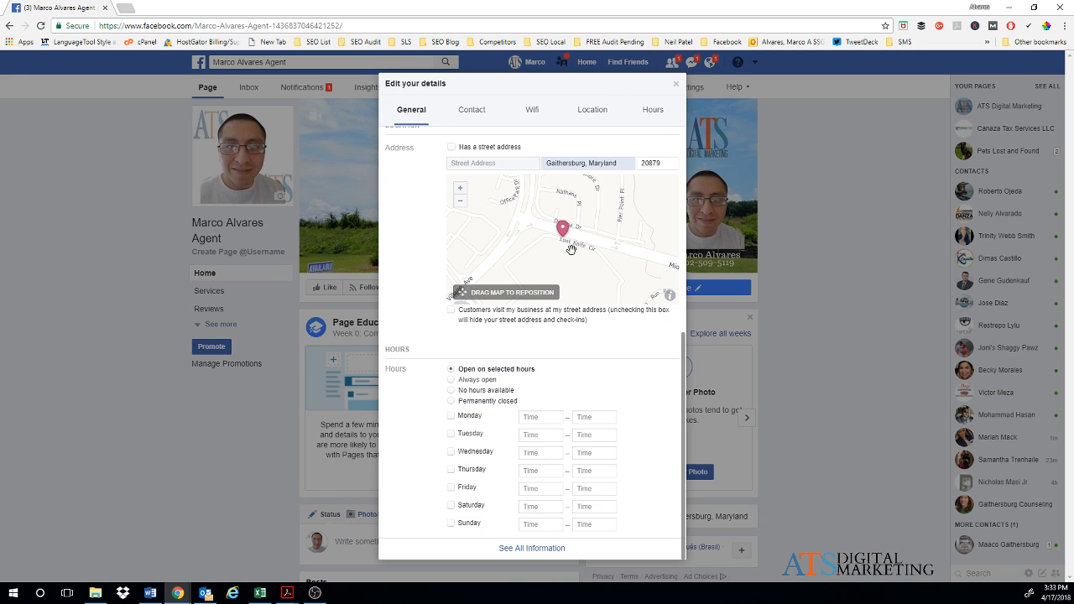
scroll(562, 268, "up", 3)
scroll(553, 304, "up", 3)
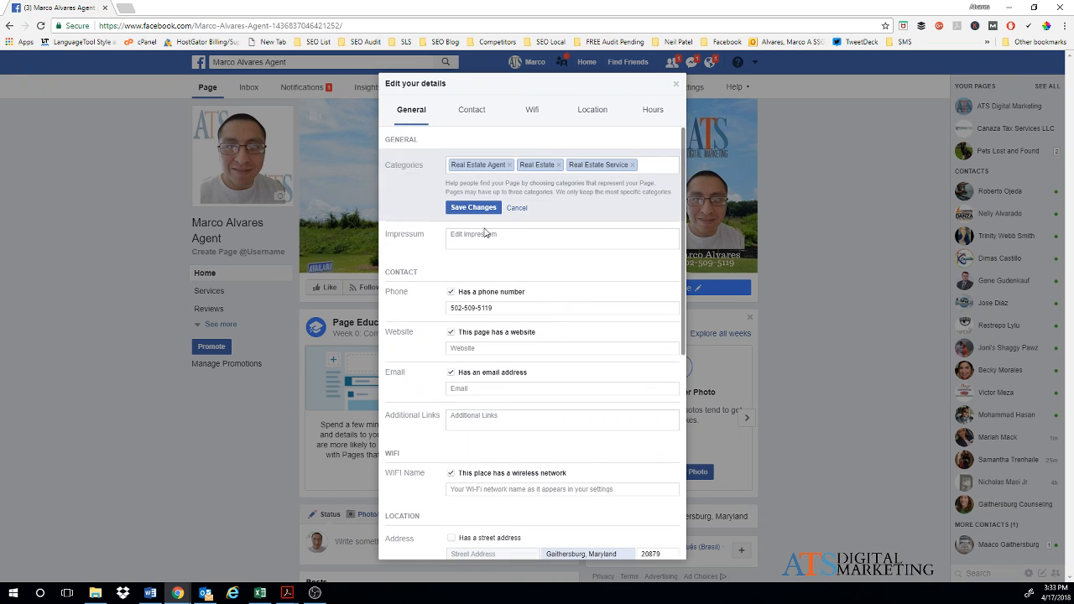
left_click(472, 209)
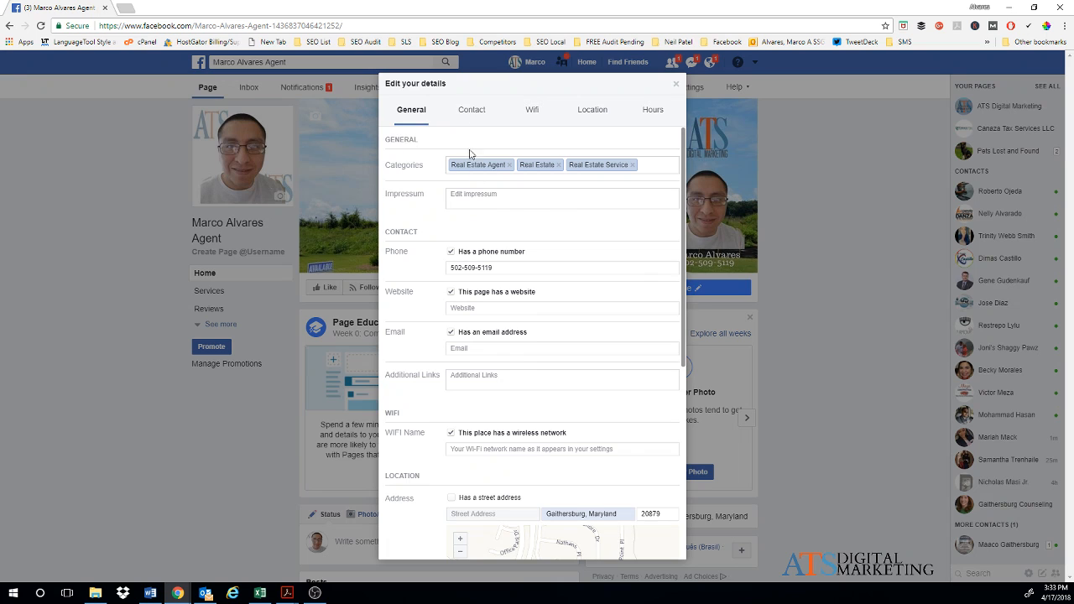
Step: Open See All Information to show the page's About section
scroll(523, 380, "down", 4)
scroll(523, 380, "down", 2)
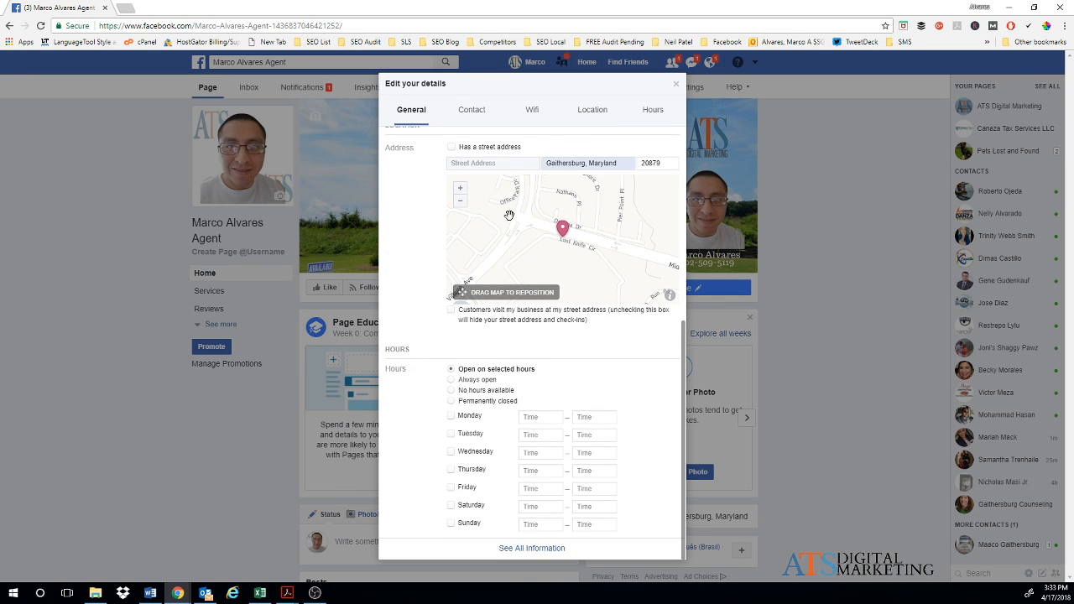
left_click(504, 548)
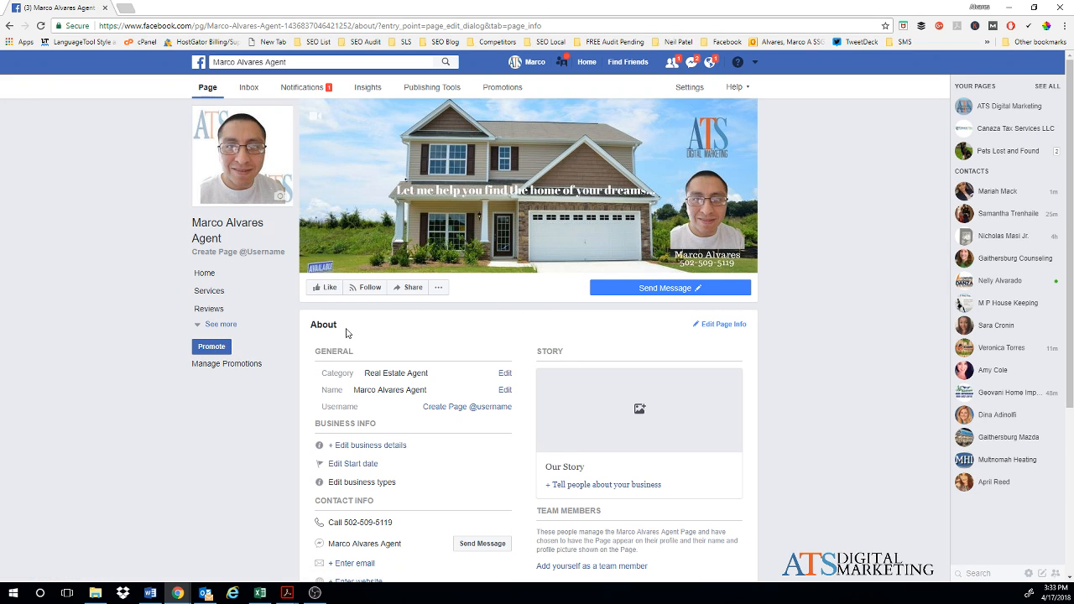
Step: Expand the left page navigation with See more to list Shop, Photos, Offers and other sections
left_click(214, 325)
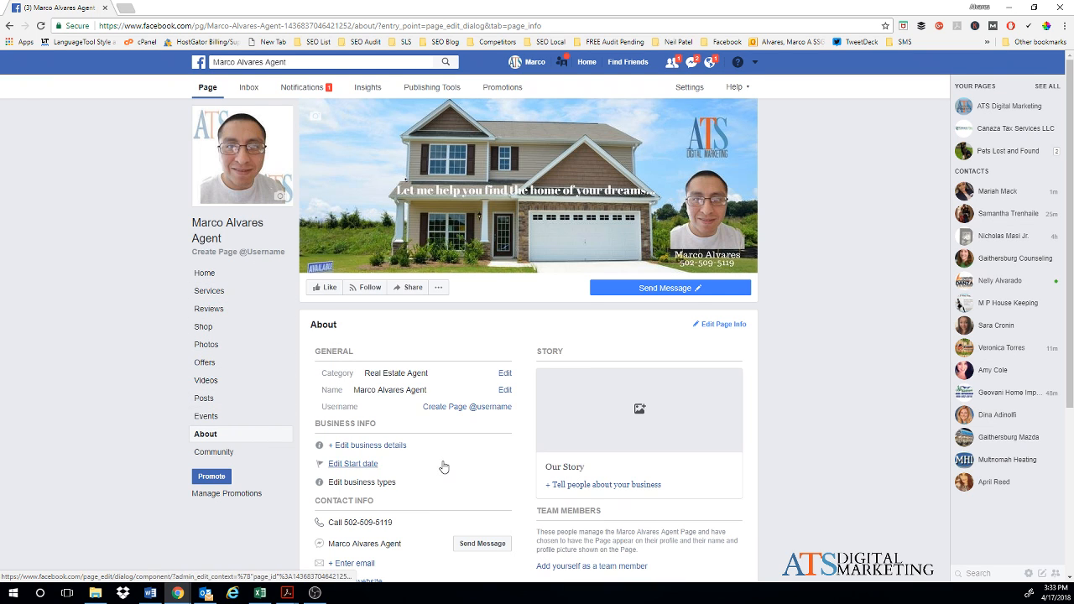
scroll(443, 462, "down", 2)
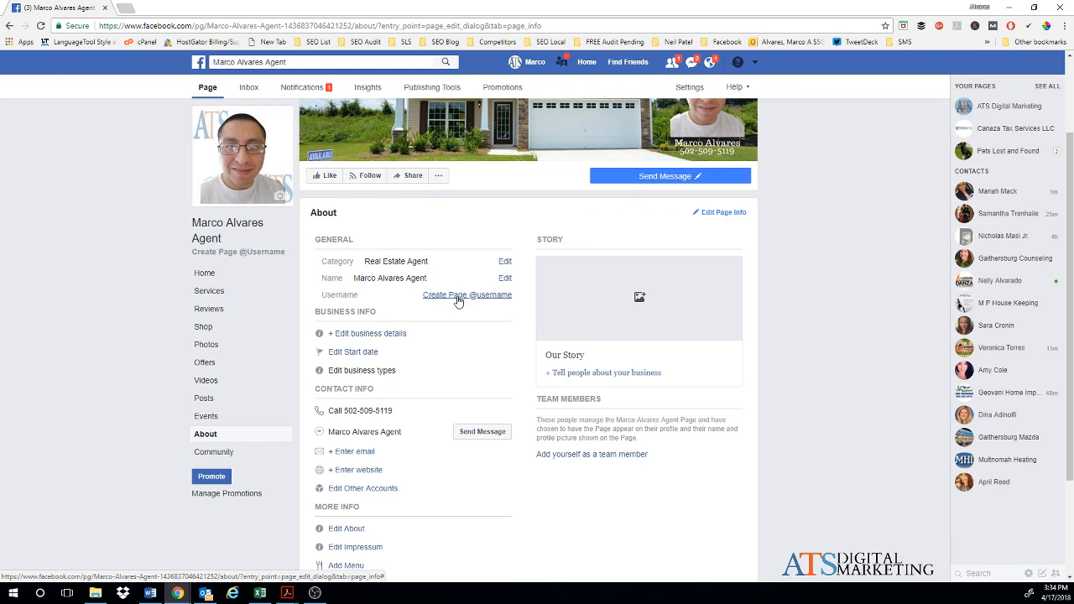
left_click(376, 335)
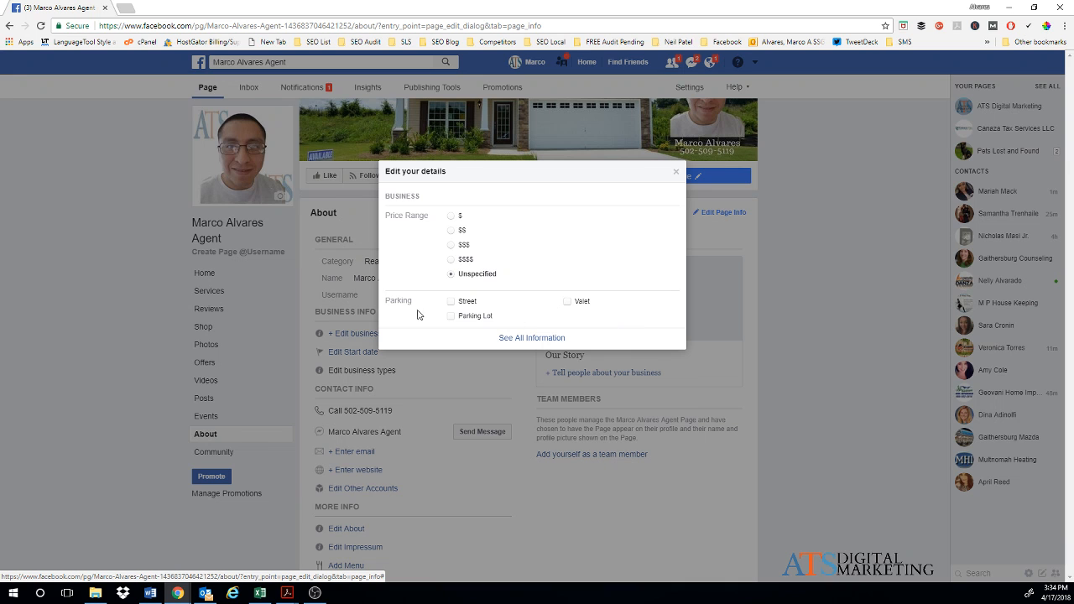
left_click(676, 172)
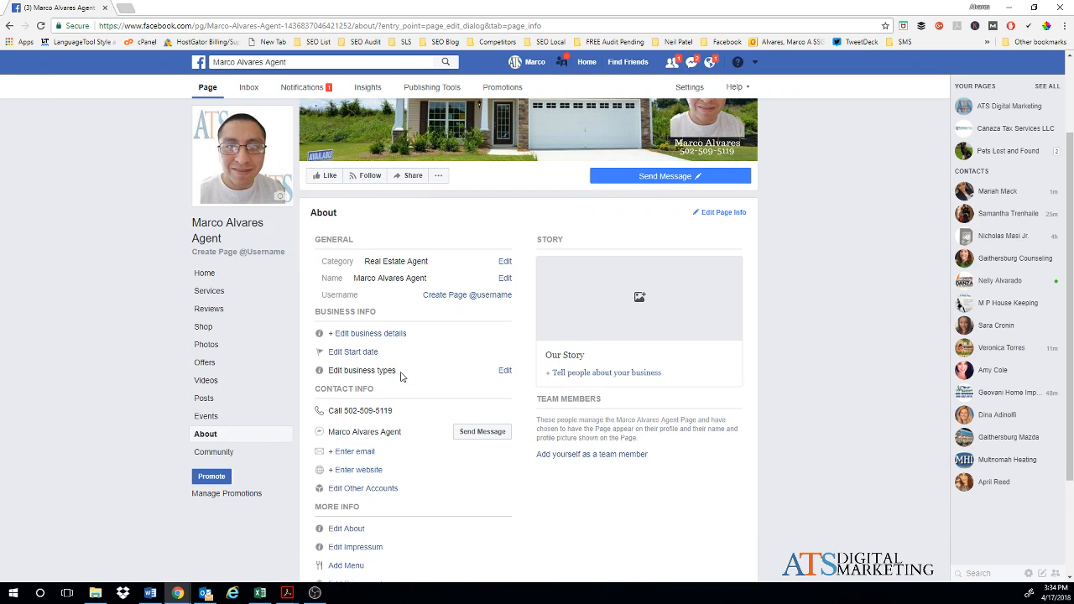
left_click(505, 370)
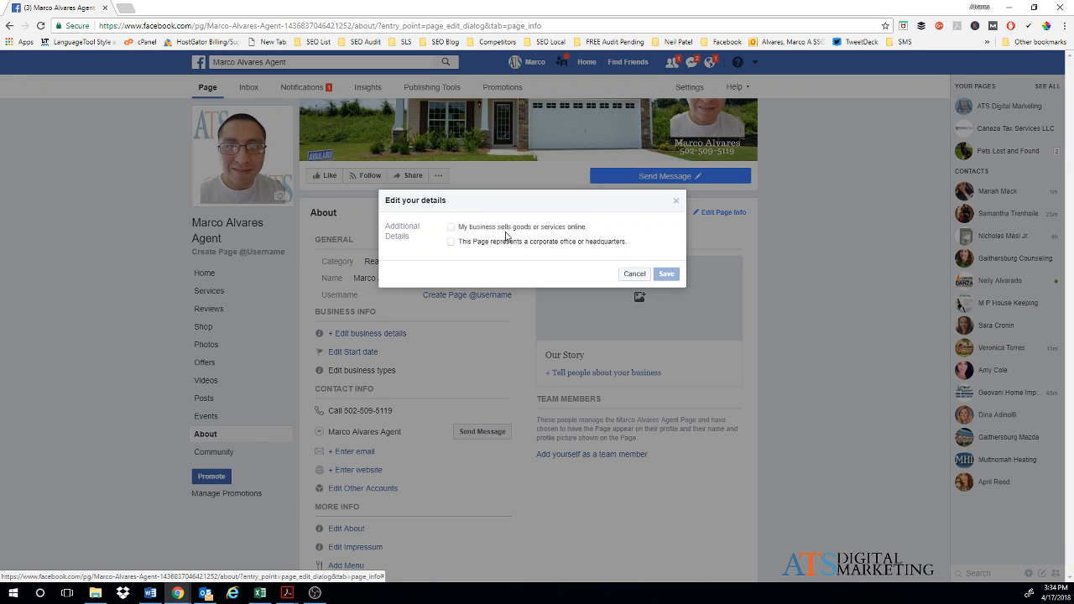
left_click(633, 275)
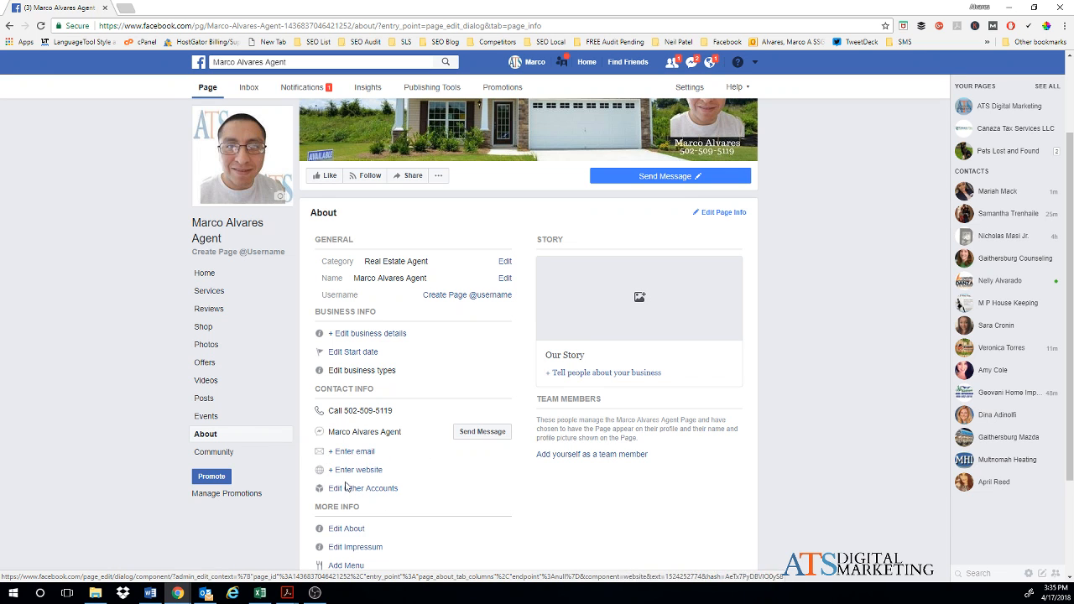
Step: Open the About description editor, then cancel it without saving any changes
scroll(412, 424, "down", 2)
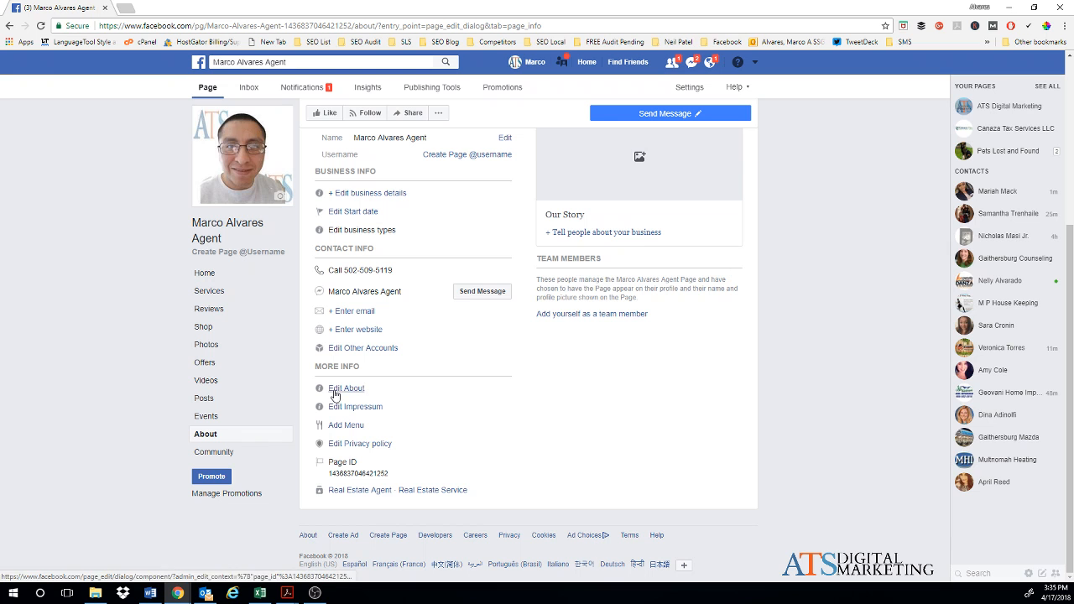
left_click(343, 389)
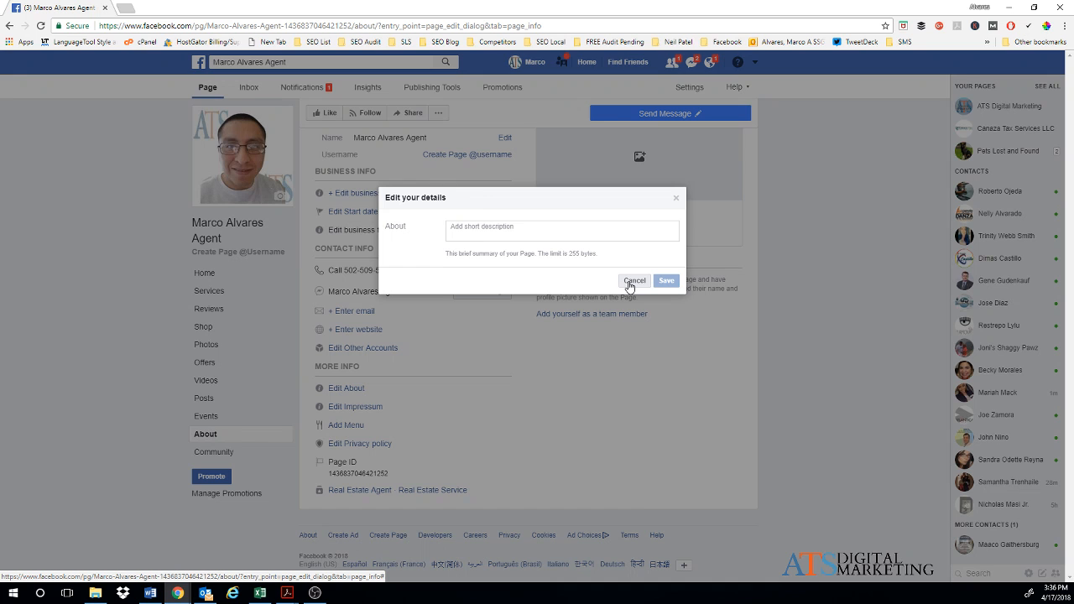
left_click(631, 282)
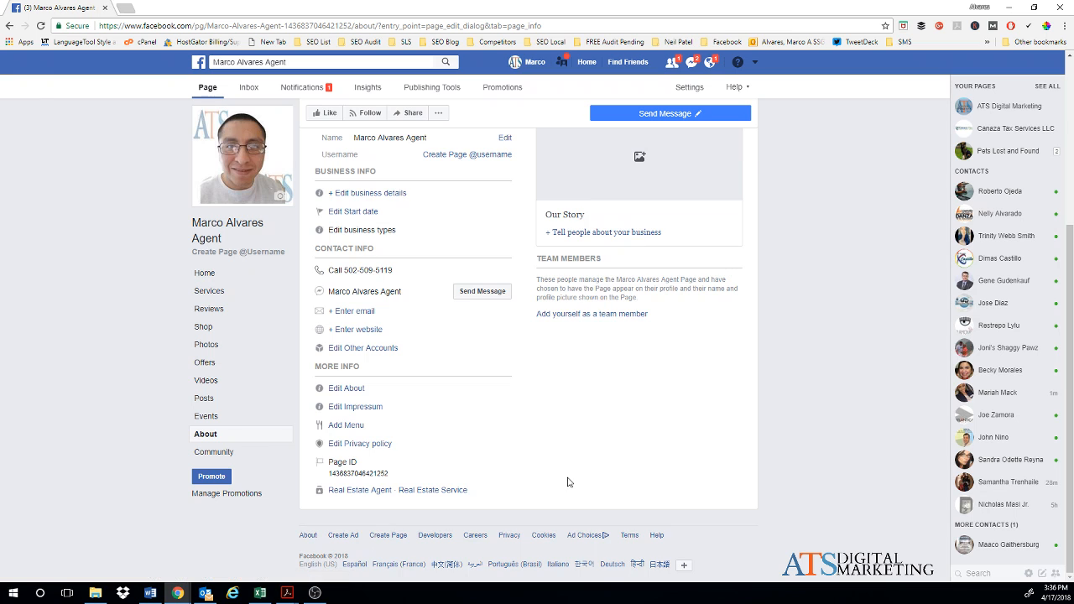
scroll(567, 482, "up", 2)
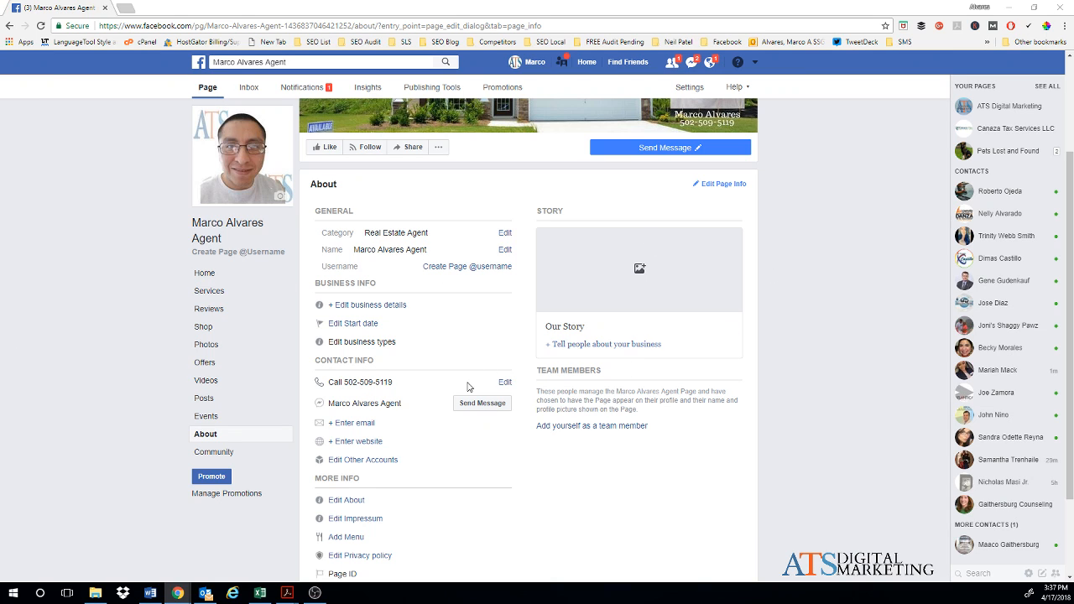
scroll(396, 343, "up", 2)
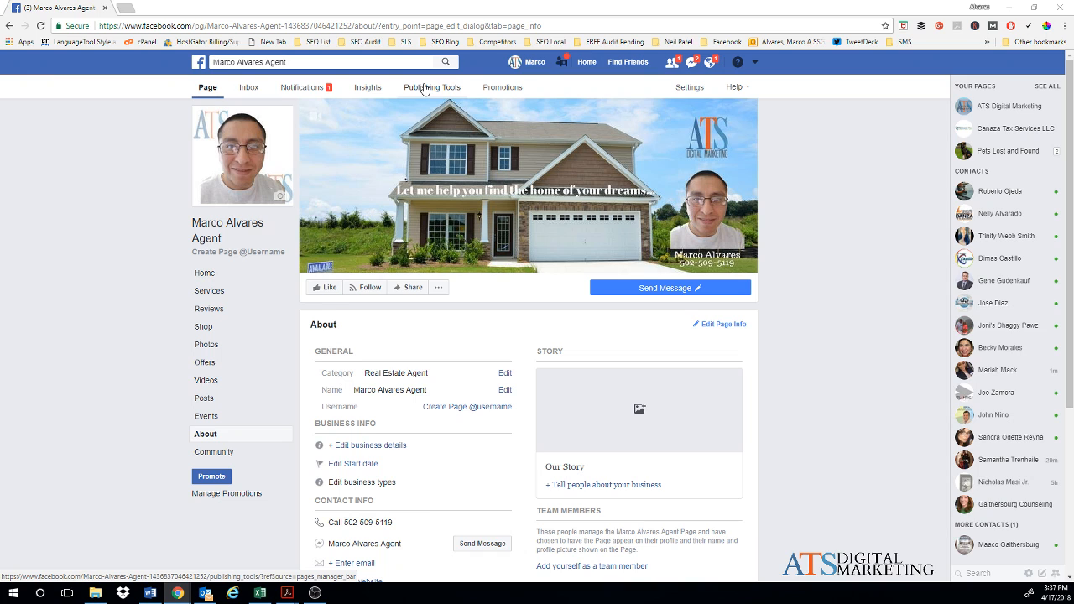
Step: Check the empty Messenger, Facebook and Instagram inbox tabs, then go to page Settings
left_click(249, 92)
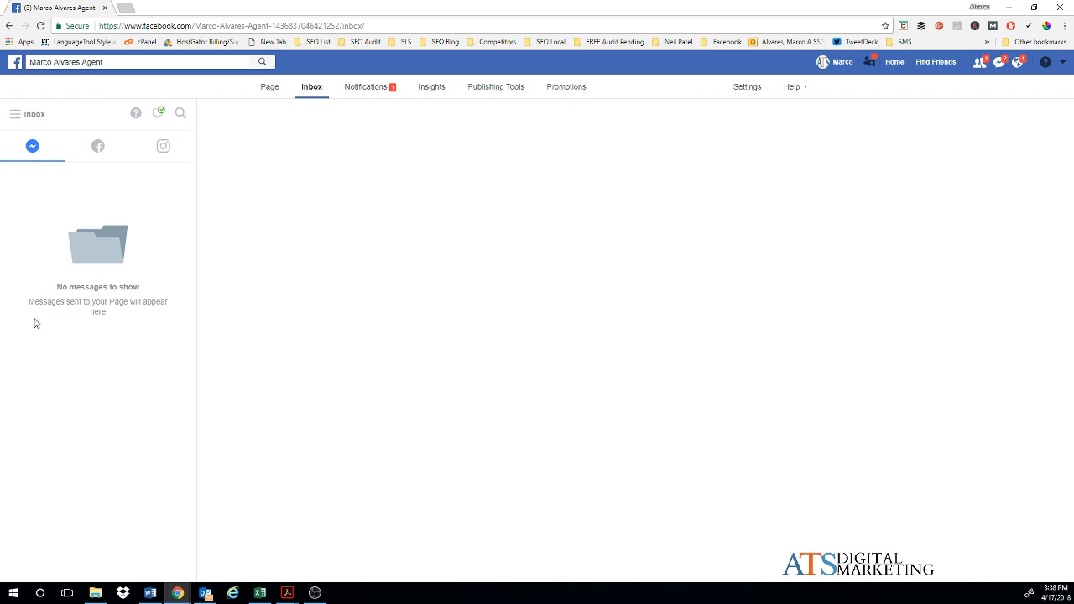
left_click(96, 149)
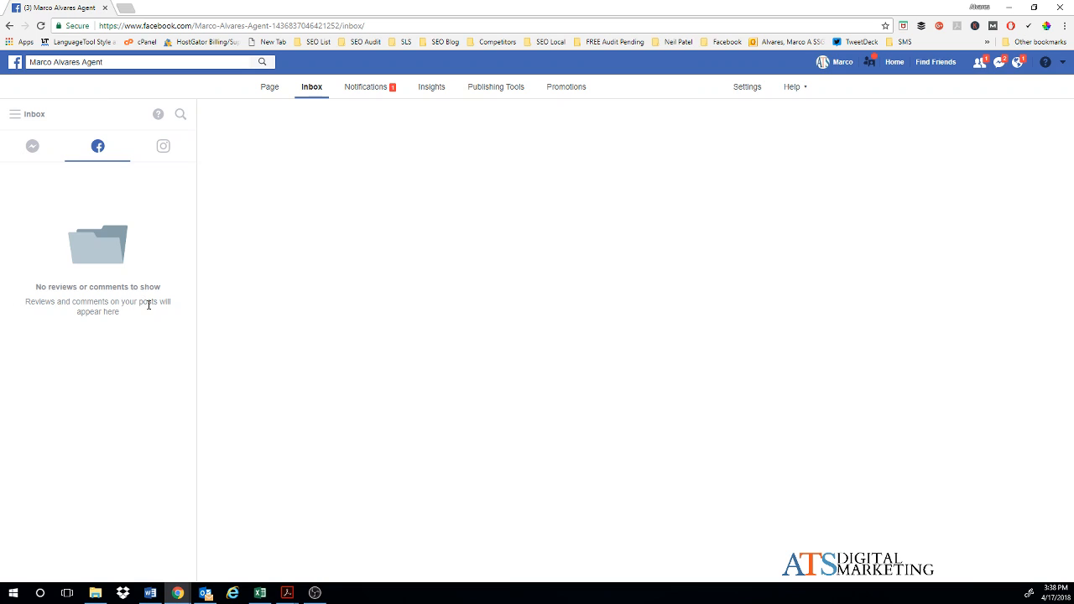
left_click(173, 154)
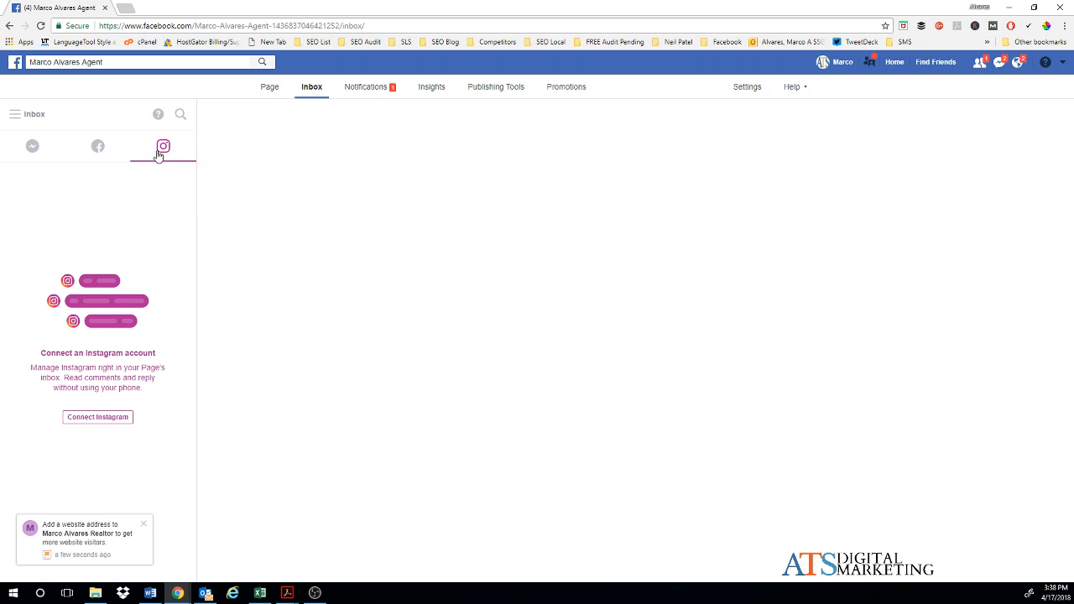
left_click(747, 88)
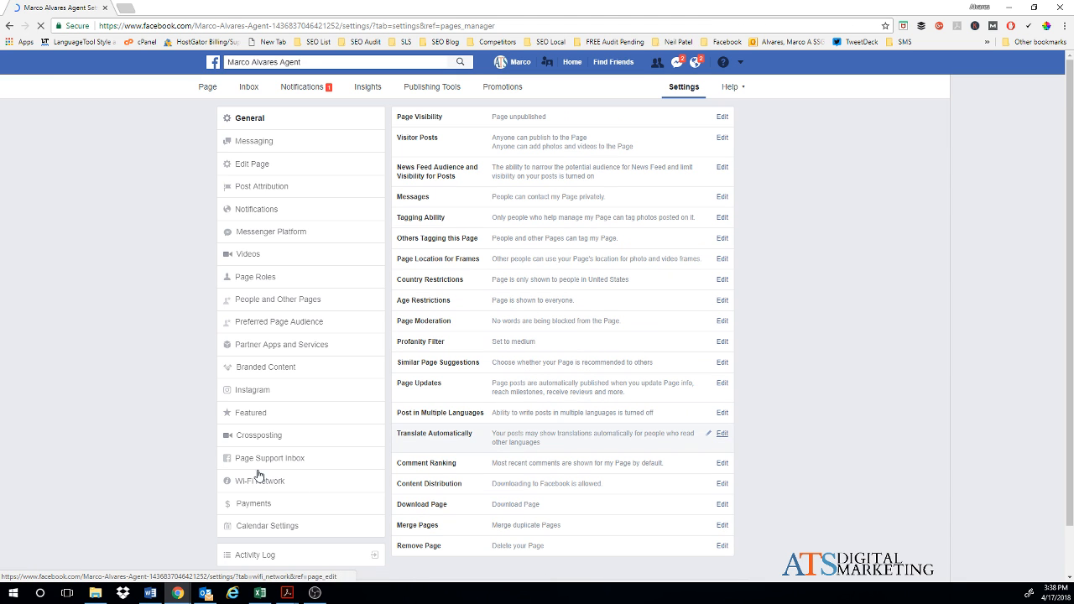
Step: View the Instagram settings and its Log In prompt, then return to the empty Inbox
left_click(280, 392)
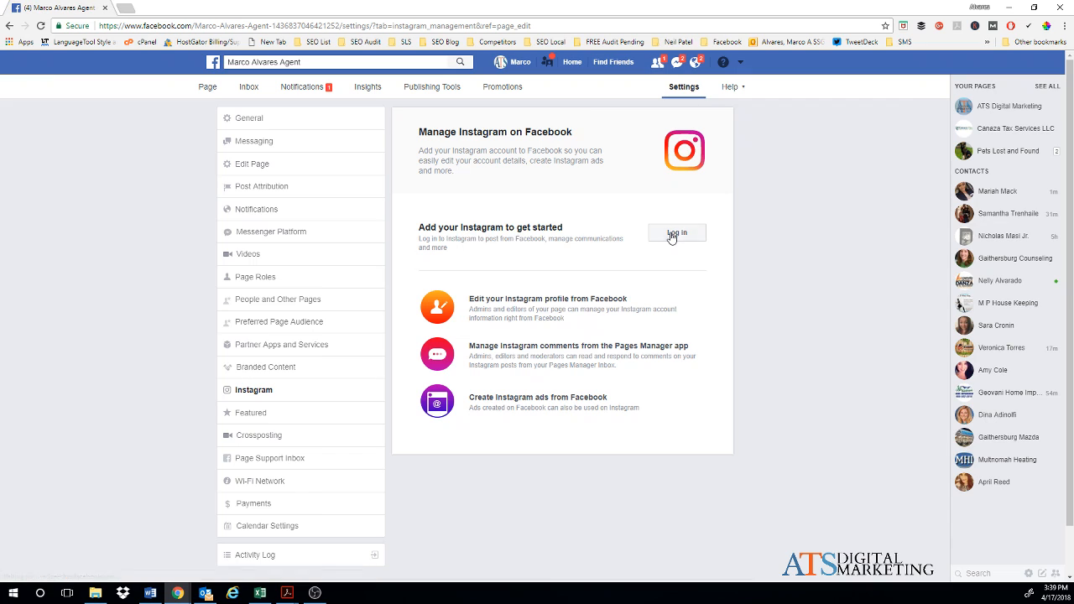
left_click(672, 237)
left_click(249, 92)
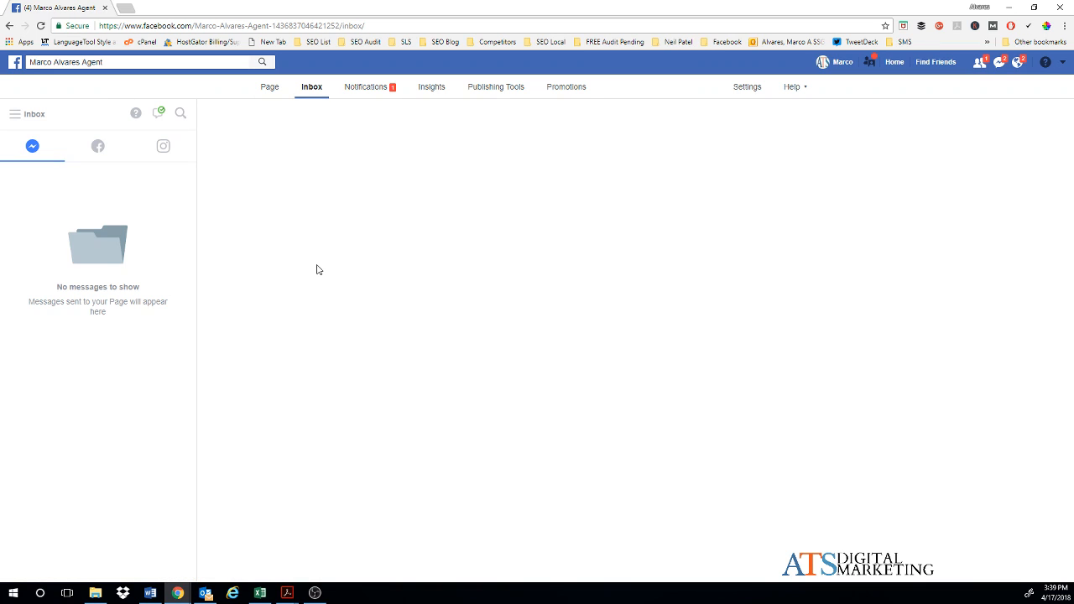
Step: Check Notifications and the Activity list, then switch to the Insights overview
left_click(374, 90)
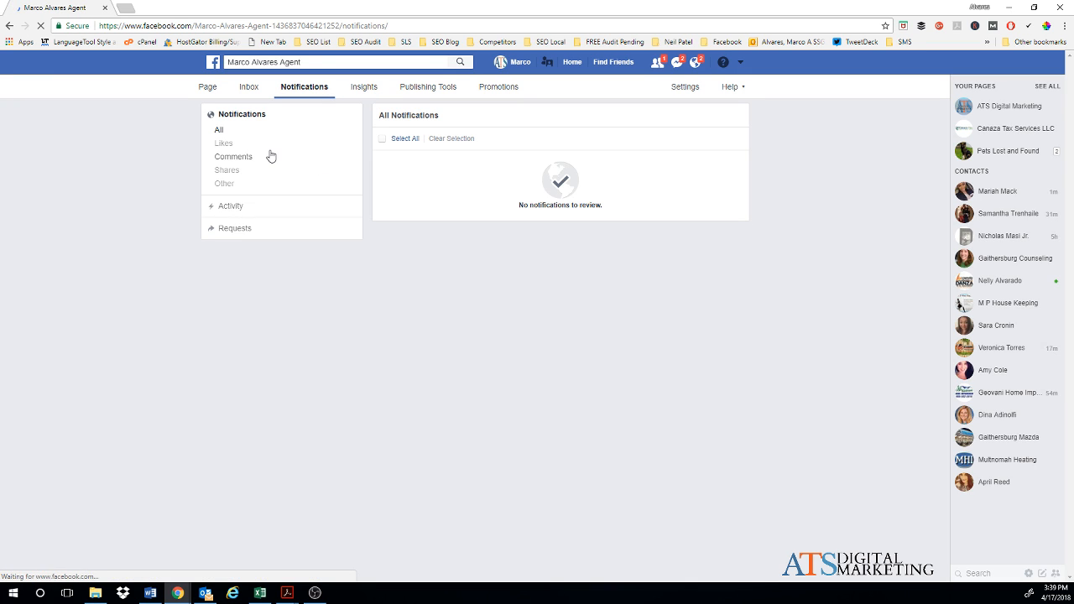
left_click(237, 209)
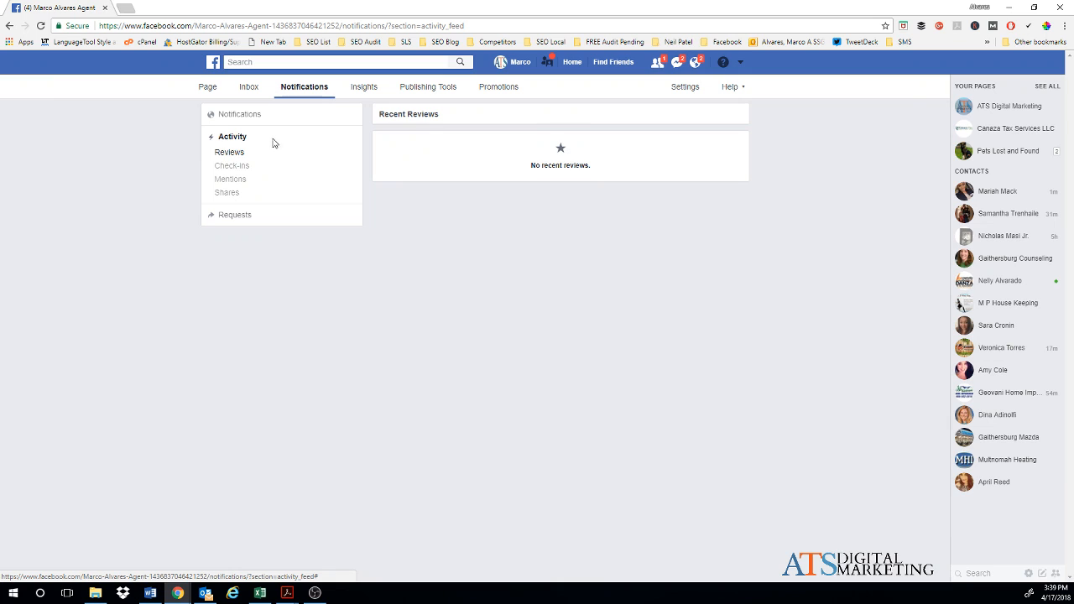
left_click(363, 86)
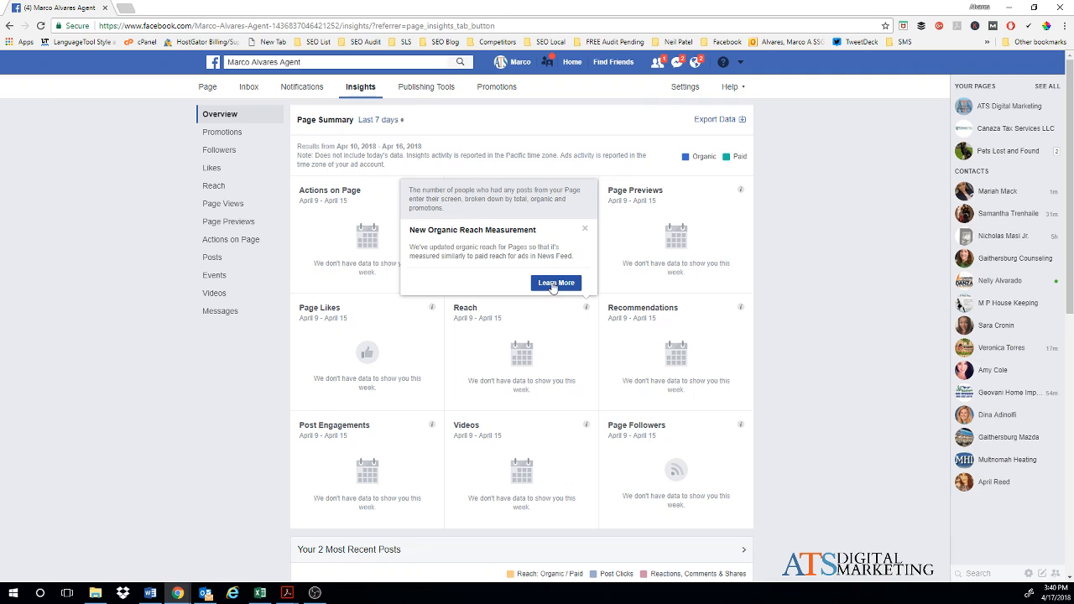
Step: Dismiss the Organic Reach notice and review the empty cards and two 04/17/2018 posts
left_click(585, 233)
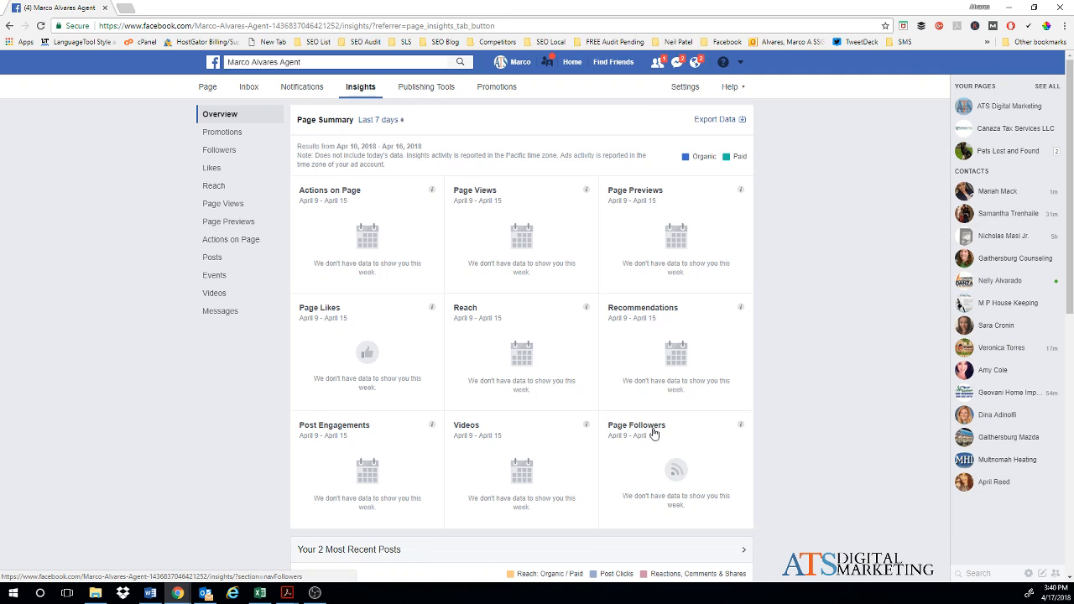
mouse_move(586, 429)
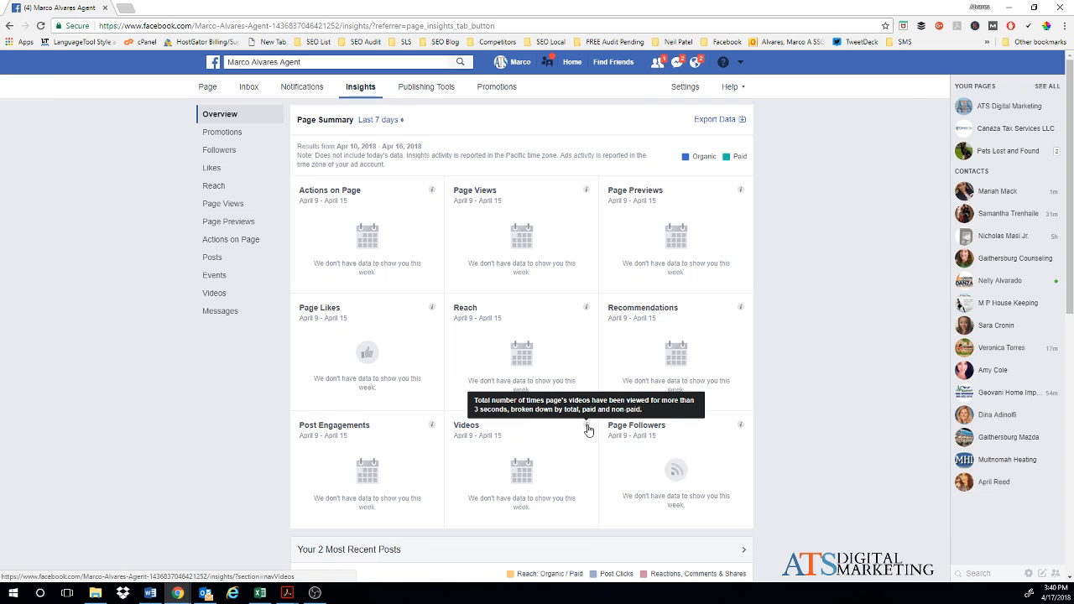
scroll(587, 429, "down", 3)
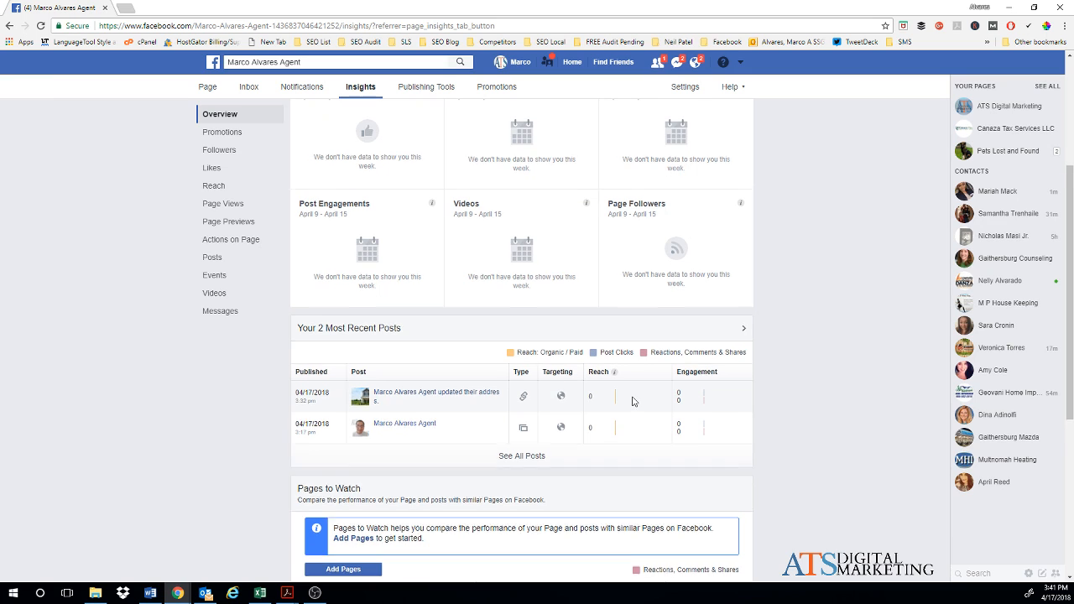
scroll(633, 401, "up", 1)
scroll(633, 401, "up", 3)
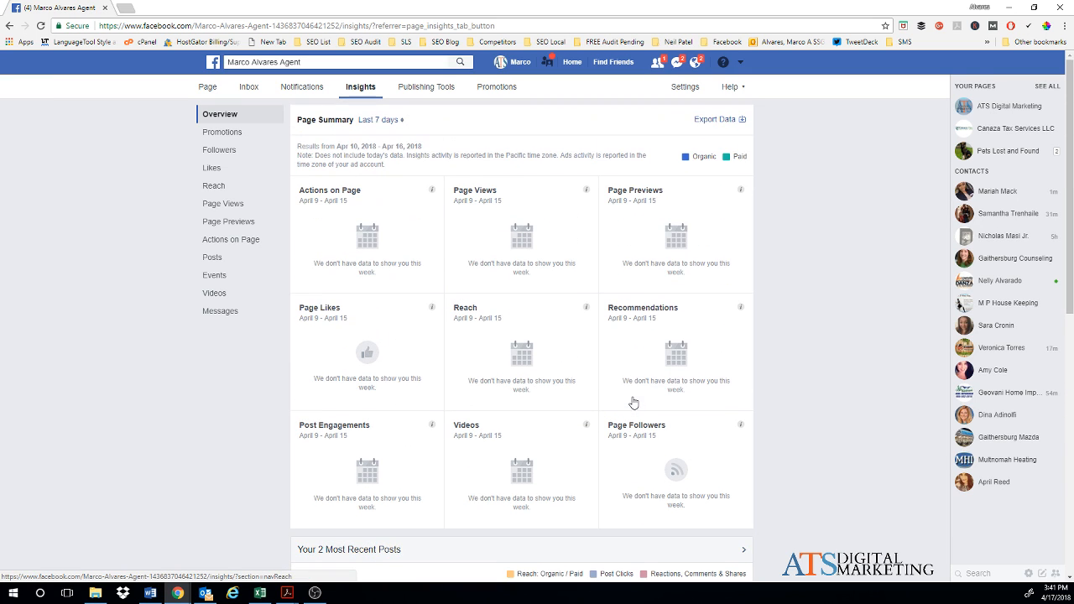
Step: Browse the Promotions, Followers, Likes and Reach sections of Insights
left_click(218, 134)
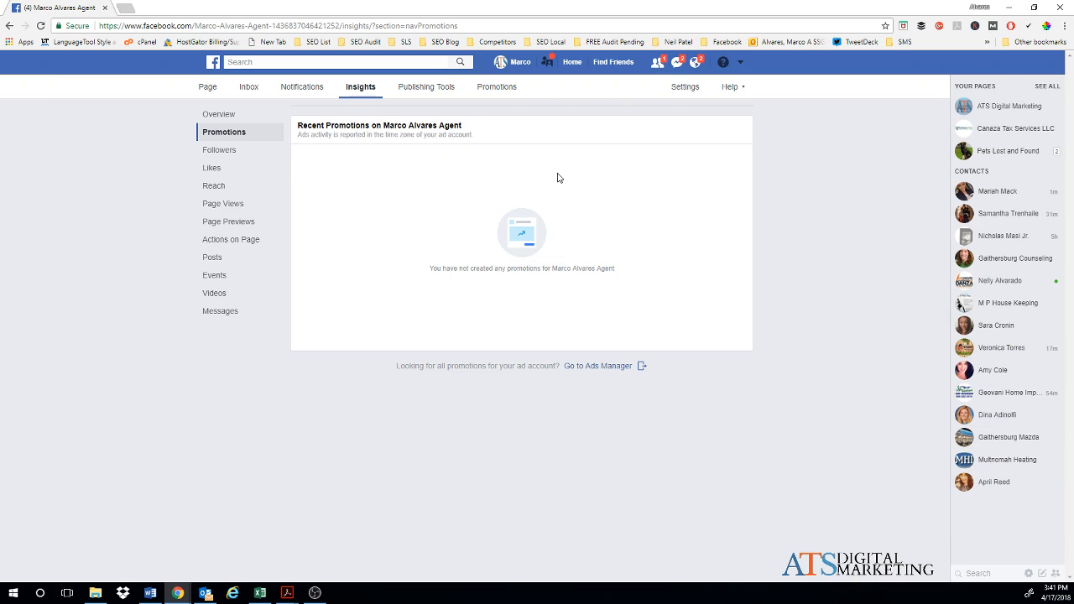
left_click(236, 154)
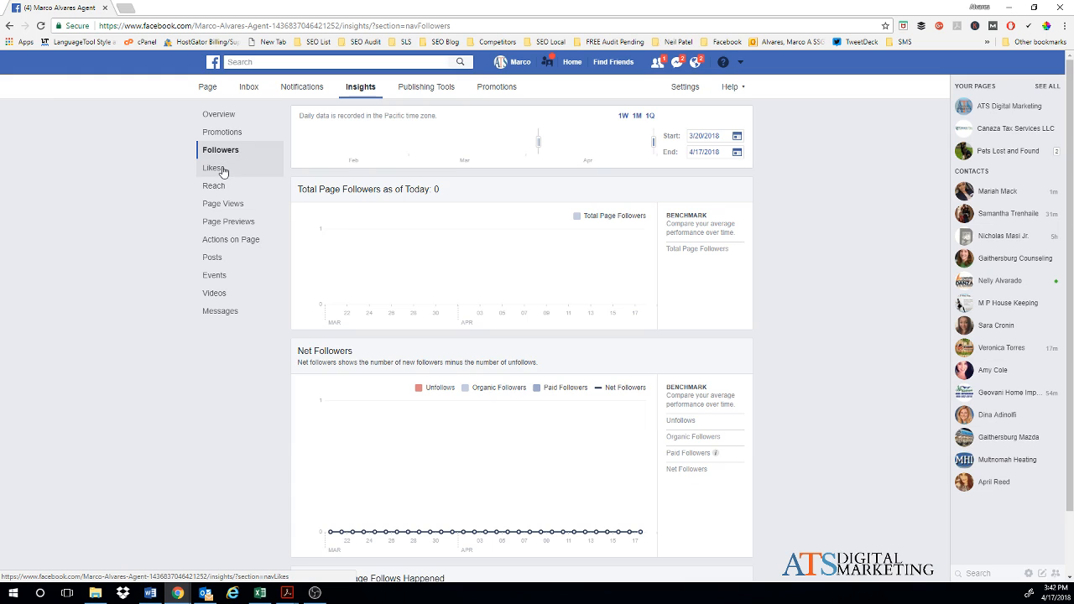
left_click(222, 171)
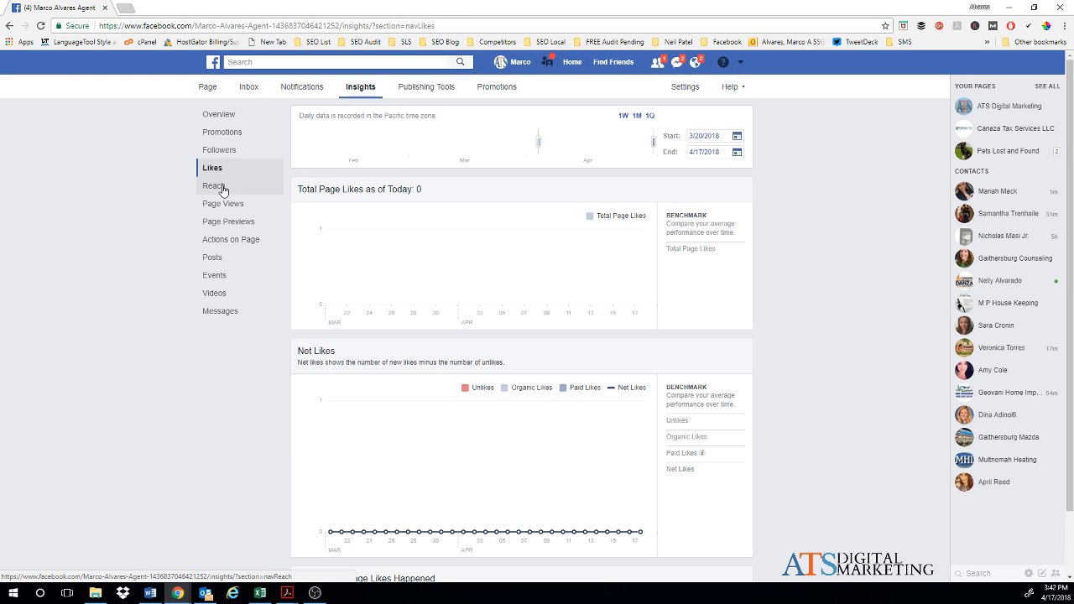
left_click(222, 188)
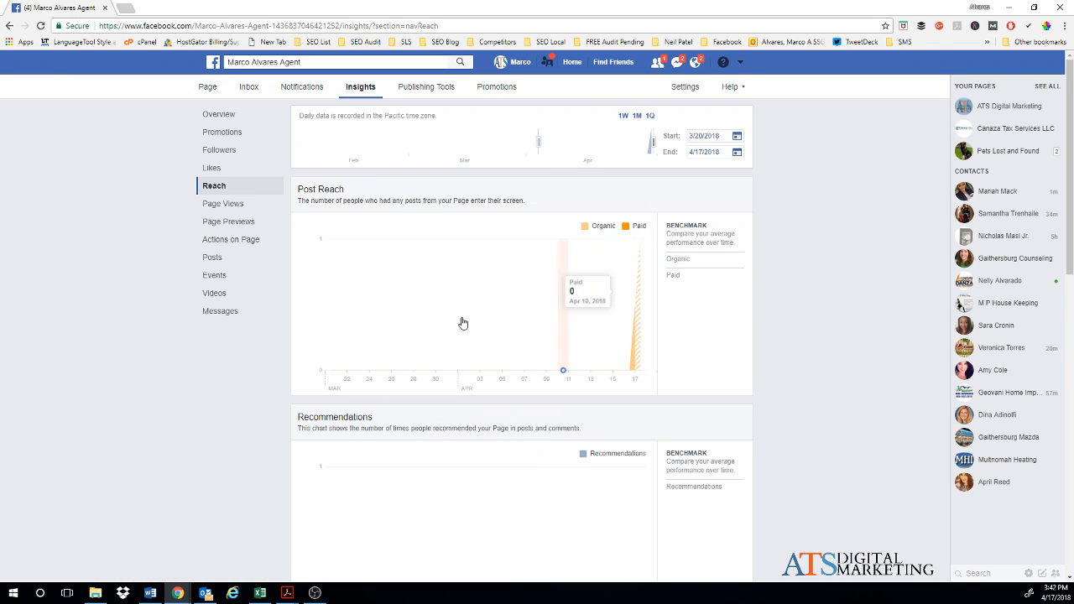
Step: Scroll through the Reach charts, then view Messages showing 0 Total Conversations
scroll(444, 325, "down", 1)
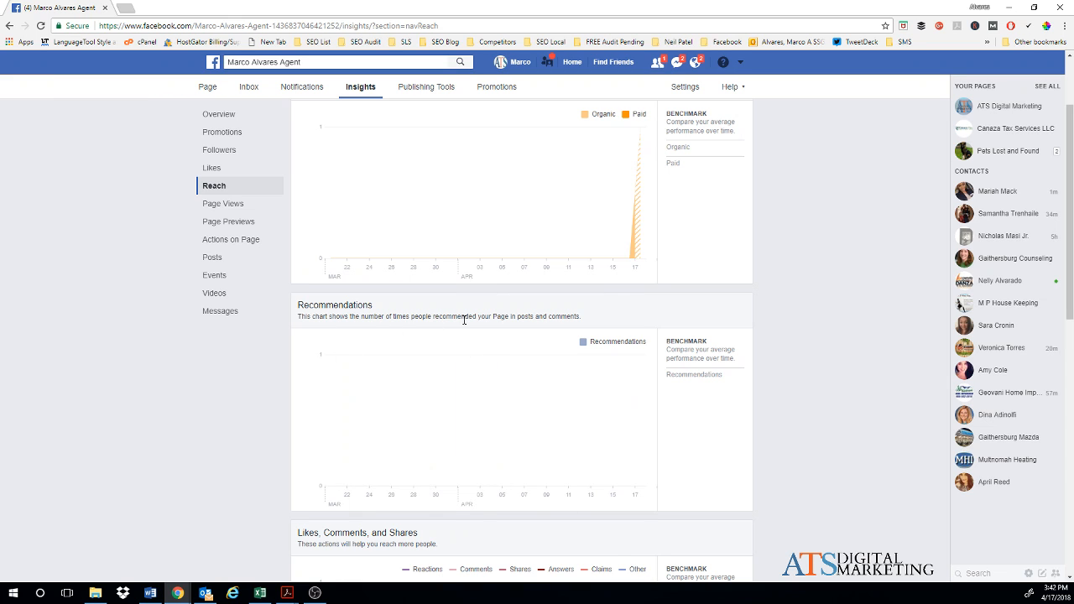
scroll(495, 453, "down", 1)
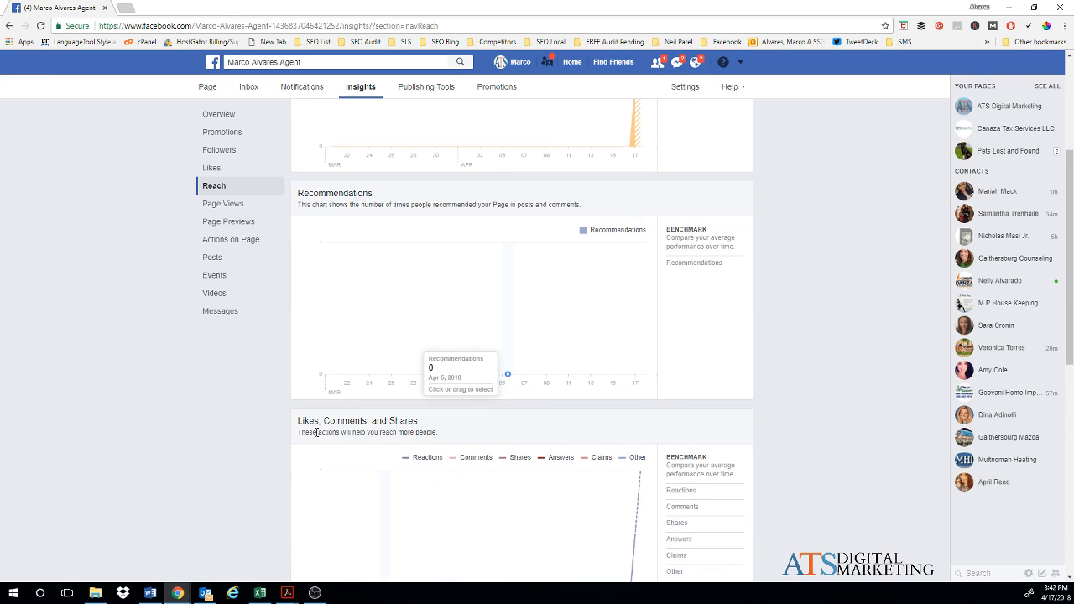
scroll(555, 458, "down", 1)
scroll(554, 456, "down", 2)
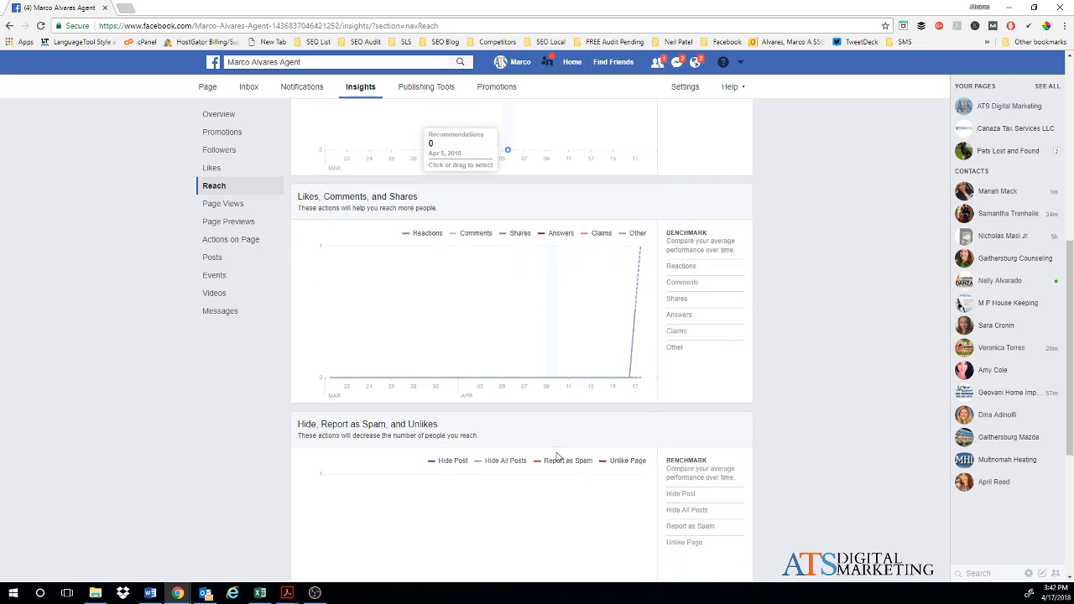
scroll(520, 428, "down", 2)
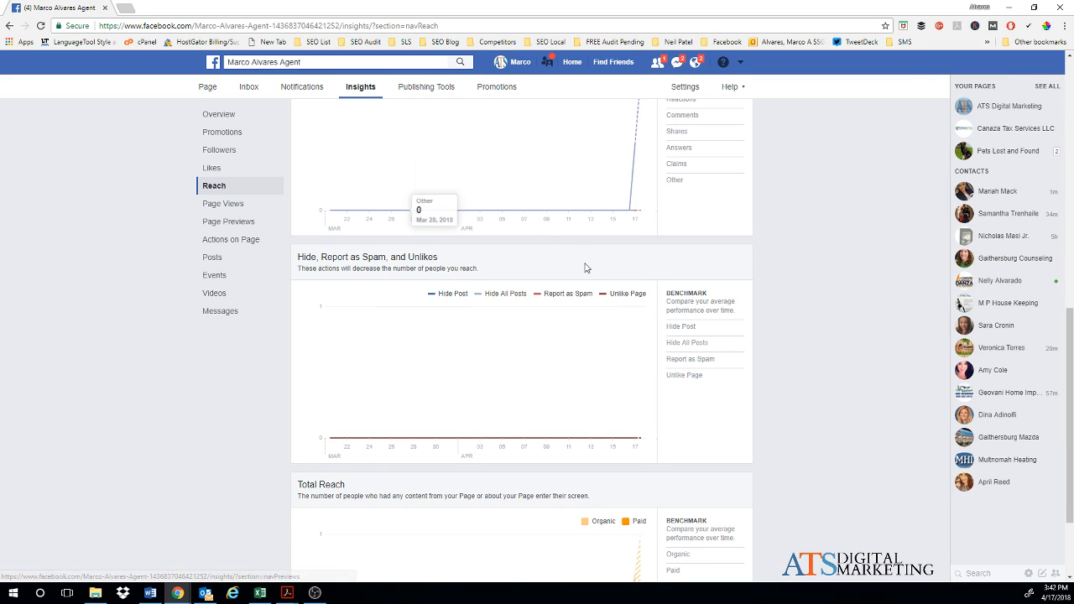
left_click(220, 312)
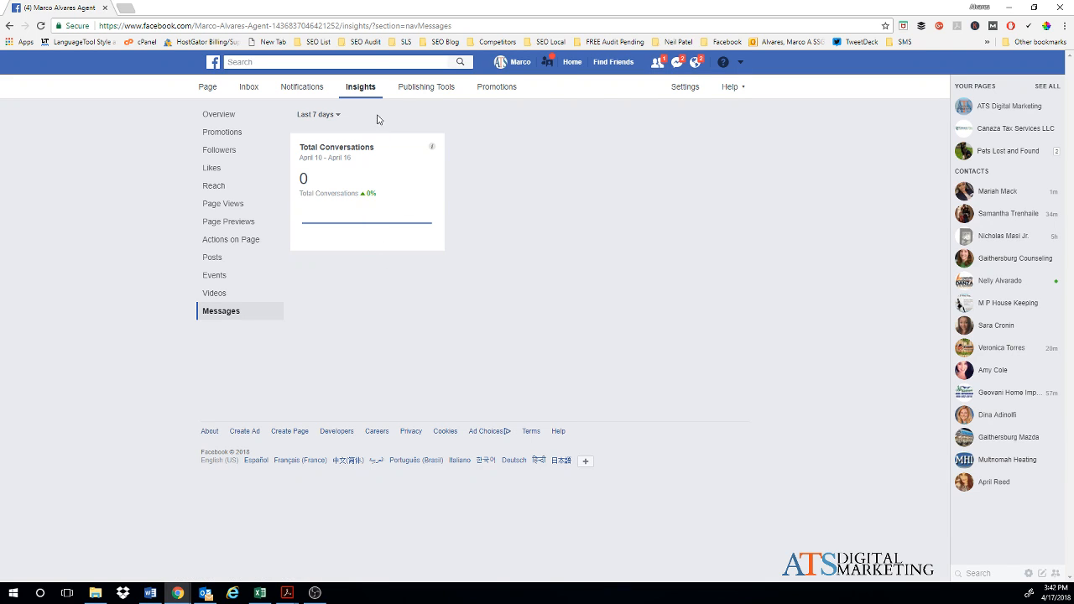
Step: Switch to Publishing Tools, listing the 3 posts published Apr 17, 2018
left_click(429, 87)
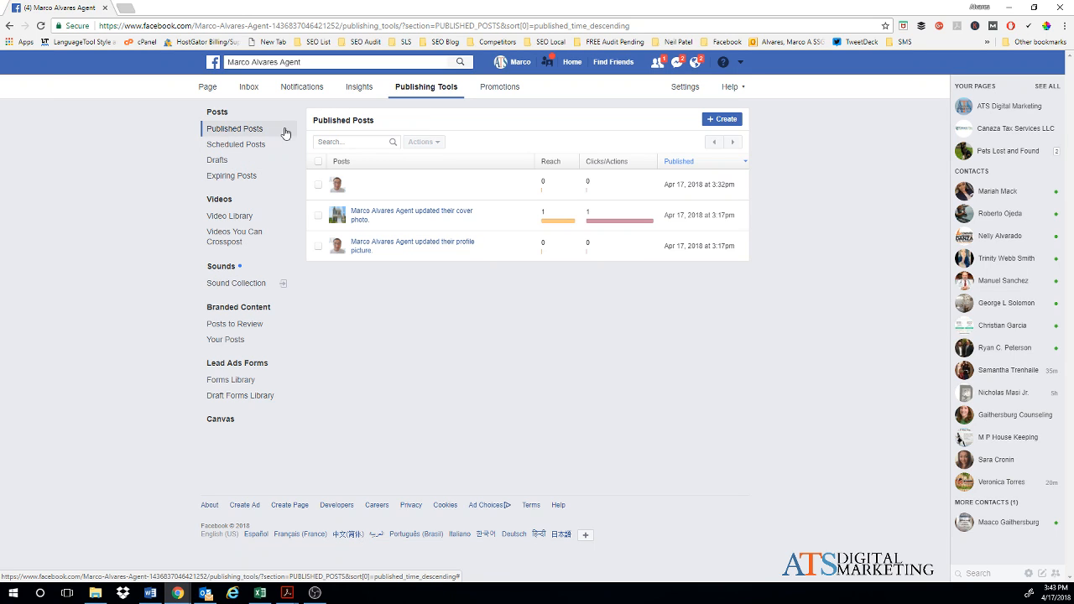
left_click(728, 123)
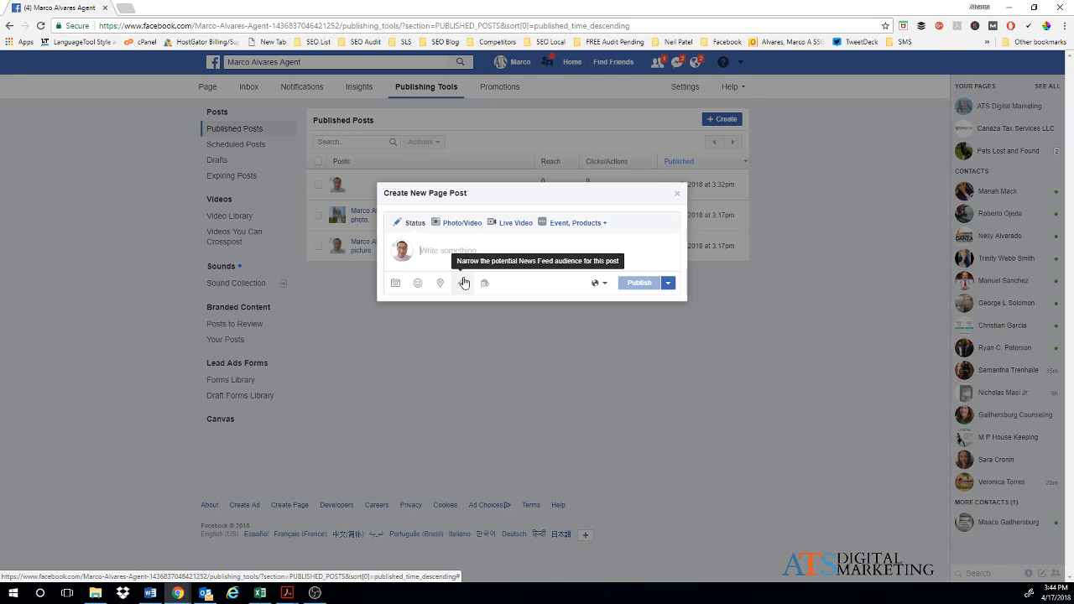
left_click(677, 194)
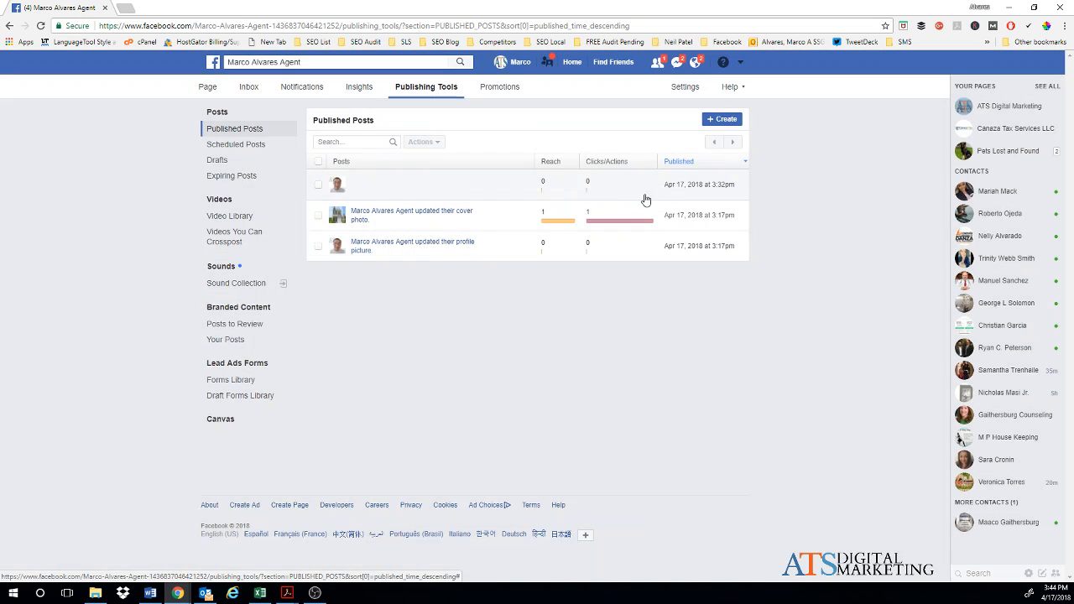
Step: Check the empty Scheduled Posts list, preview the new-post publishing options unsaved, then view the empty Drafts
left_click(236, 152)
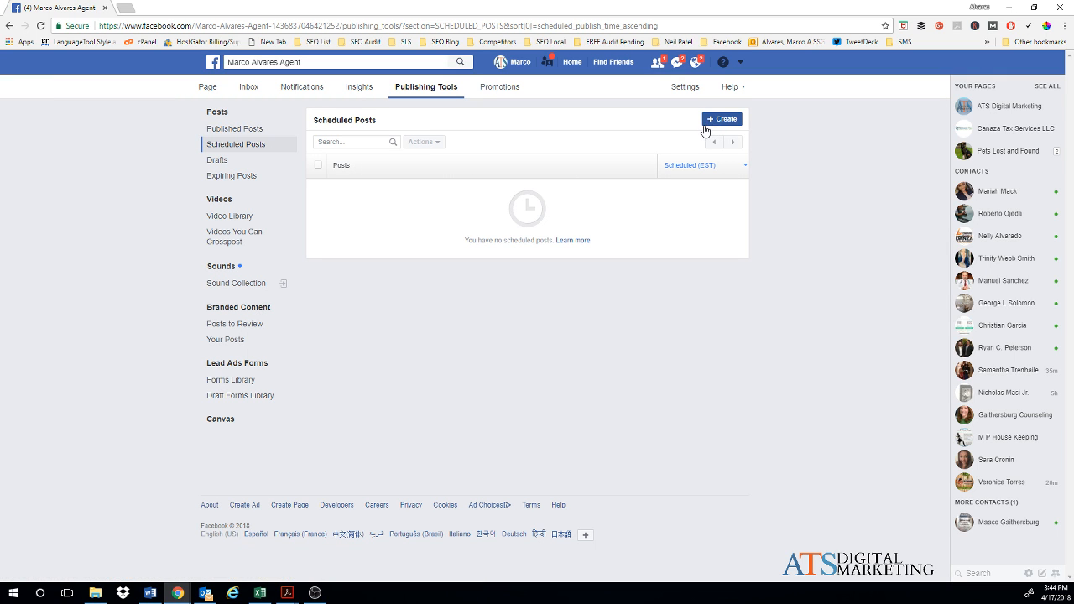
left_click(711, 124)
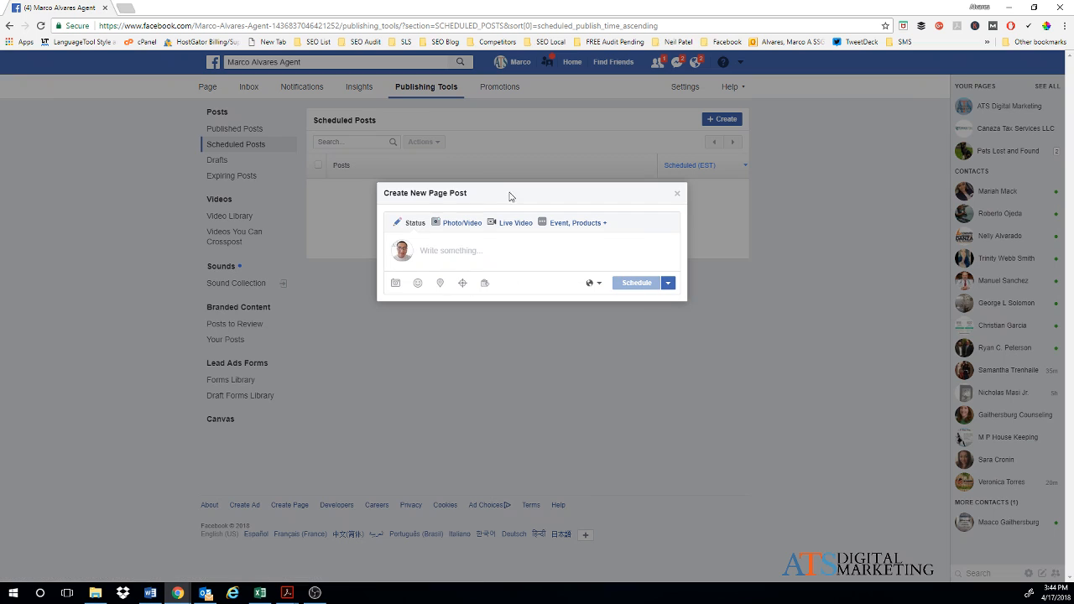
left_click(668, 283)
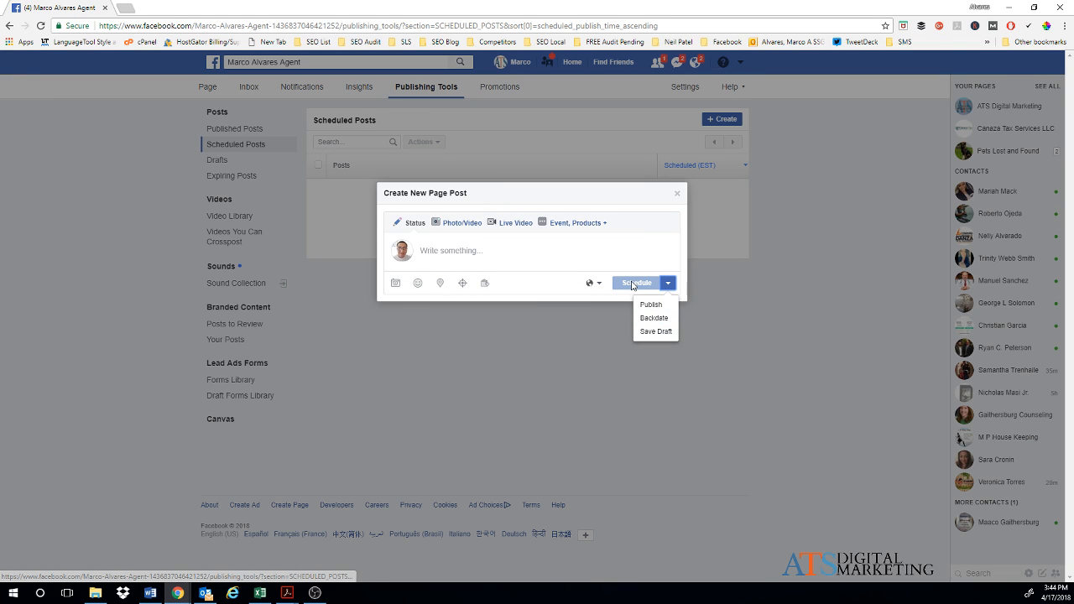
left_click(632, 283)
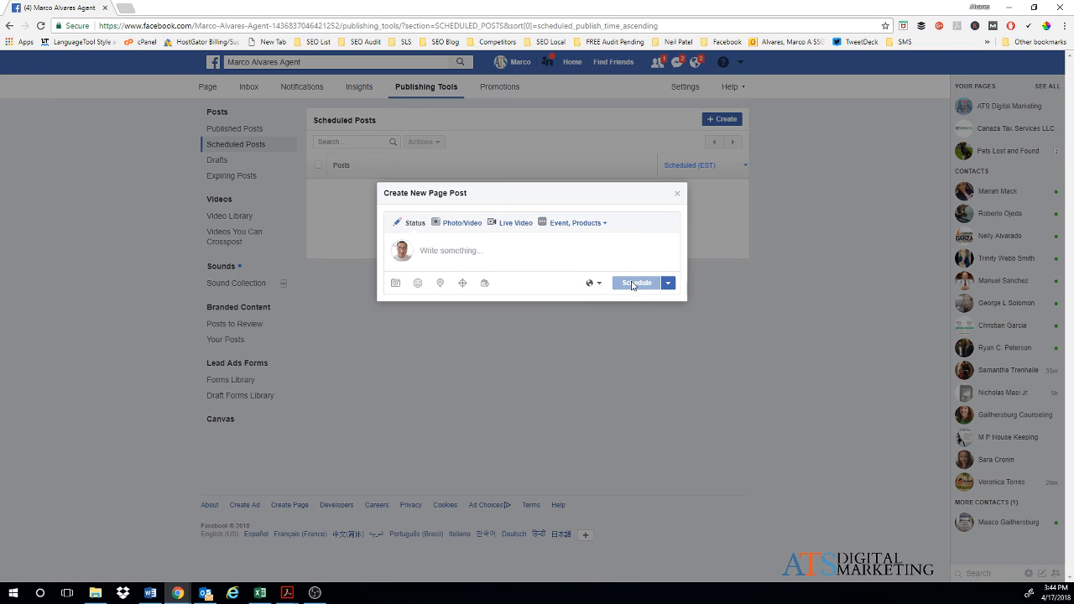
left_click(678, 197)
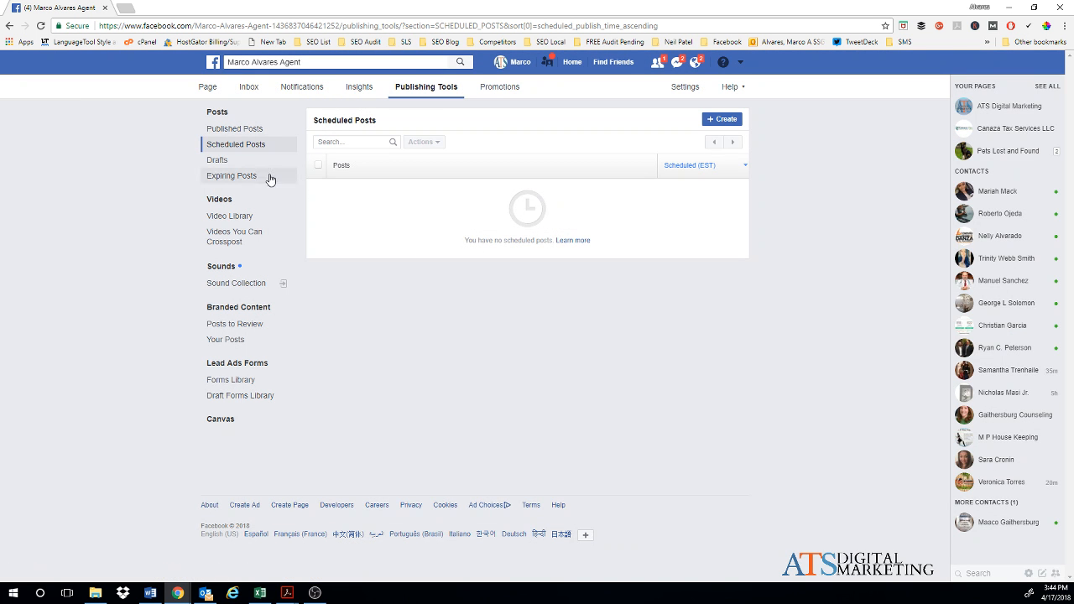
left_click(222, 165)
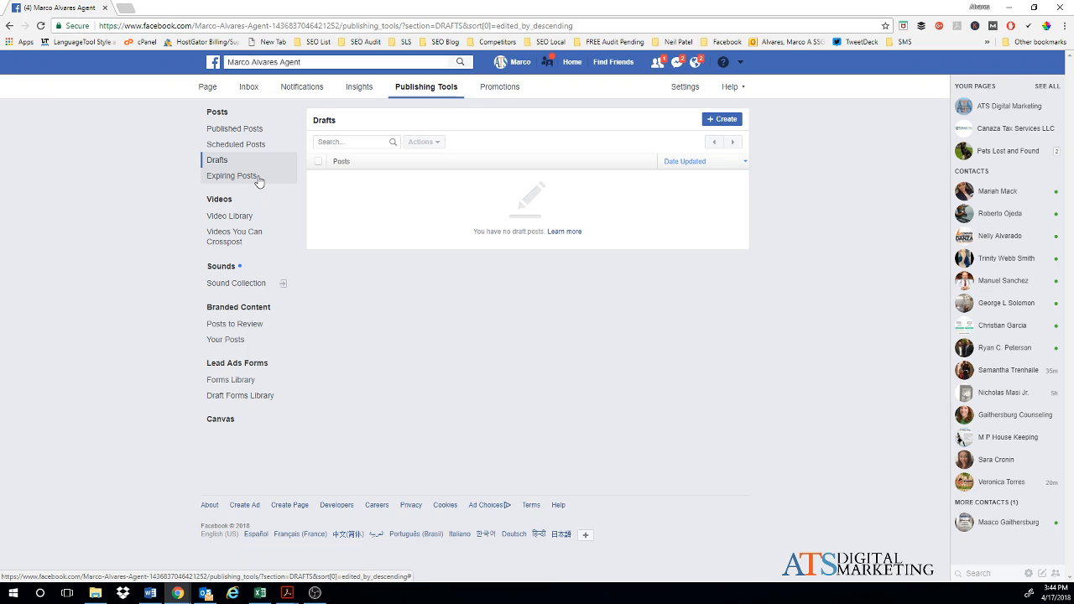
Step: Show the Promotions summary: $0 spent on 0 promotions in 60 days, zero reach and clicks
left_click(505, 92)
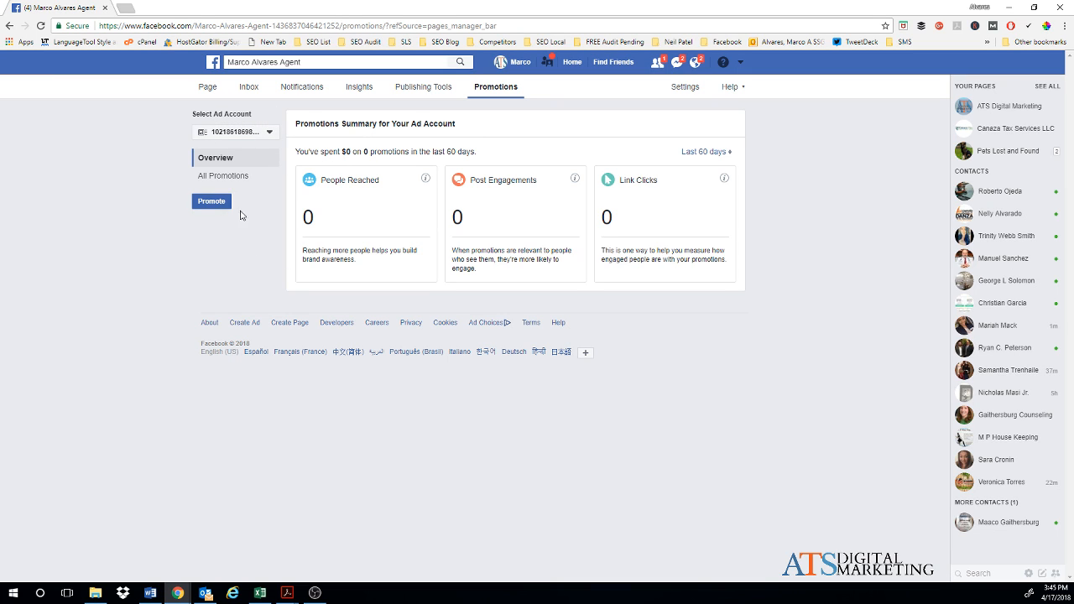
Step: Go back to Publishing Tools, showing the 3 published posts from Apr 17, 2018
left_click(427, 88)
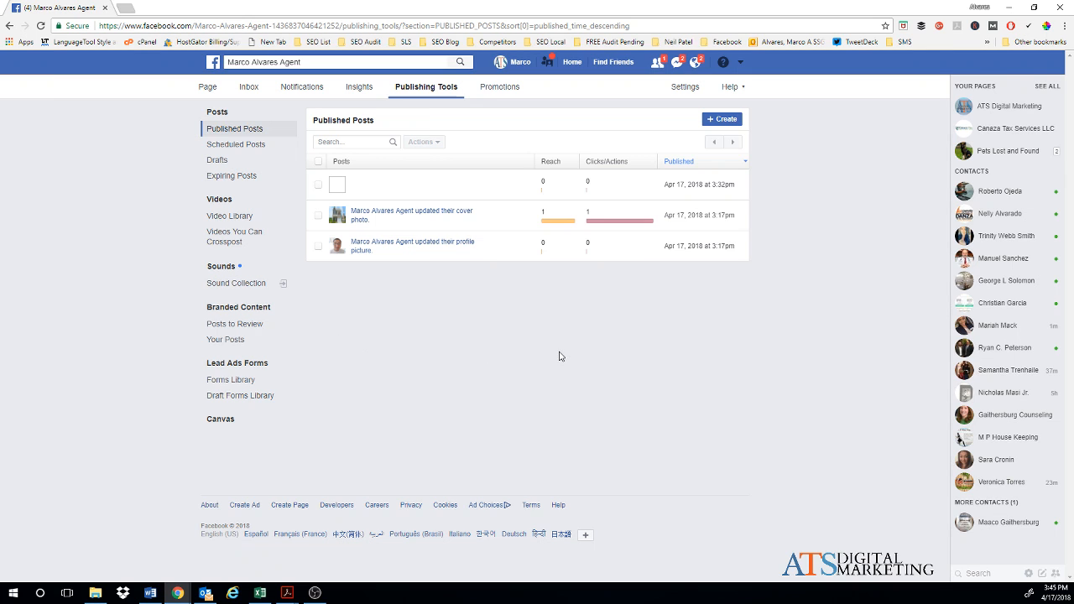
Step: Return to the page home with the house cover photo and Page Education checklist
left_click(209, 86)
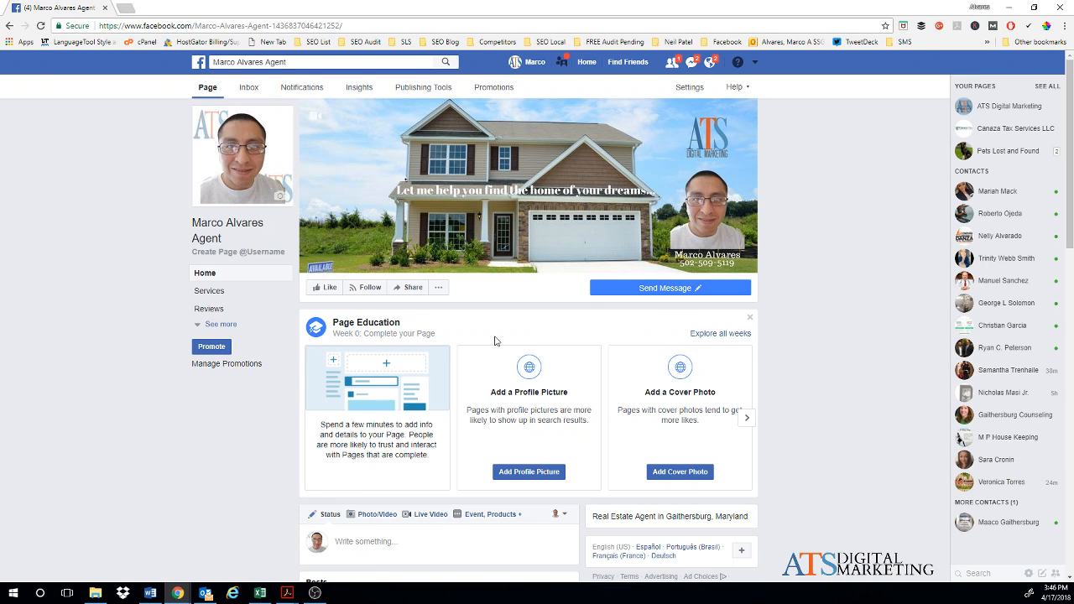
scroll(495, 340, "down", 1)
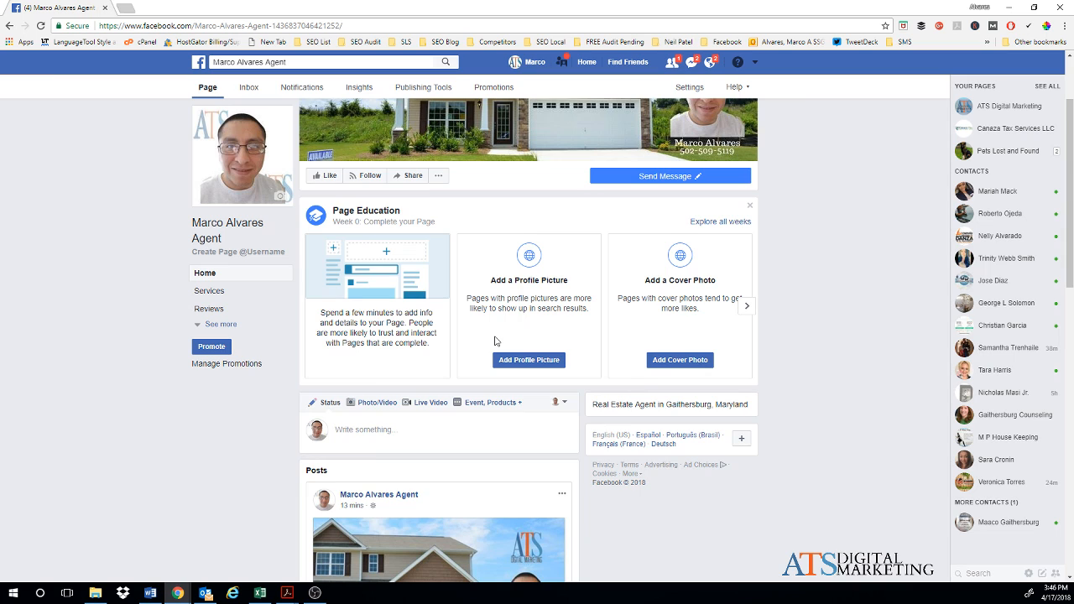
scroll(495, 340, "down", 1)
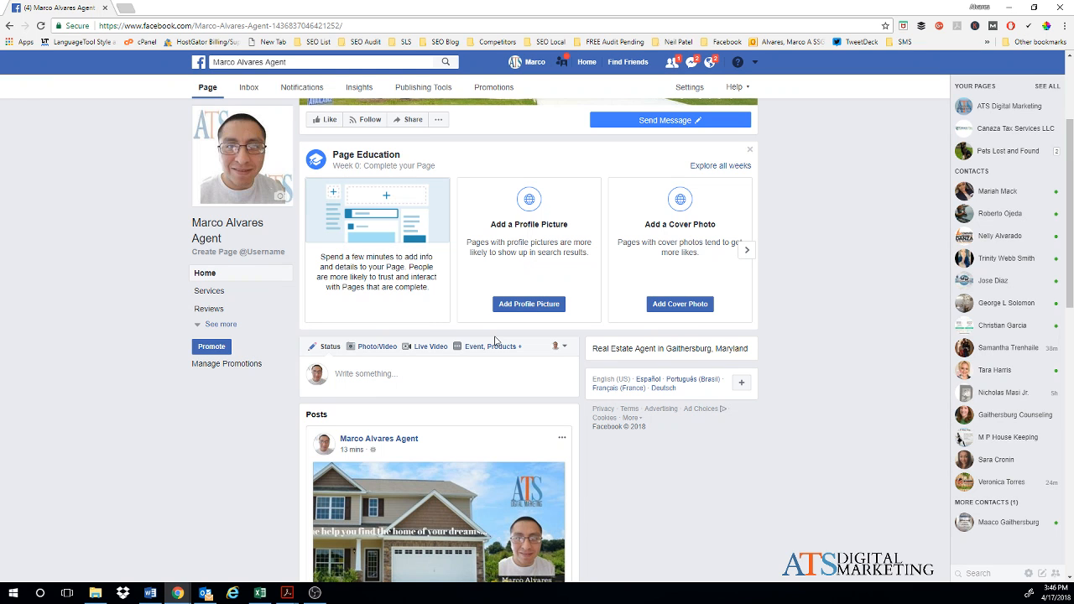
scroll(495, 341, "up", 3)
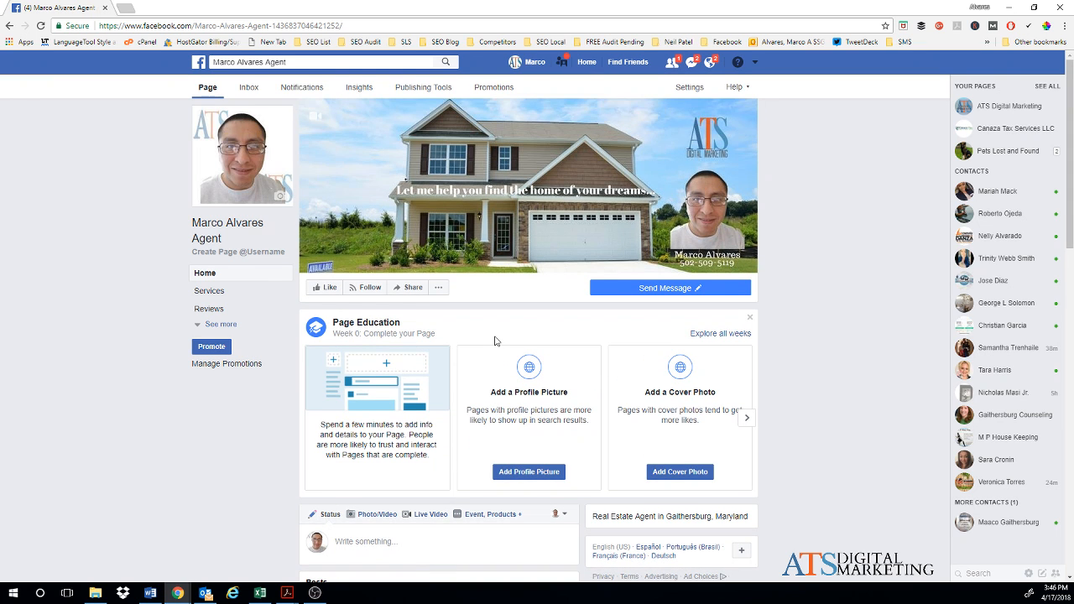